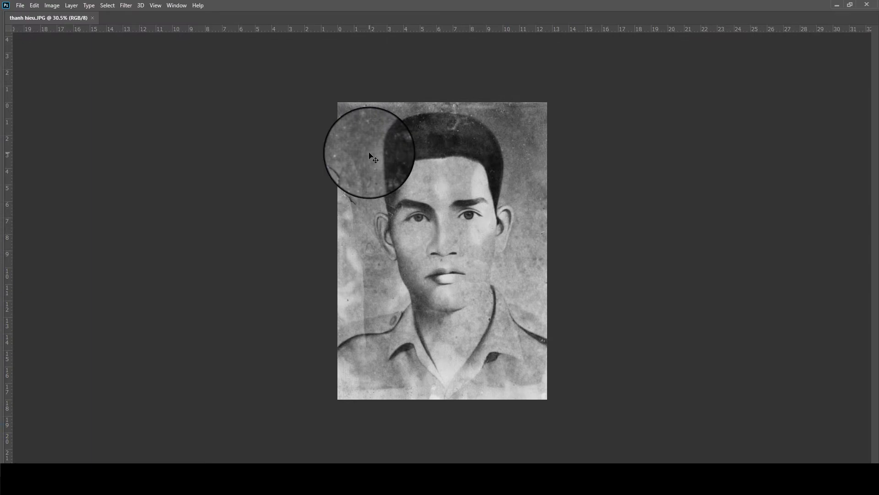
Show the panels, duplicate Background into a Background copy layer, and zoom in on the face
{"action": "key", "text": "Tab"}
{"action": "left_click_drag", "start_coordinate": [791, 110], "coordinate": [832, 421]}
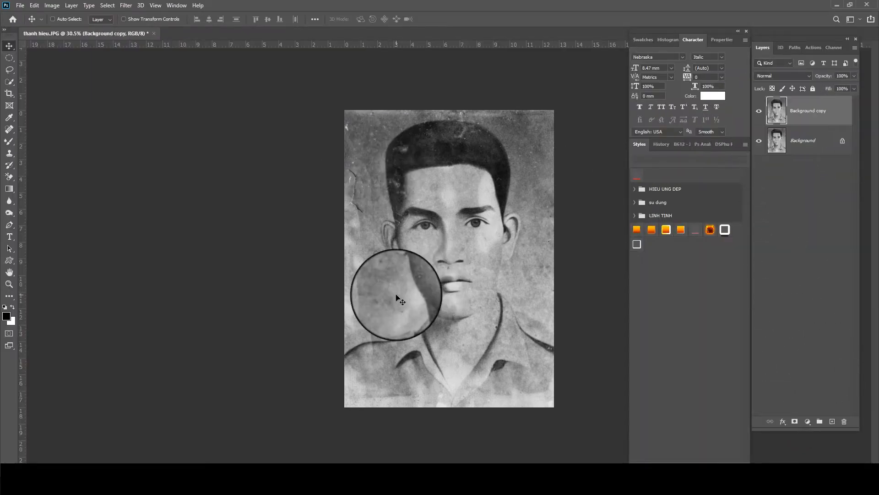
{"action": "scroll", "coordinate": [447, 255], "scroll_direction": "up", "scroll_amount": 4}
{"action": "scroll", "coordinate": [493, 117], "scroll_direction": "up", "scroll_amount": 1}
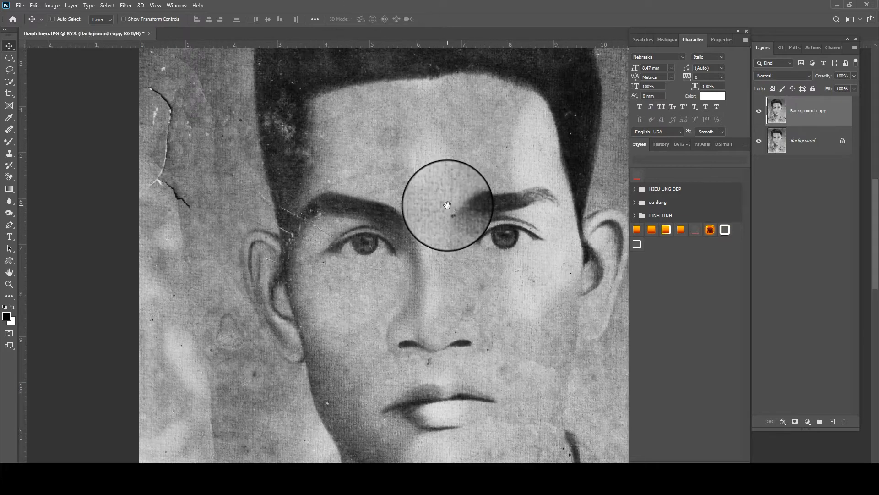
{"action": "left_click_drag", "start_coordinate": [447, 202], "coordinate": [402, 114]}
{"action": "left_click_drag", "start_coordinate": [375, 171], "coordinate": [381, 144]}
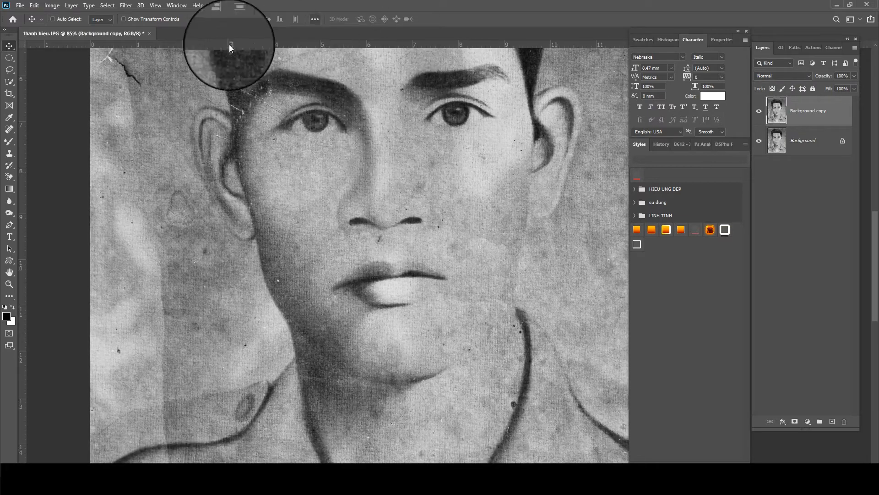
Apply Camera Raw Filter Noise Reduction of 59 to the Background copy
{"action": "left_click", "coordinate": [127, 5]}
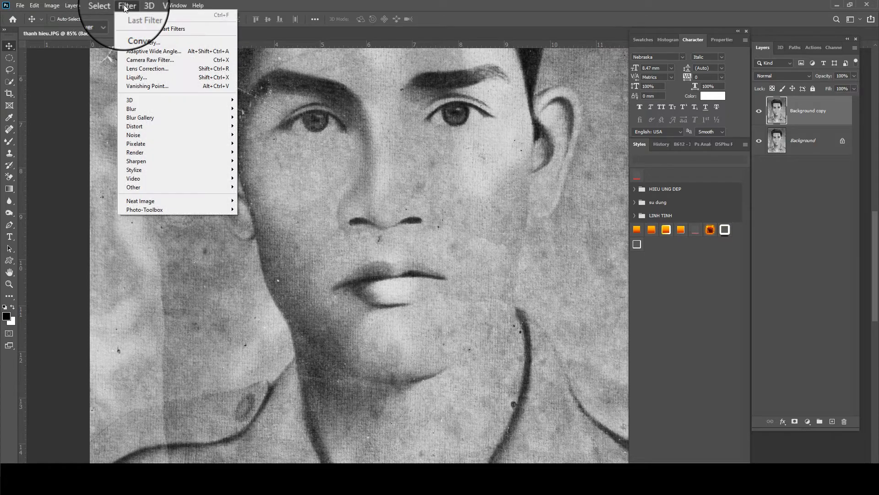
{"action": "left_click", "coordinate": [139, 60]}
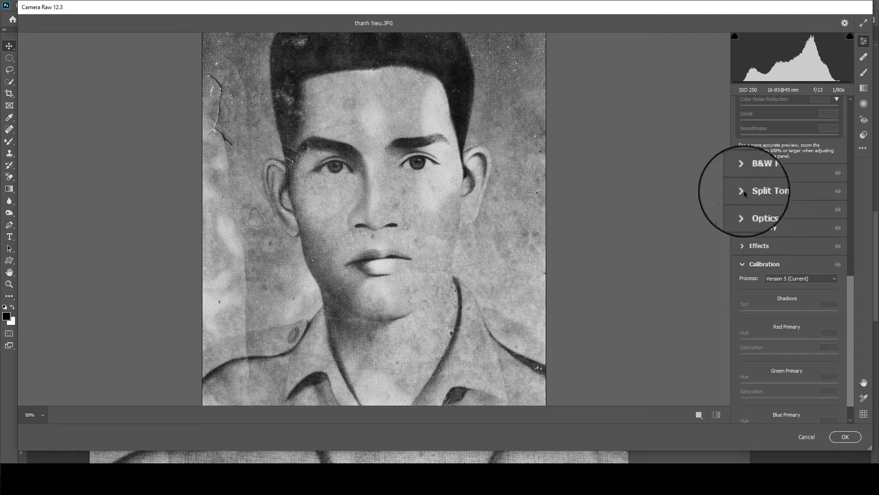
{"action": "scroll", "coordinate": [741, 212], "scroll_direction": "up", "scroll_amount": 4}
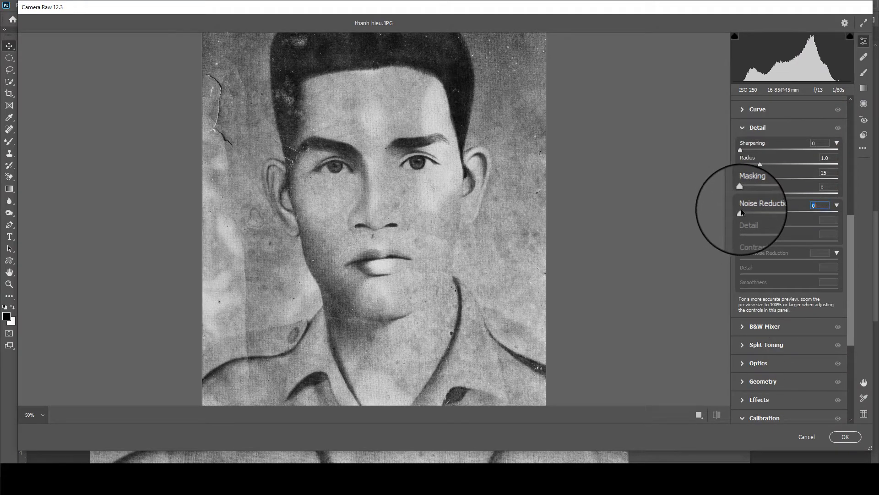
{"action": "left_click_drag", "start_coordinate": [740, 208], "coordinate": [743, 227]}
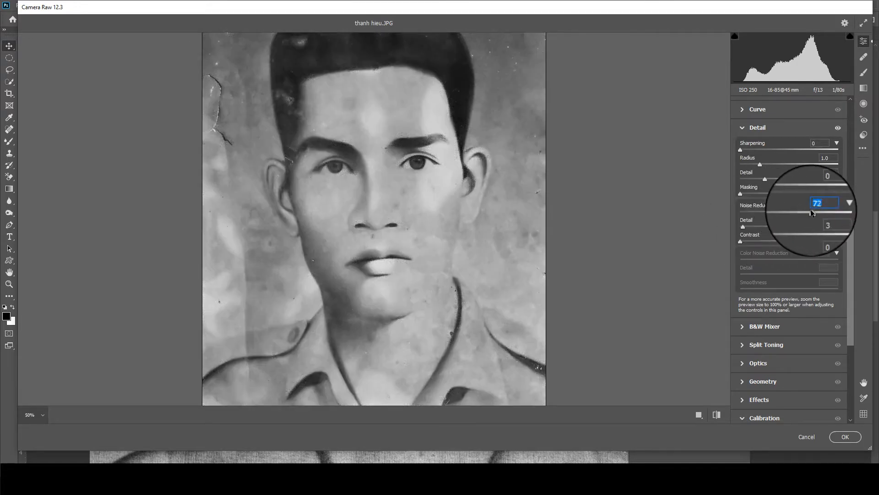
{"action": "left_click", "coordinate": [842, 436]}
Start a Pen path on the jaw edge and curve it down the jawline
{"action": "scroll", "coordinate": [320, 161], "scroll_direction": "up", "scroll_amount": 4}
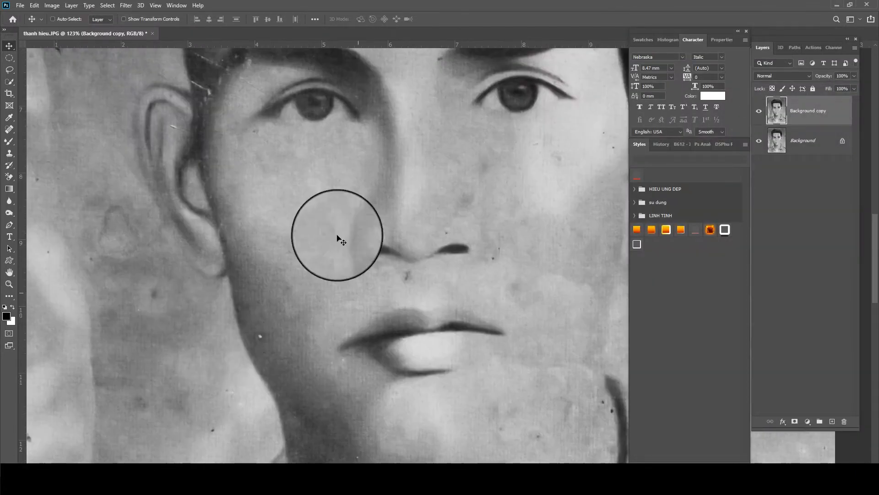
{"action": "scroll", "coordinate": [293, 311], "scroll_direction": "down", "scroll_amount": 3}
{"action": "scroll", "coordinate": [257, 225], "scroll_direction": "down", "scroll_amount": 3}
{"action": "scroll", "coordinate": [257, 235], "scroll_direction": "down", "scroll_amount": 3}
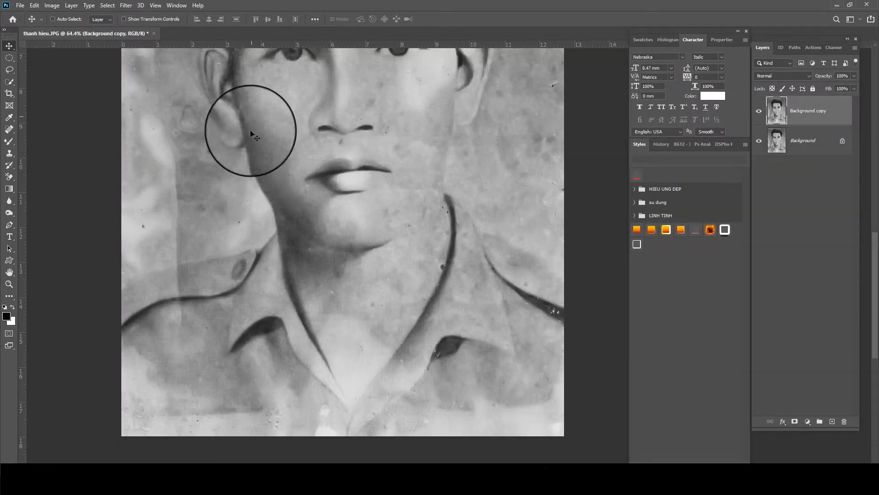
{"action": "scroll", "coordinate": [255, 236], "scroll_direction": "down", "scroll_amount": 2}
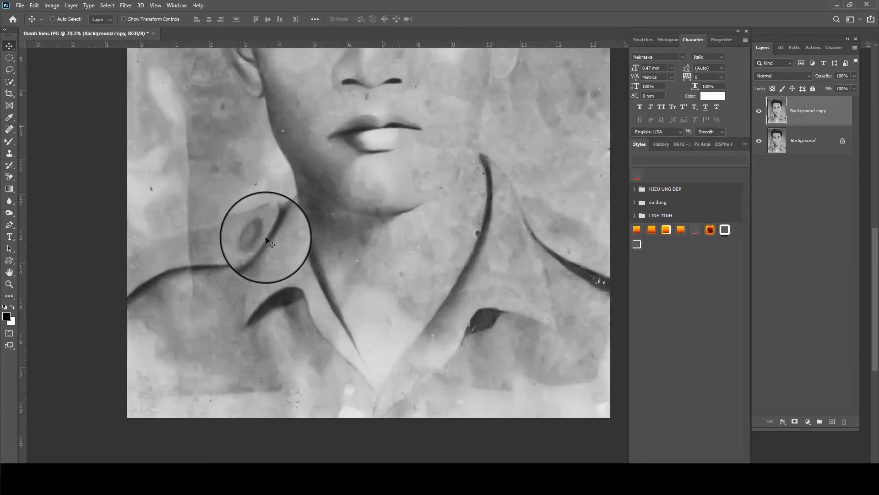
{"action": "scroll", "coordinate": [255, 236], "scroll_direction": "up", "scroll_amount": 2}
{"action": "key", "text": "p"}
{"action": "scroll", "coordinate": [298, 229], "scroll_direction": "up", "scroll_amount": 1}
{"action": "scroll", "coordinate": [307, 243], "scroll_direction": "up", "scroll_amount": 2}
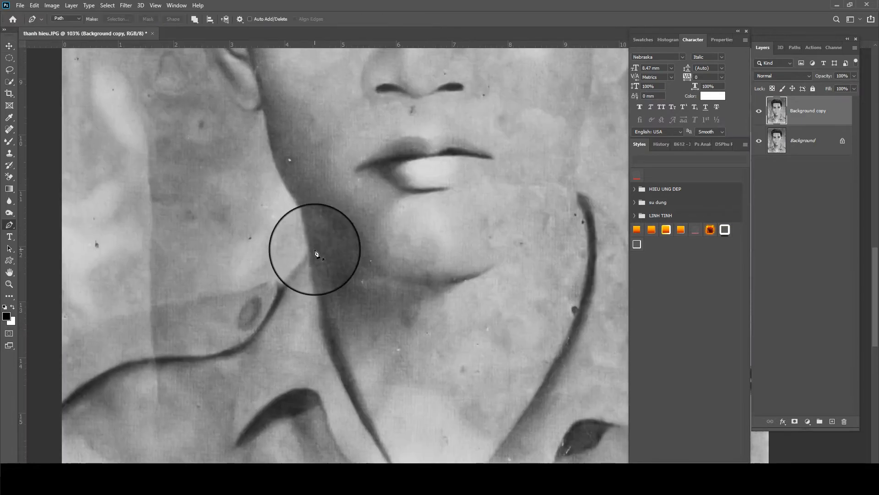
{"action": "left_click", "coordinate": [311, 257]}
{"action": "scroll", "coordinate": [293, 213], "scroll_direction": "down", "scroll_amount": 2}
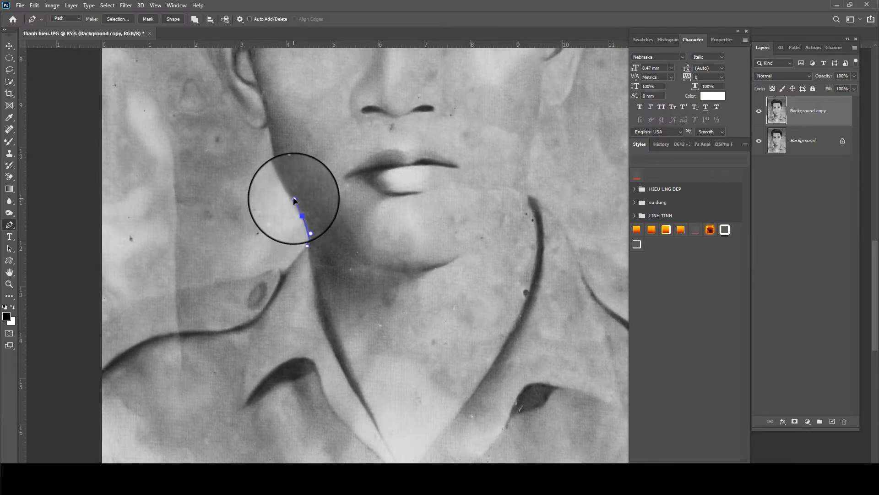
{"action": "left_click_drag", "start_coordinate": [294, 200], "coordinate": [294, 198]}
{"action": "left_click", "coordinate": [426, 488]}
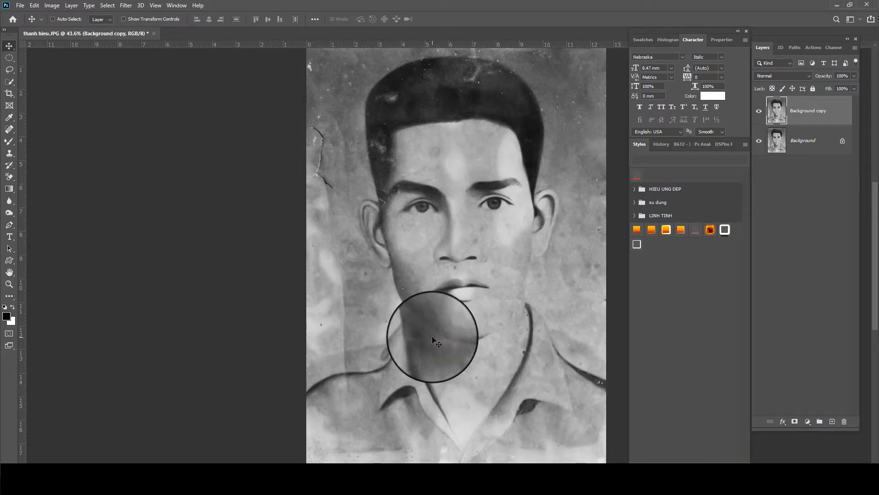
{"action": "scroll", "coordinate": [428, 338], "scroll_direction": "up", "scroll_amount": 3}
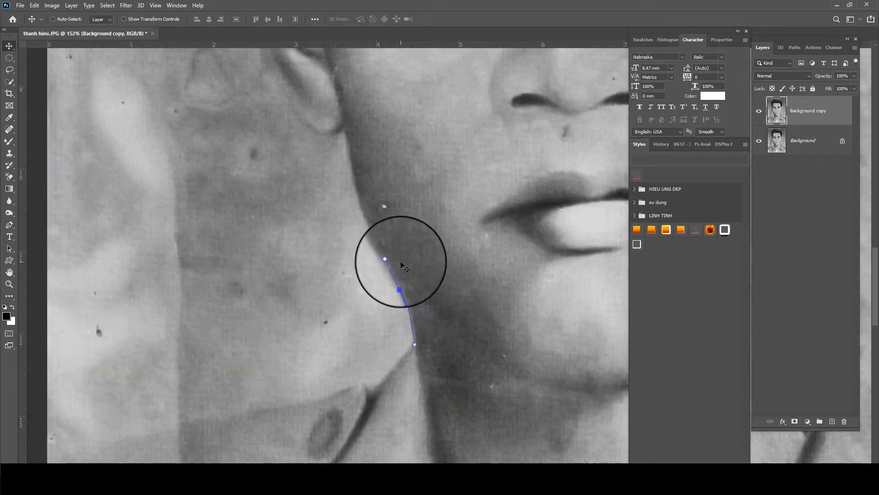
{"action": "key", "text": "p"}
{"action": "scroll", "coordinate": [354, 197], "scroll_direction": "up", "scroll_amount": 1}
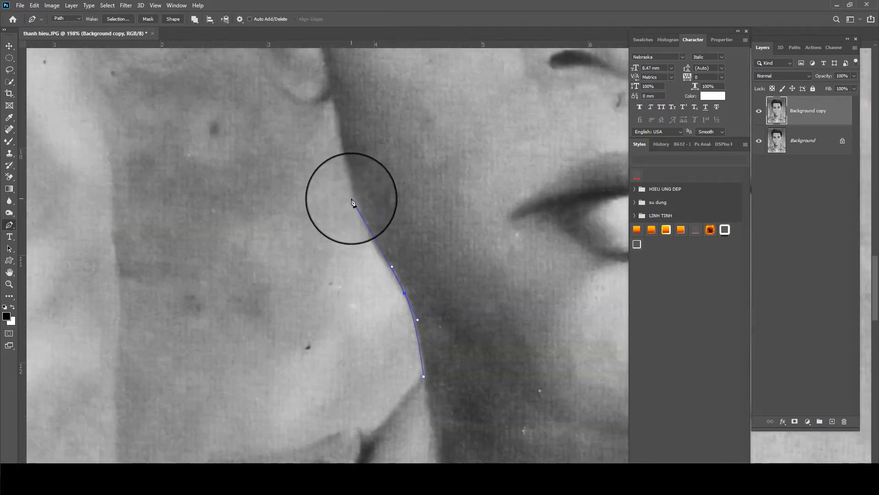
{"action": "scroll", "coordinate": [346, 192], "scroll_direction": "up", "scroll_amount": 4}
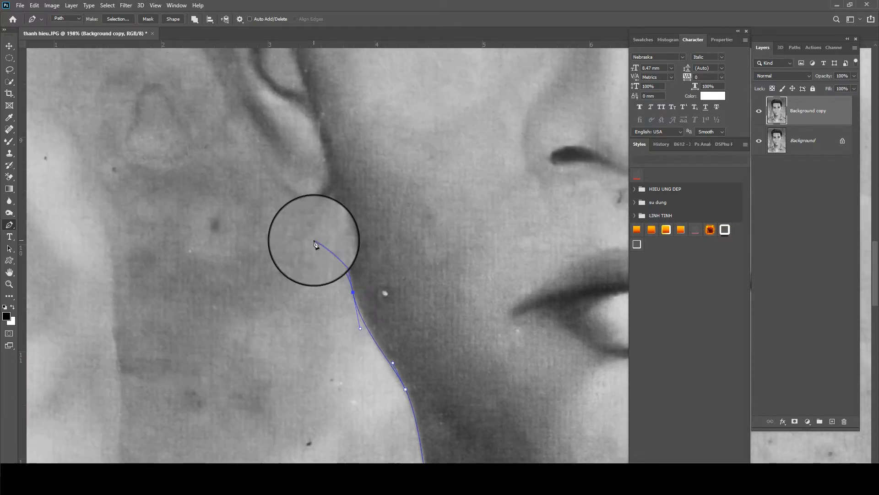
{"action": "key", "text": "ctrl+z"}
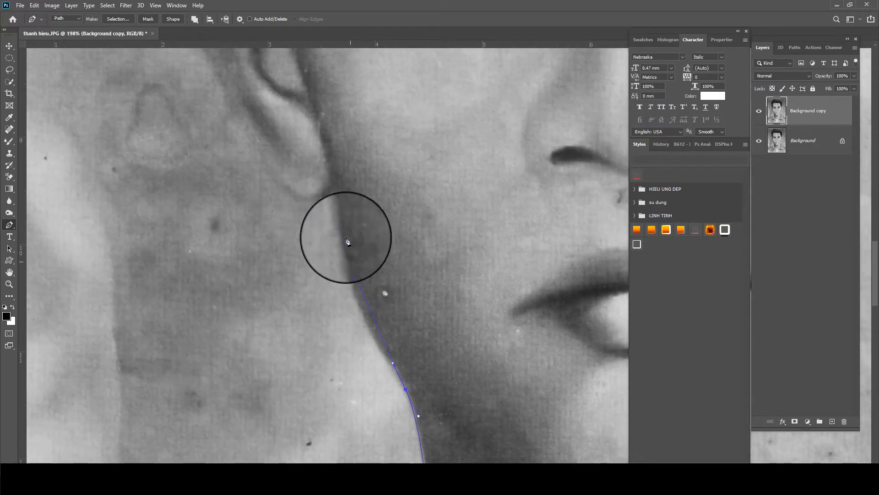
Continue the path up to the earlobe and around the left ear's outer edge
{"action": "left_click_drag", "start_coordinate": [344, 211], "coordinate": [344, 210]}
{"action": "left_click", "coordinate": [335, 192]}
{"action": "left_click_drag", "start_coordinate": [297, 168], "coordinate": [256, 218]}
{"action": "left_click_drag", "start_coordinate": [227, 173], "coordinate": [257, 316]}
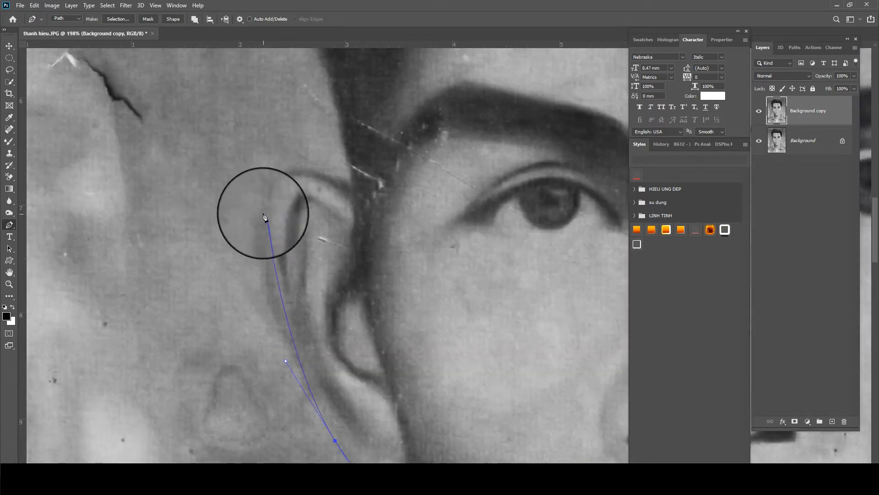
{"action": "left_click_drag", "start_coordinate": [263, 212], "coordinate": [278, 157]}
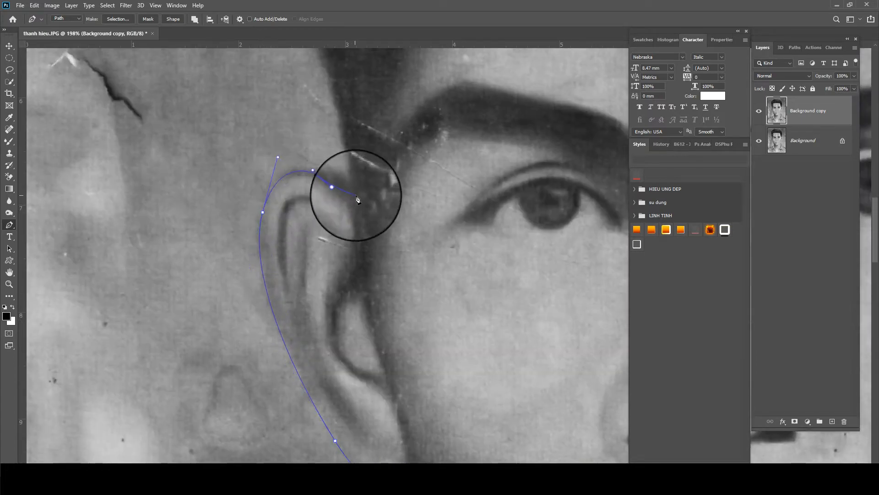
{"action": "left_click", "coordinate": [356, 196]}
Trace the path up the hairline and over the crown of the hair
{"action": "left_click_drag", "start_coordinate": [341, 216], "coordinate": [295, 366]}
{"action": "scroll", "coordinate": [247, 181], "scroll_direction": "down", "scroll_amount": 5}
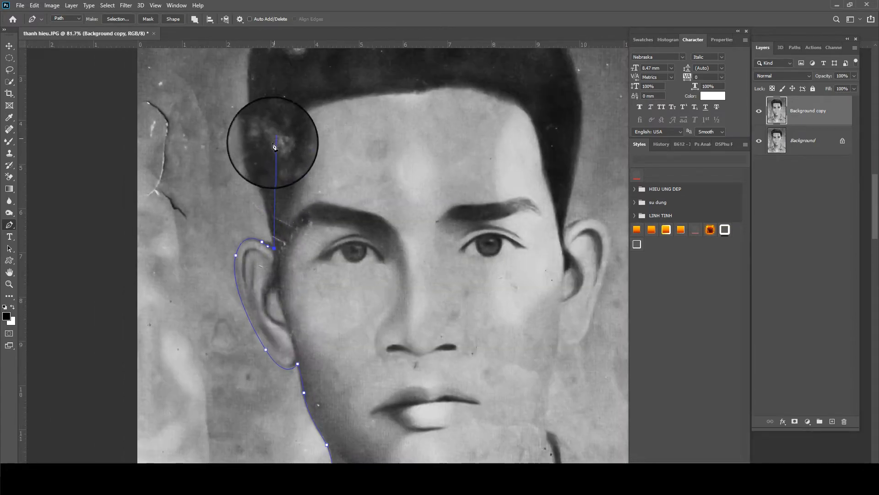
{"action": "left_click_drag", "start_coordinate": [273, 146], "coordinate": [264, 245]}
{"action": "left_click", "coordinate": [241, 217]}
{"action": "left_click", "coordinate": [238, 182]}
{"action": "left_click", "coordinate": [263, 113]}
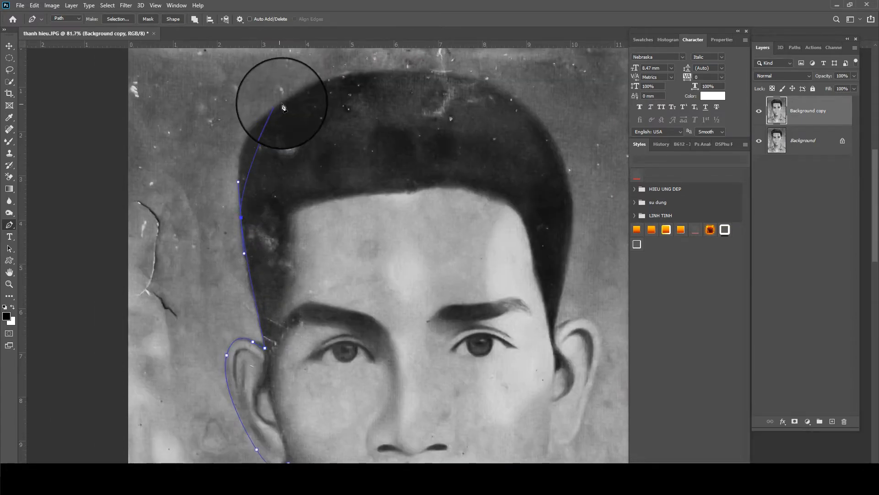
{"action": "left_click", "coordinate": [293, 96]}
{"action": "left_click_drag", "start_coordinate": [458, 76], "coordinate": [529, 93]}
{"action": "scroll", "coordinate": [546, 158], "scroll_direction": "down", "scroll_amount": 1}
{"action": "scroll", "coordinate": [551, 179], "scroll_direction": "up", "scroll_amount": 1}
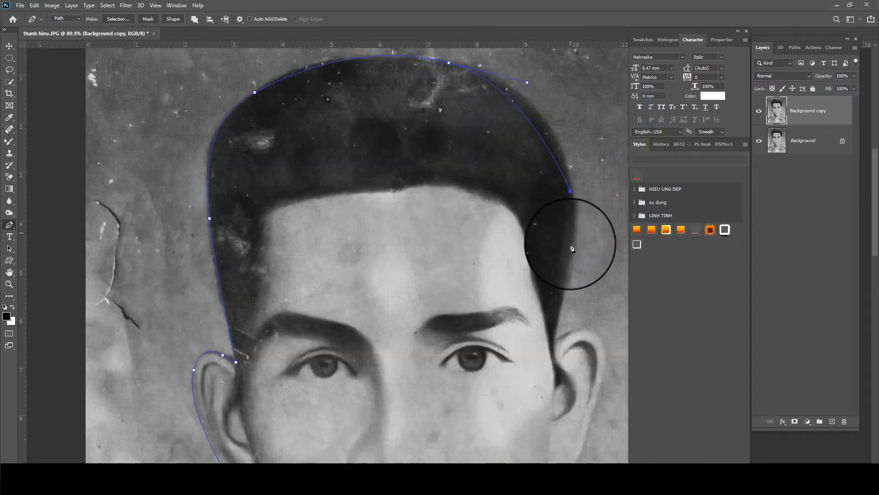
Trace the path around the right ear, fixing the point below it
{"action": "left_click_drag", "start_coordinate": [573, 279], "coordinate": [429, 173]}
{"action": "scroll", "coordinate": [414, 233], "scroll_direction": "up", "scroll_amount": 2}
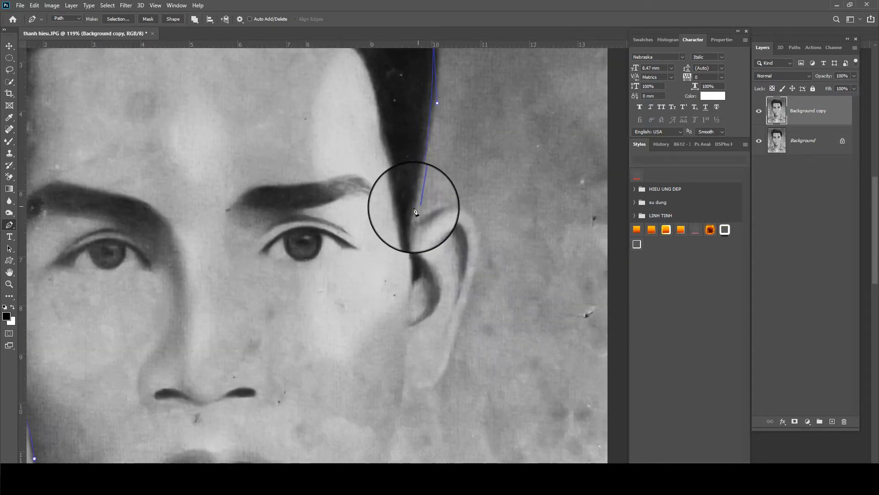
{"action": "left_click", "coordinate": [414, 203]}
{"action": "left_click", "coordinate": [414, 221]}
{"action": "left_click_drag", "start_coordinate": [469, 211], "coordinate": [482, 254]}
{"action": "left_click_drag", "start_coordinate": [476, 310], "coordinate": [514, 169]}
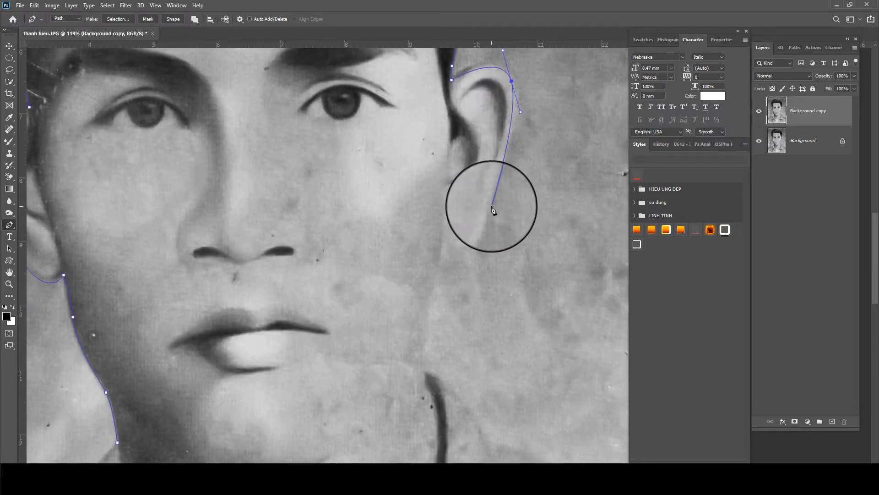
{"action": "left_click", "coordinate": [493, 210]}
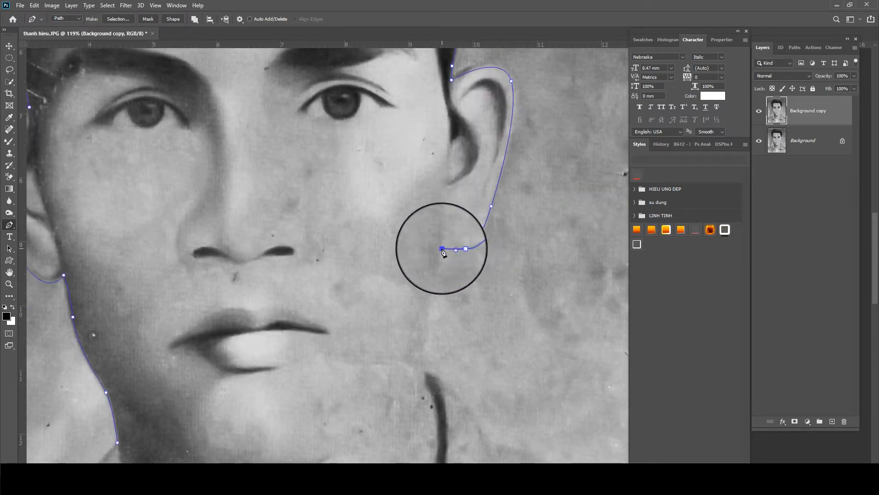
Carry the path down the right neck to the collar V and up the left neck
{"action": "left_click_drag", "start_coordinate": [445, 274], "coordinate": [451, 141]}
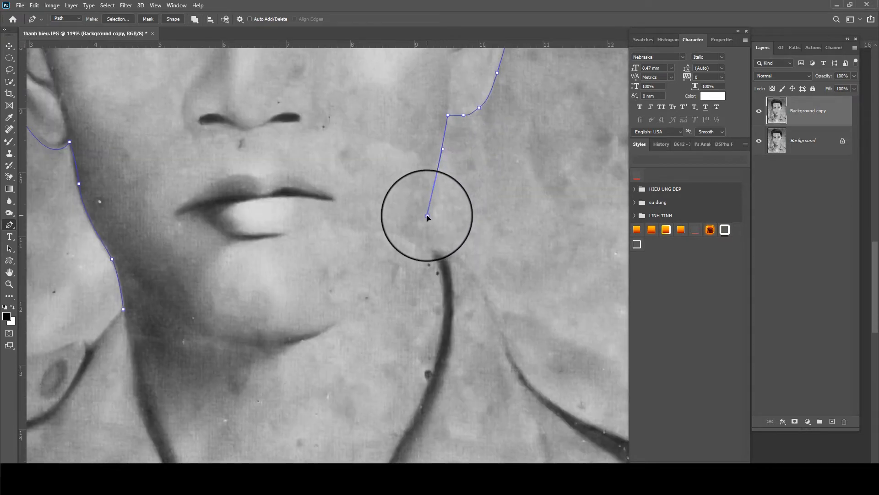
{"action": "left_click_drag", "start_coordinate": [426, 215], "coordinate": [427, 215]}
{"action": "left_click_drag", "start_coordinate": [431, 289], "coordinate": [435, 157]}
{"action": "left_click_drag", "start_coordinate": [433, 107], "coordinate": [434, 111]}
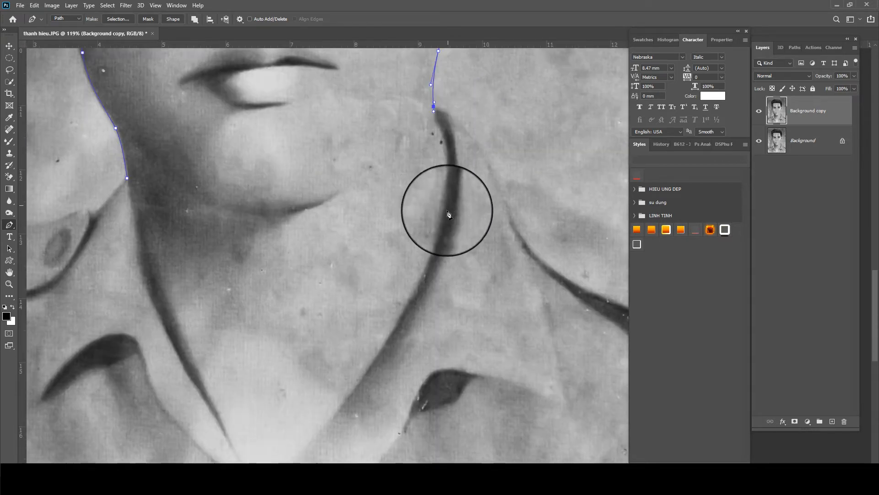
{"action": "left_click_drag", "start_coordinate": [447, 215], "coordinate": [438, 254]}
{"action": "left_click_drag", "start_coordinate": [302, 445], "coordinate": [322, 379]}
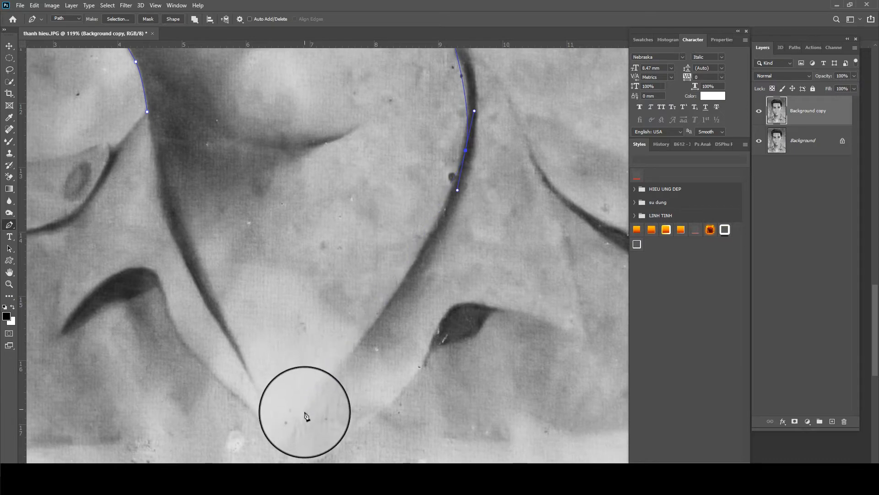
{"action": "left_click", "coordinate": [288, 434]}
{"action": "left_click_drag", "start_coordinate": [212, 315], "coordinate": [211, 311]}
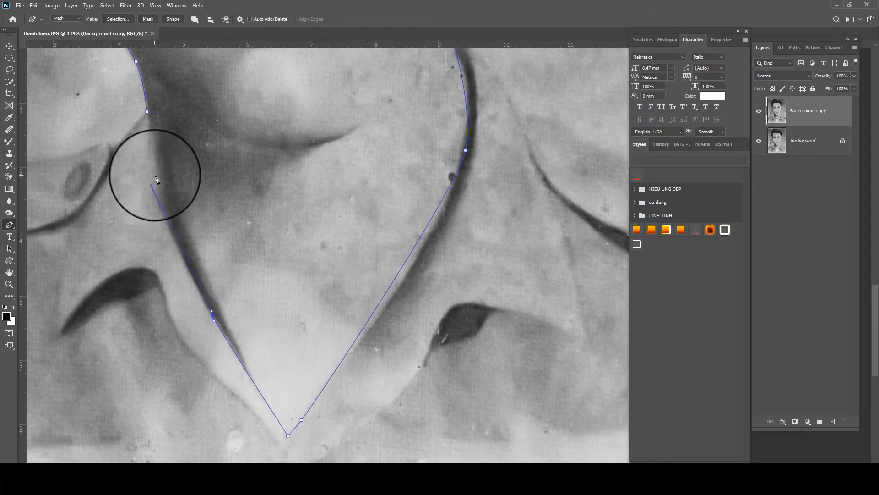
{"action": "left_click_drag", "start_coordinate": [158, 164], "coordinate": [163, 154]}
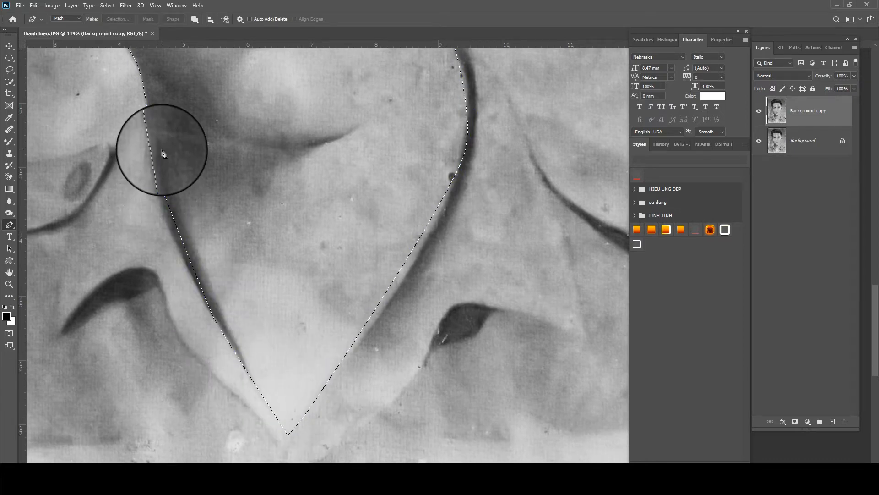
Feather the selection 20 px, copy the head to Layer 1, move Background copy on top, and hide the other layers
{"action": "key", "text": "shift+F6"}
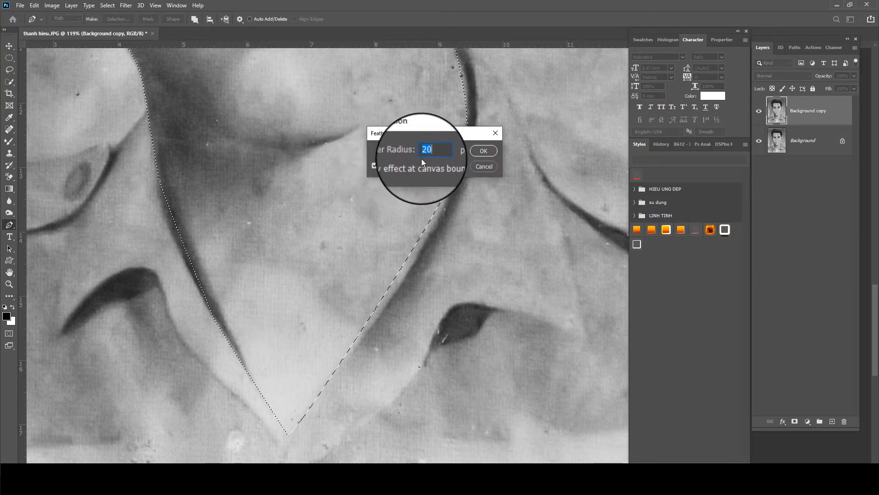
{"action": "key", "text": "Return"}
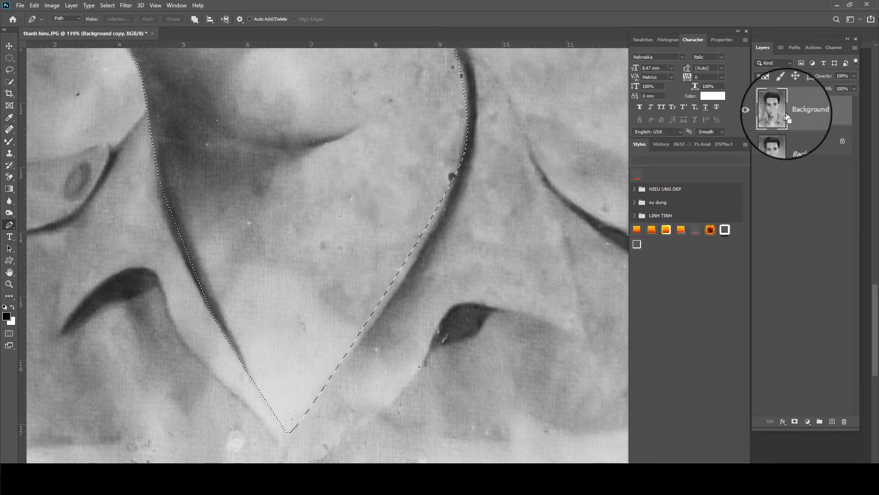
{"action": "key", "text": "ctrl+j"}
{"action": "left_click_drag", "start_coordinate": [789, 148], "coordinate": [793, 106]}
{"action": "left_click", "coordinate": [759, 170]}
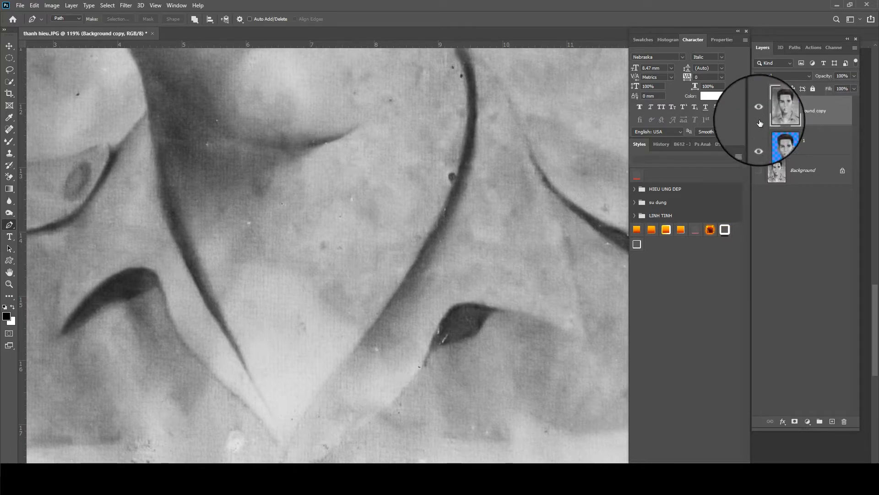
{"action": "left_click", "coordinate": [759, 106]}
{"action": "left_click", "coordinate": [808, 142]}
Save the document as thanh hieu.psd and dismiss the closest-value alert
{"action": "scroll", "coordinate": [285, 191], "scroll_direction": "down", "scroll_amount": 6}
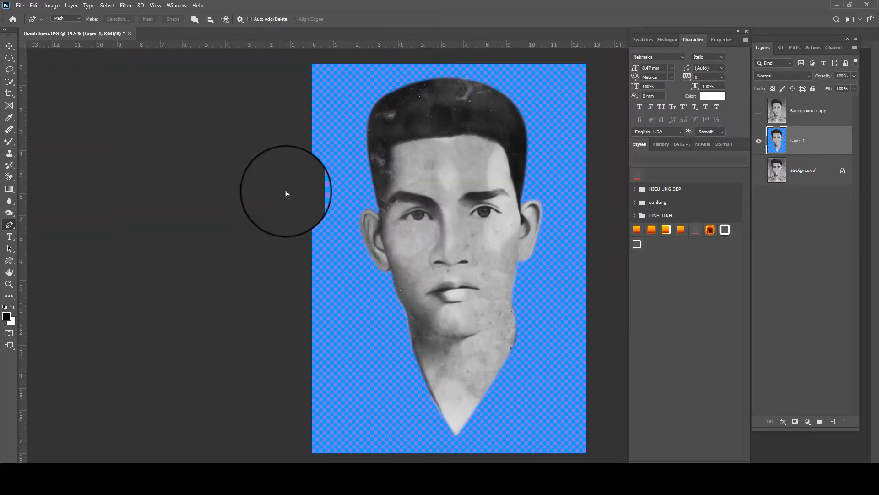
{"action": "key", "text": "ctrl+s"}
{"action": "key", "text": "Return"}
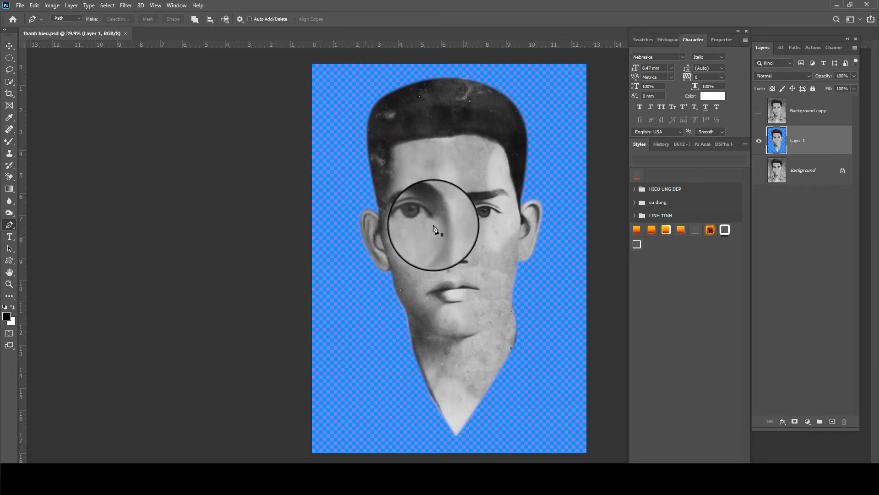
{"action": "scroll", "coordinate": [428, 147], "scroll_direction": "up", "scroll_amount": 1}
{"action": "left_click", "coordinate": [433, 179]}
{"action": "scroll", "coordinate": [449, 173], "scroll_direction": "up", "scroll_amount": 3}
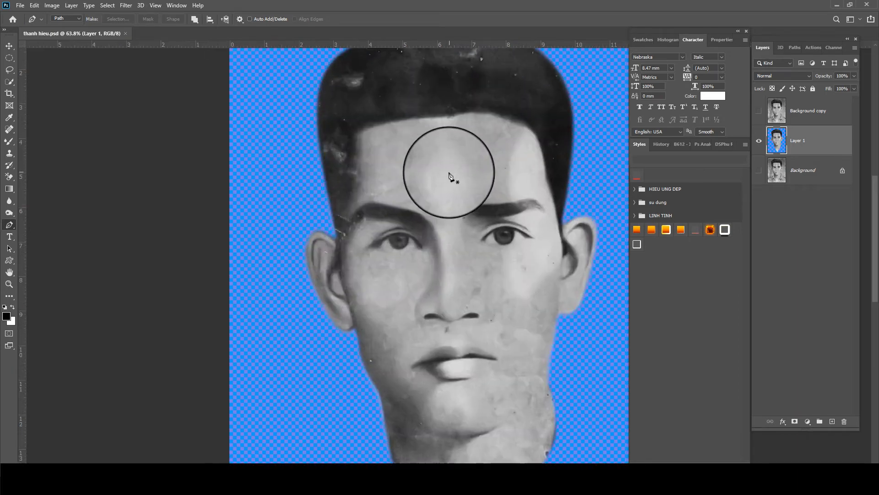
{"action": "scroll", "coordinate": [450, 173], "scroll_direction": "up", "scroll_amount": 4}
{"action": "left_click_drag", "start_coordinate": [453, 179], "coordinate": [424, 160]}
{"action": "scroll", "coordinate": [421, 159], "scroll_direction": "down", "scroll_amount": 4}
{"action": "left_click_drag", "start_coordinate": [335, 134], "coordinate": [327, 188]}
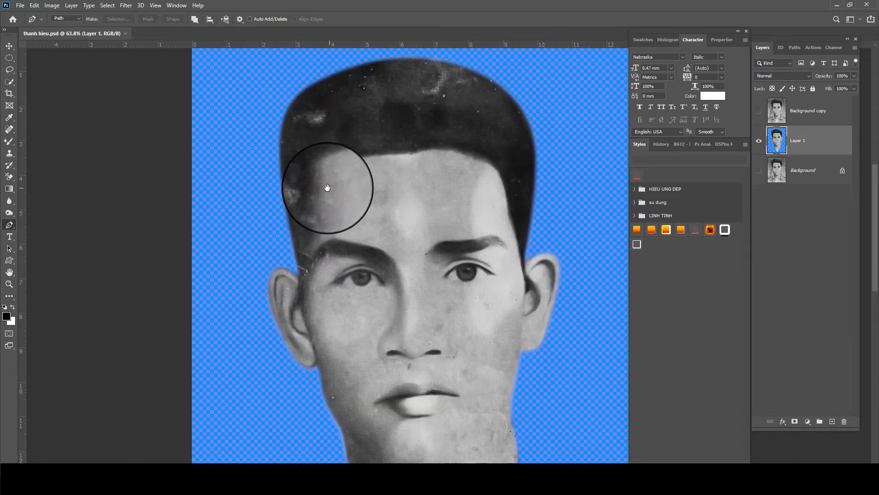
Select the hair with Quick Selection and add a Polygonal Lasso patch beside its left edge
{"action": "left_click", "coordinate": [11, 82]}
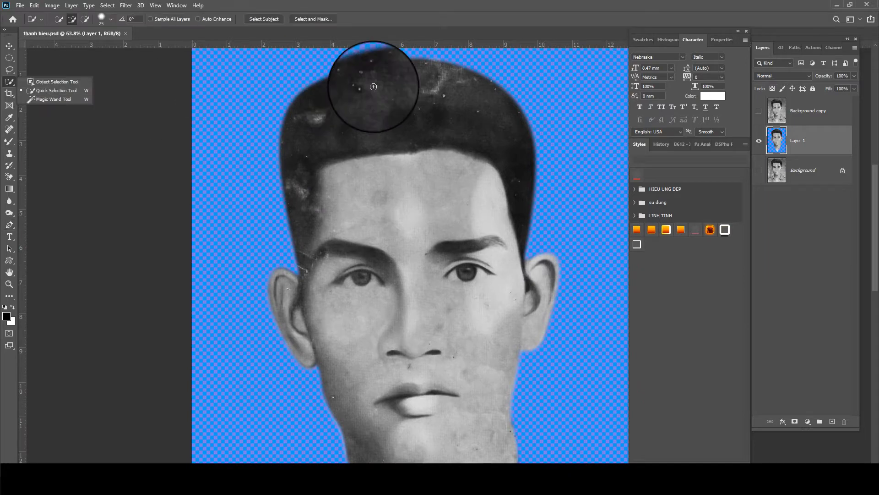
{"action": "left_click_drag", "start_coordinate": [373, 88], "coordinate": [304, 108]}
{"action": "left_click_drag", "start_coordinate": [418, 98], "coordinate": [315, 177]}
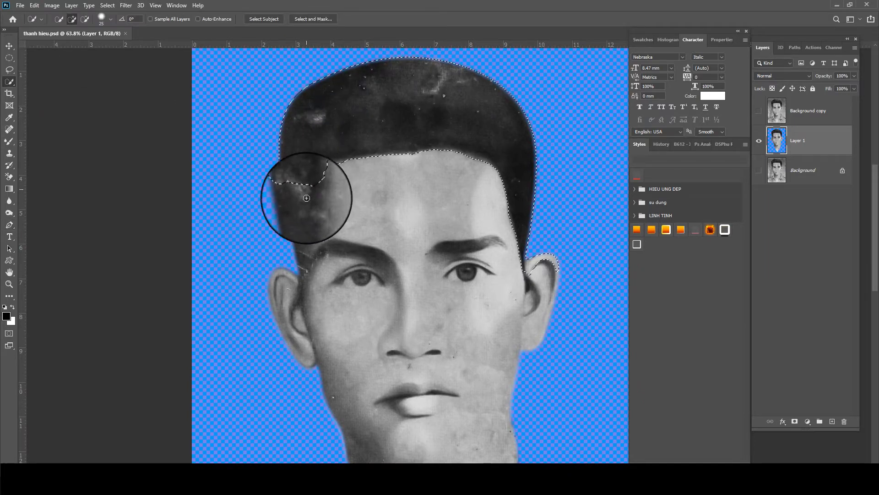
{"action": "scroll", "coordinate": [298, 200], "scroll_direction": "up", "scroll_amount": 1}
{"action": "key", "text": "l"}
{"action": "key", "text": "shift+l"}
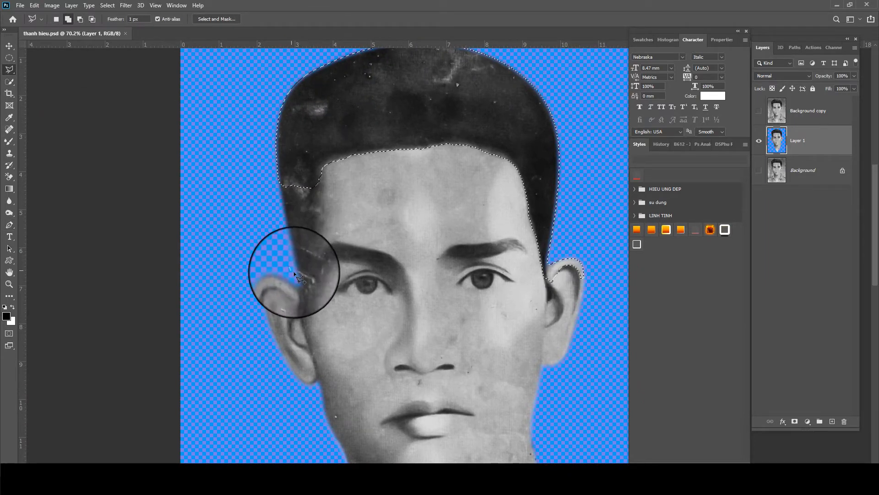
{"action": "left_click", "coordinate": [314, 175]}
{"action": "left_click", "coordinate": [264, 156]}
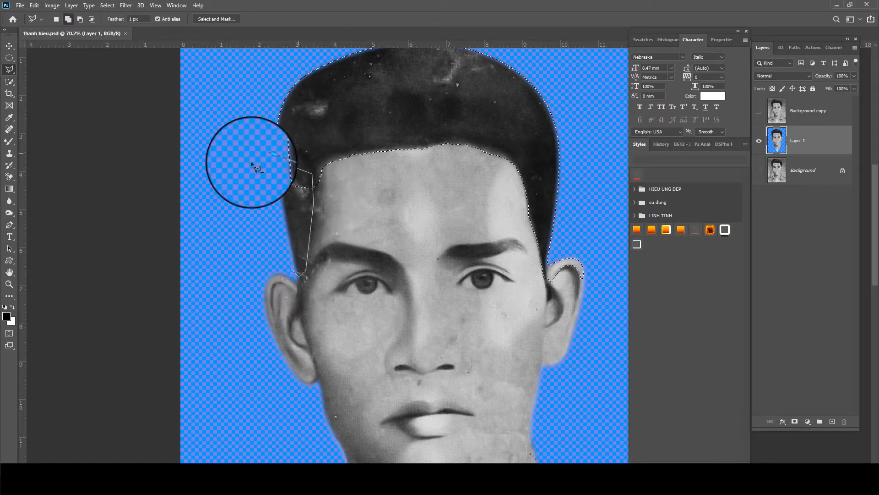
{"action": "double_click", "coordinate": [243, 176]}
Feather the hair selection by 10 px
{"action": "key", "text": "shift+F6"}
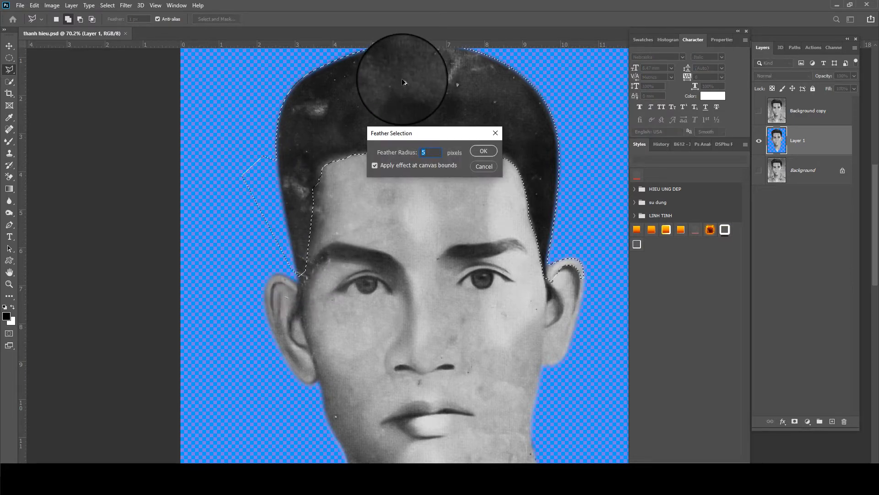
{"action": "type", "text": "10"}
{"action": "key", "text": "Return"}
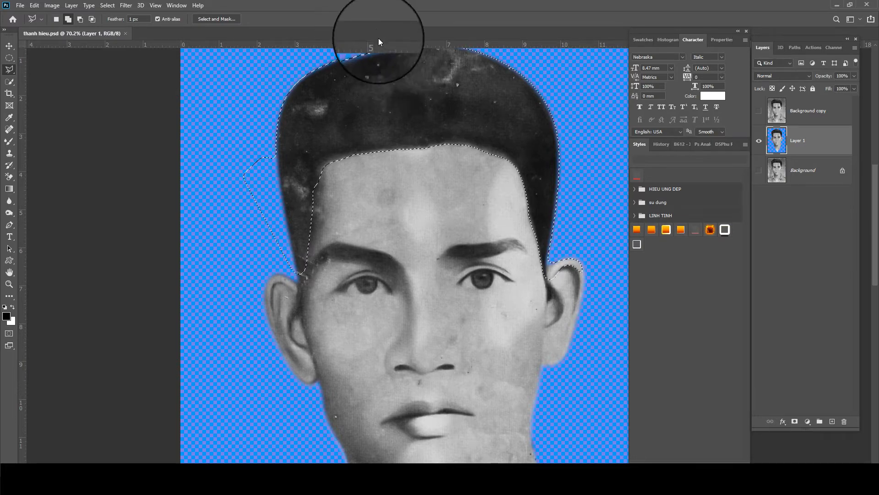
{"action": "scroll", "coordinate": [411, 208], "scroll_direction": "up", "scroll_amount": 1}
Darken the selected hair with Curves, pulling input 158 down to output 112
{"action": "key", "text": "shift+F6"}
{"action": "key", "text": "Return"}
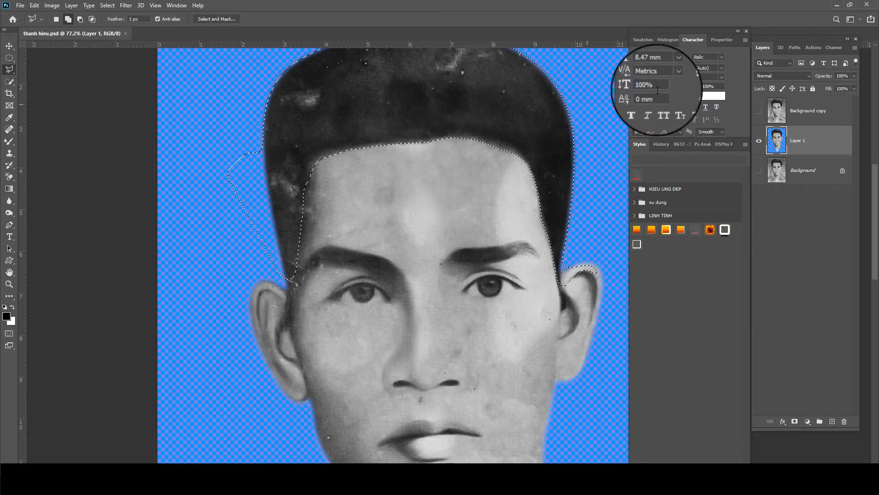
{"action": "key", "text": "ctrl+l"}
{"action": "key", "text": "Escape"}
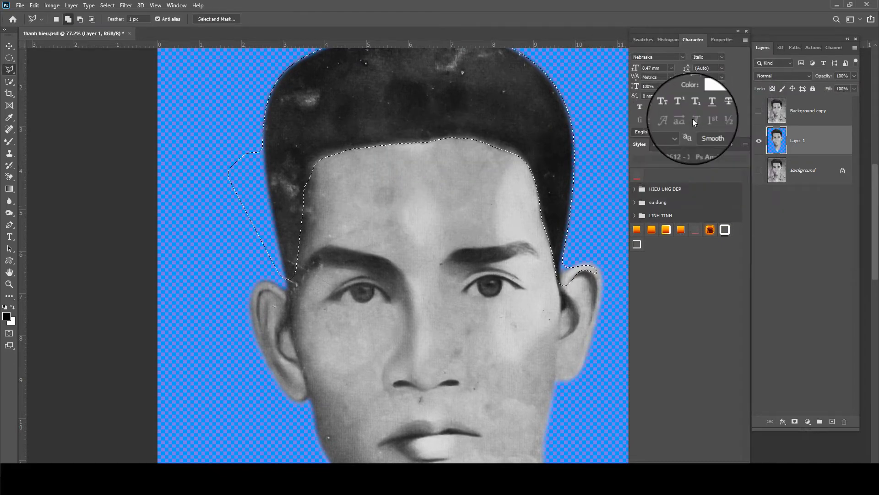
{"action": "left_click", "coordinate": [60, 6]}
{"action": "mouse_move", "coordinate": [68, 29]}
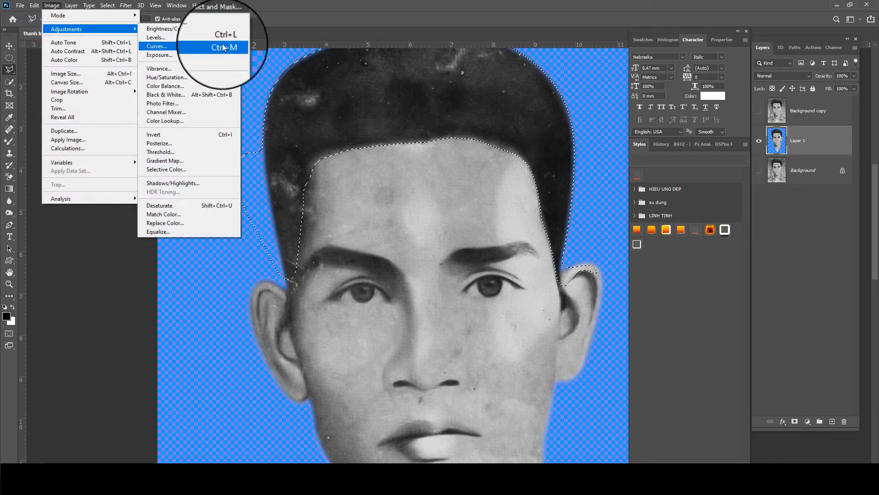
{"action": "left_click", "coordinate": [156, 46]}
{"action": "left_click_drag", "start_coordinate": [670, 171], "coordinate": [673, 172]}
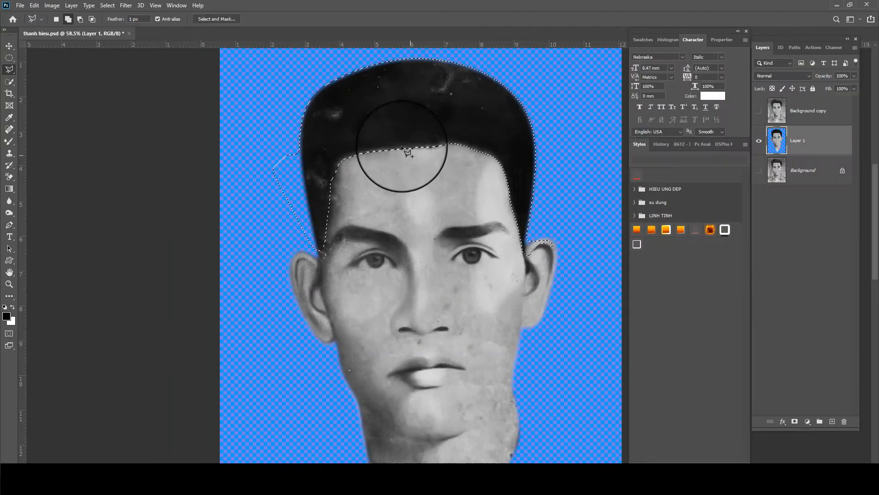
{"action": "scroll", "coordinate": [340, 45], "scroll_direction": "up", "scroll_amount": 3}
{"action": "key", "text": "s"}
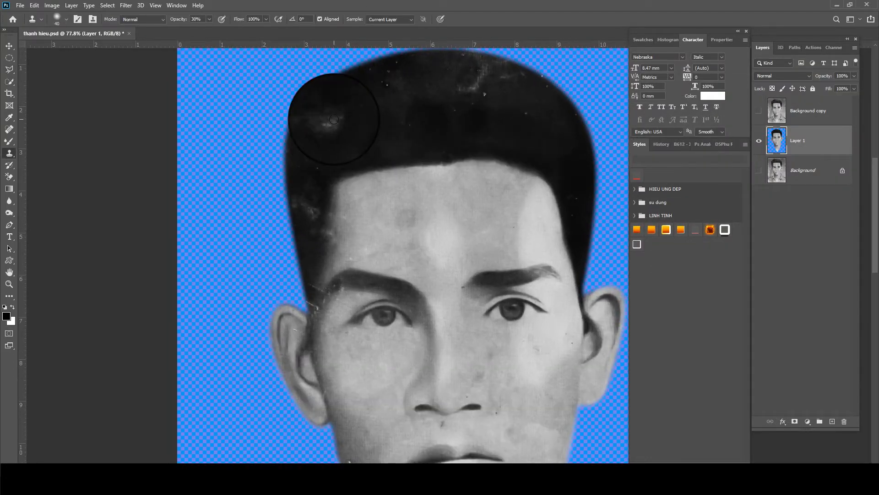
Choose the Clone Stamp Tool and lock Layer 1's transparent pixels
{"action": "scroll", "coordinate": [316, 123], "scroll_direction": "up", "scroll_amount": 1}
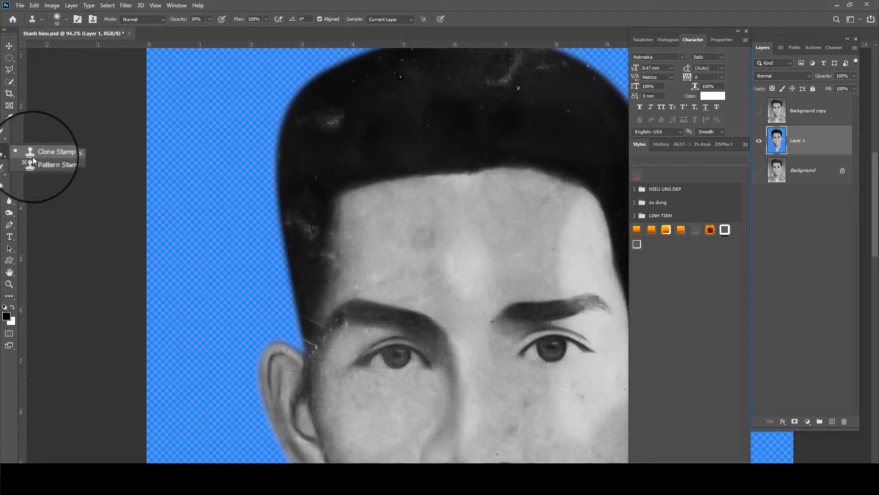
{"action": "left_click", "coordinate": [50, 151]}
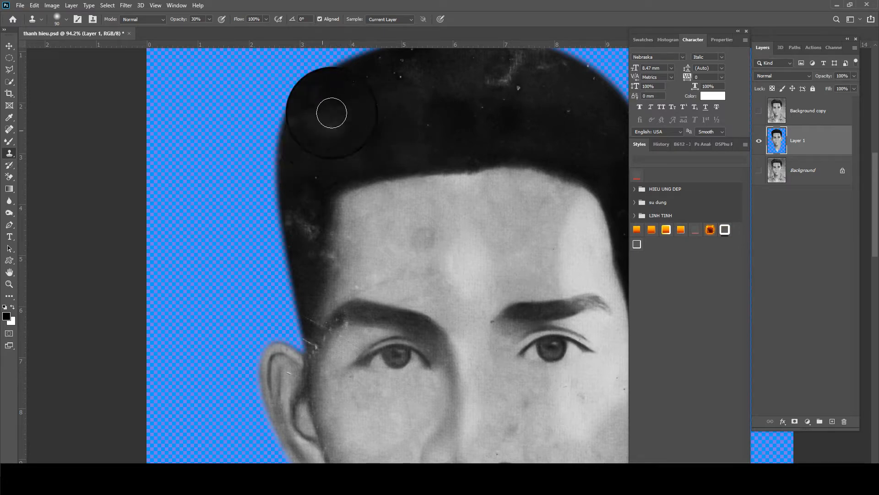
{"action": "left_click_drag", "start_coordinate": [416, 131], "coordinate": [259, 158]}
{"action": "left_click", "coordinate": [772, 88]}
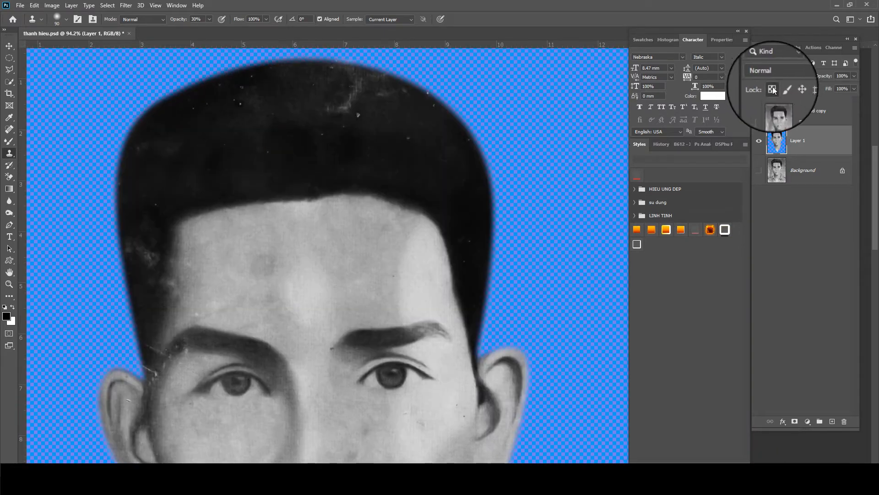
Switch to the Mixer Brush and smooth the specks along the left edge of the hair
{"action": "left_click", "coordinate": [9, 141]}
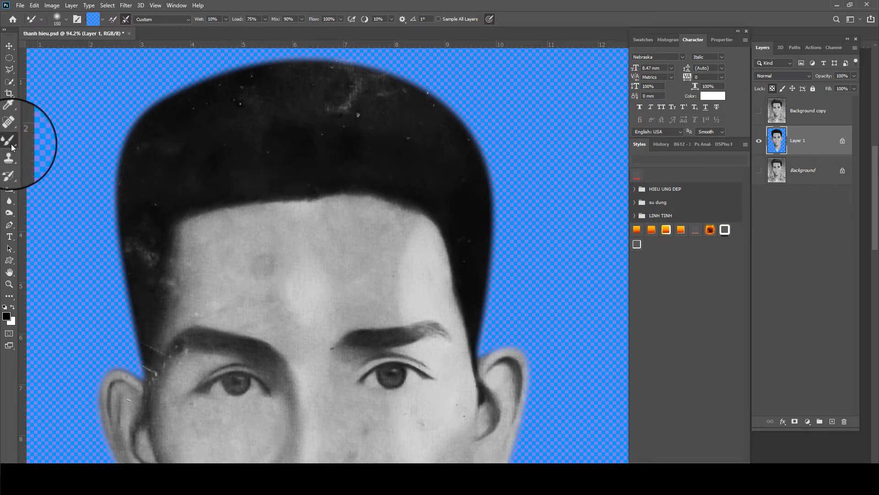
{"action": "right_click", "coordinate": [11, 144]}
{"action": "left_click", "coordinate": [35, 168]}
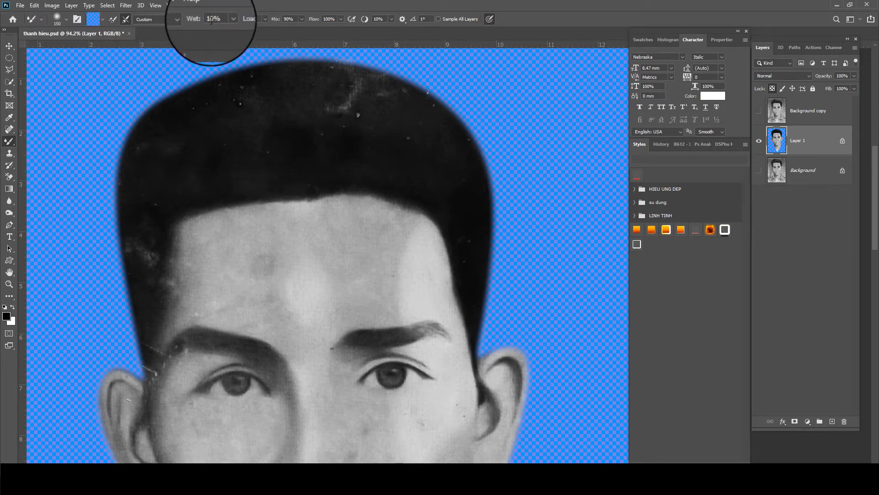
{"action": "scroll", "coordinate": [334, 138], "scroll_direction": "up", "scroll_amount": 2}
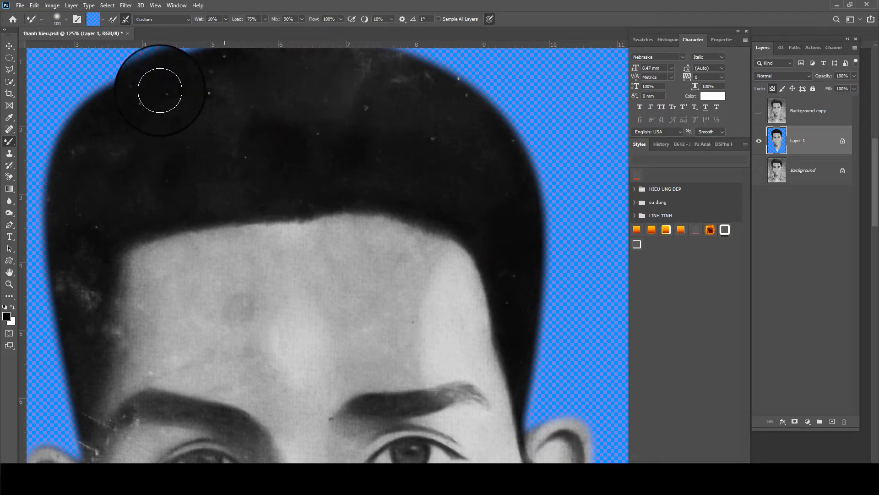
{"action": "left_click_drag", "start_coordinate": [281, 169], "coordinate": [429, 95]}
{"action": "mouse_move", "coordinate": [238, 201]}
{"action": "left_mouse_down"}
{"action": "mouse_move", "coordinate": [218, 232]}
{"action": "mouse_move", "coordinate": [229, 197]}
{"action": "mouse_move", "coordinate": [220, 59]}
{"action": "mouse_move", "coordinate": [247, 135]}
{"action": "mouse_move", "coordinate": [235, 205]}
{"action": "mouse_move", "coordinate": [254, 210]}
{"action": "mouse_move", "coordinate": [231, 338]}
{"action": "mouse_move", "coordinate": [236, 167]}
{"action": "mouse_move", "coordinate": [208, 176]}
{"action": "mouse_move", "coordinate": [188, 231]}
{"action": "left_mouse_up"}
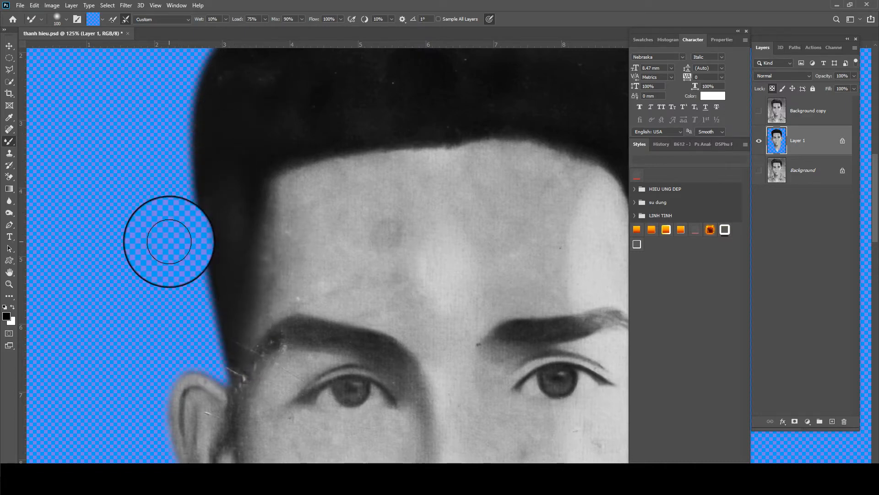
{"action": "scroll", "coordinate": [236, 243], "scroll_direction": "down", "scroll_amount": 3}
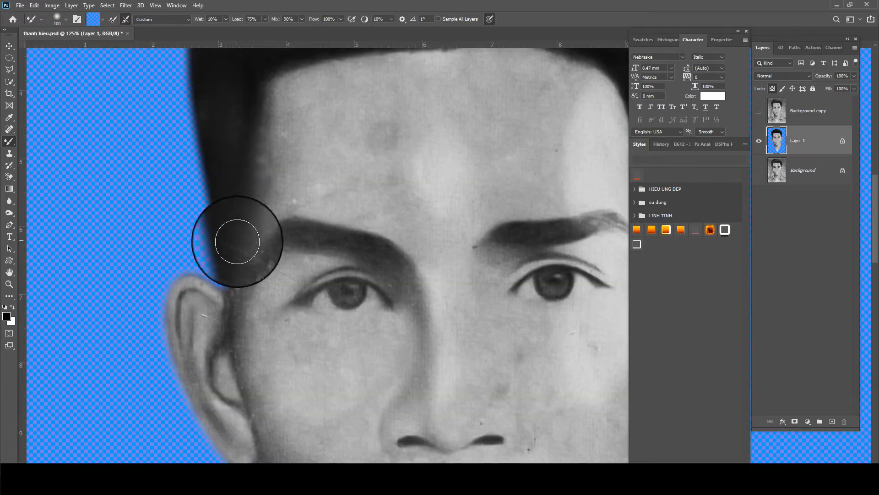
Resize the Mixer Brush and blend the blotchy forehead patches smoother
{"action": "key", "text": "bracketleft"}
{"action": "key", "text": "bracketleft"}
{"action": "key", "text": "bracketleft"}
{"action": "key", "text": "bracketleft"}
{"action": "key", "text": "bracketleft"}
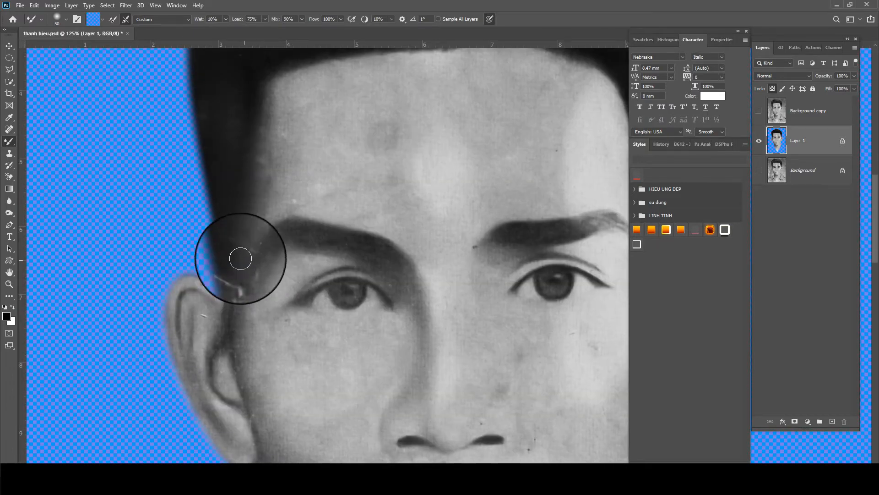
{"action": "left_click_drag", "start_coordinate": [239, 266], "coordinate": [228, 188]}
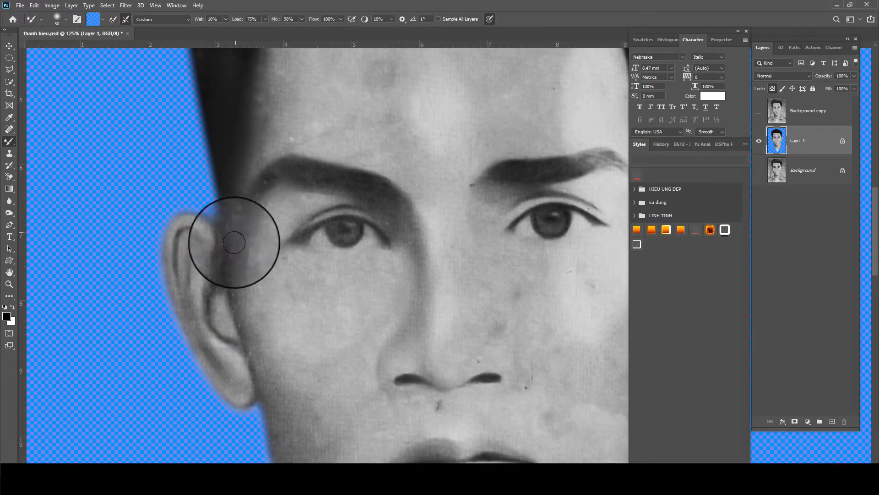
{"action": "key", "text": "bracketleft"}
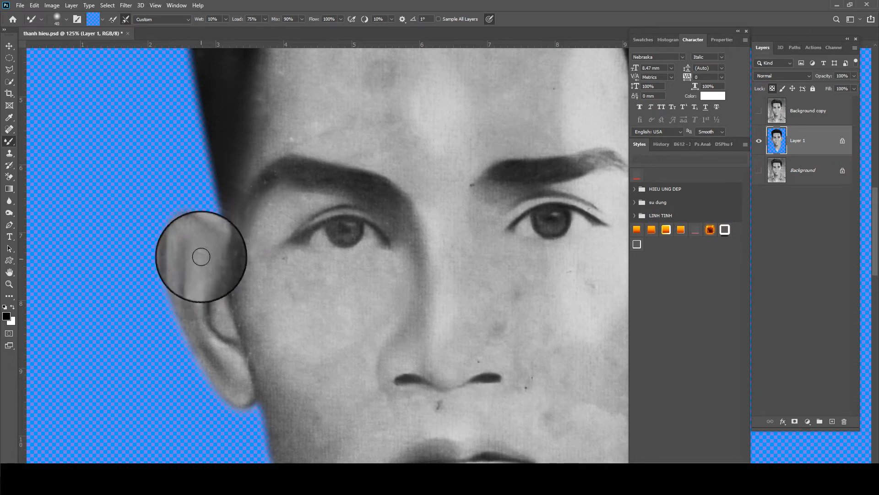
{"action": "left_click_drag", "start_coordinate": [235, 283], "coordinate": [137, 341]}
{"action": "scroll", "coordinate": [379, 184], "scroll_direction": "down", "scroll_amount": 1}
{"action": "key", "text": "bracketright"}
{"action": "key", "text": "bracketright"}
{"action": "key", "text": "bracketright"}
{"action": "key", "text": "bracketright"}
{"action": "key", "text": "bracketright"}
{"action": "key", "text": "bracketright"}
{"action": "key", "text": "bracketright"}
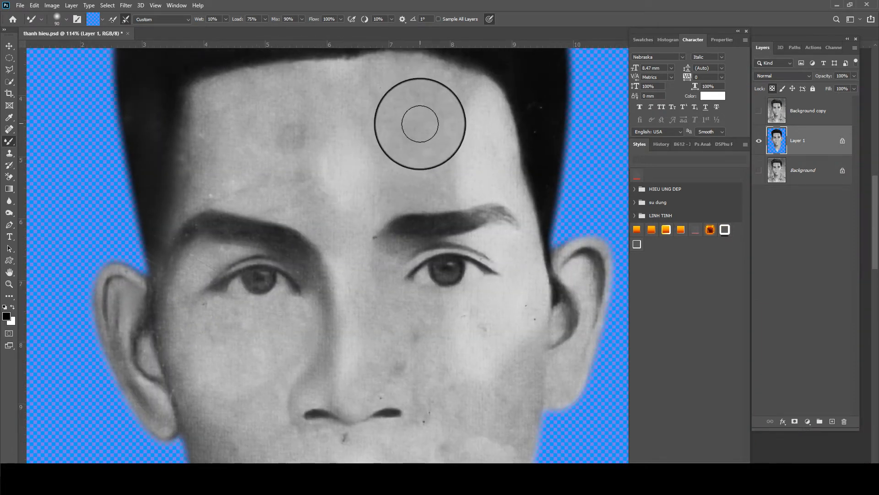
{"action": "mouse_move", "coordinate": [420, 113]}
{"action": "left_mouse_down"}
{"action": "mouse_move", "coordinate": [453, 112]}
{"action": "mouse_move", "coordinate": [331, 85]}
{"action": "mouse_move", "coordinate": [307, 96]}
{"action": "mouse_move", "coordinate": [345, 132]}
{"action": "mouse_move", "coordinate": [283, 155]}
{"action": "mouse_move", "coordinate": [382, 188]}
{"action": "mouse_move", "coordinate": [320, 179]}
{"action": "mouse_move", "coordinate": [440, 130]}
{"action": "left_mouse_up"}
{"action": "key", "text": "bracketleft"}
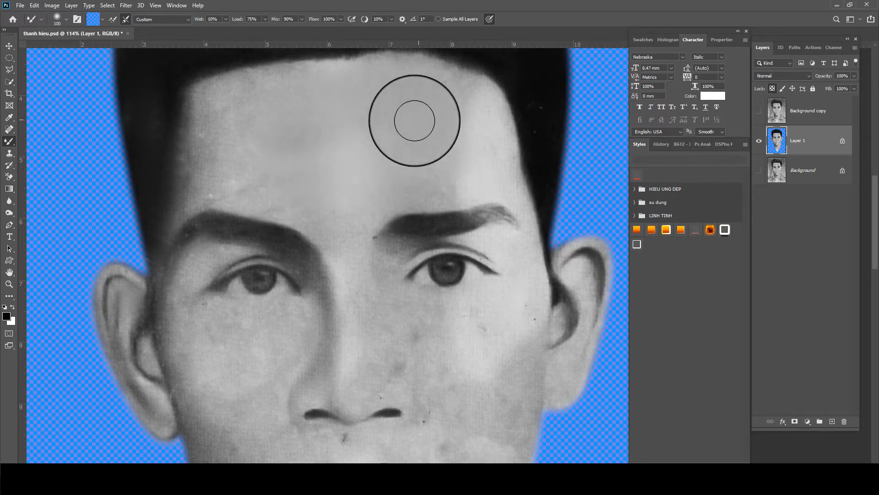
{"action": "scroll", "coordinate": [377, 133], "scroll_direction": "down", "scroll_amount": 6}
{"action": "scroll", "coordinate": [371, 297], "scroll_direction": "down", "scroll_amount": 3}
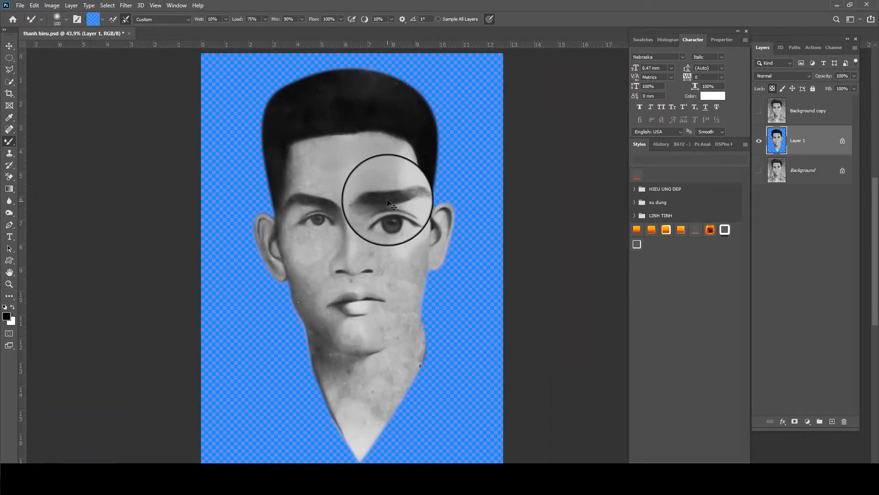
Blend the right forehead, left hairline and right cheek with the Mixer Brush
{"action": "scroll", "coordinate": [403, 172], "scroll_direction": "up", "scroll_amount": 5}
{"action": "mouse_move", "coordinate": [384, 175]}
{"action": "left_mouse_down"}
{"action": "mouse_move", "coordinate": [390, 143]}
{"action": "mouse_move", "coordinate": [364, 114]}
{"action": "mouse_move", "coordinate": [392, 113]}
{"action": "mouse_move", "coordinate": [354, 100]}
{"action": "mouse_move", "coordinate": [254, 111]}
{"action": "mouse_move", "coordinate": [211, 149]}
{"action": "mouse_move", "coordinate": [218, 125]}
{"action": "mouse_move", "coordinate": [239, 138]}
{"action": "mouse_move", "coordinate": [228, 188]}
{"action": "mouse_move", "coordinate": [272, 177]}
{"action": "mouse_move", "coordinate": [252, 148]}
{"action": "left_mouse_up"}
{"action": "scroll", "coordinate": [234, 173], "scroll_direction": "up", "scroll_amount": 2}
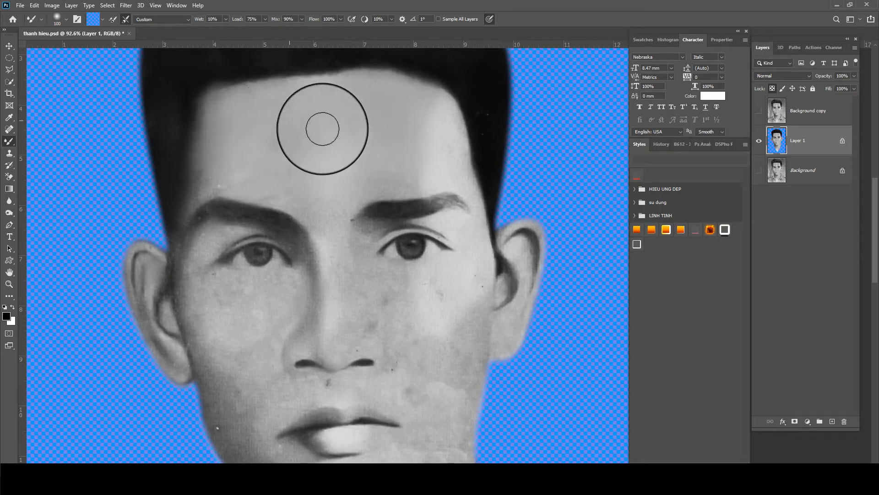
{"action": "left_click_drag", "start_coordinate": [372, 197], "coordinate": [351, 176]}
{"action": "left_click_drag", "start_coordinate": [380, 292], "coordinate": [398, 274]}
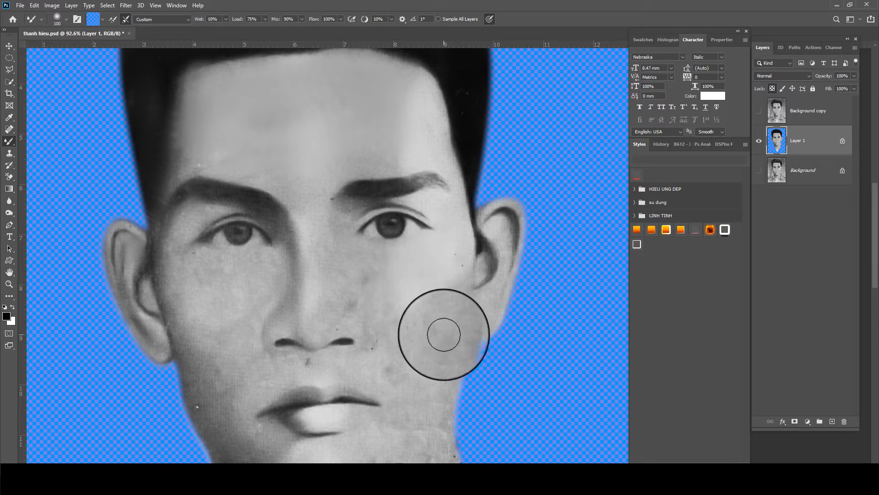
With a smaller brush, blend the shadows and shading on the left of the nose
{"action": "scroll", "coordinate": [430, 323], "scroll_direction": "up", "scroll_amount": 1}
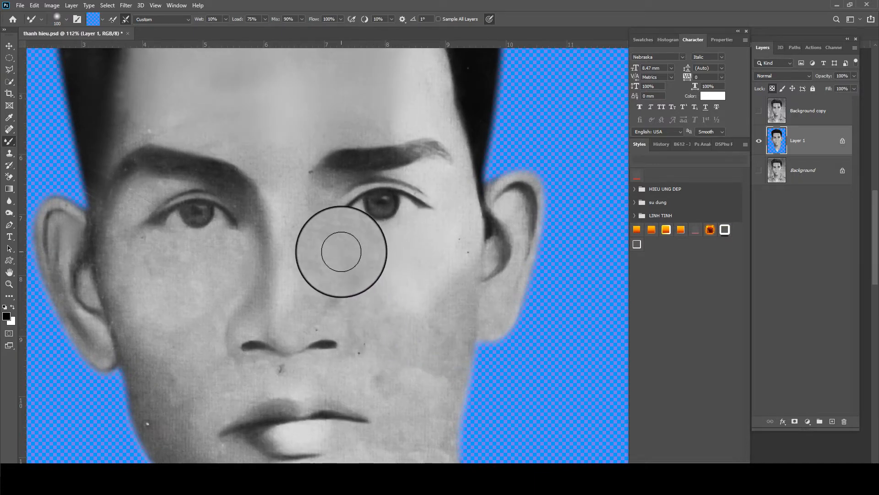
{"action": "key", "text": "["}
{"action": "key", "text": "["}
{"action": "mouse_move", "coordinate": [321, 236]}
{"action": "left_mouse_down"}
{"action": "mouse_move", "coordinate": [332, 292]}
{"action": "mouse_move", "coordinate": [329, 253]}
{"action": "mouse_move", "coordinate": [320, 269]}
{"action": "left_mouse_up"}
{"action": "key", "text": "["}
{"action": "mouse_move", "coordinate": [262, 216]}
{"action": "left_mouse_down"}
{"action": "mouse_move", "coordinate": [236, 285]}
{"action": "mouse_move", "coordinate": [237, 252]}
{"action": "mouse_move", "coordinate": [233, 264]}
{"action": "mouse_move", "coordinate": [249, 233]}
{"action": "mouse_move", "coordinate": [238, 192]}
{"action": "left_mouse_up"}
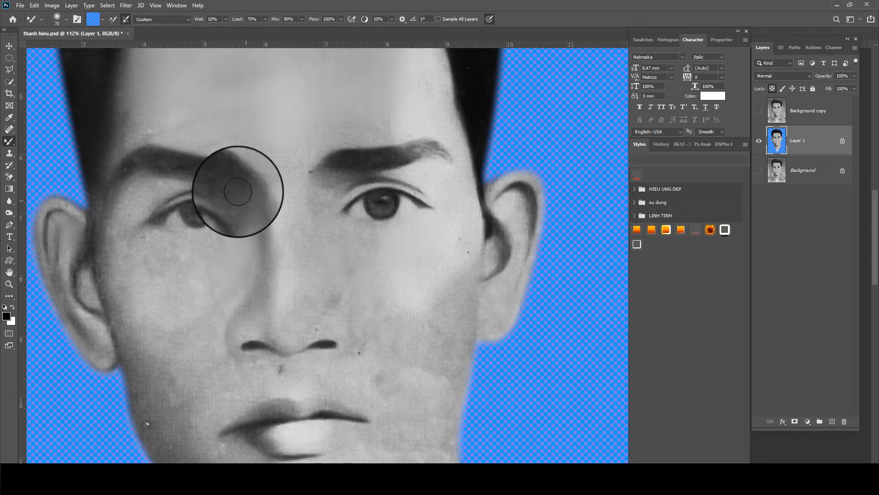
Smooth the temple, the jaw edge and the shading between nose and cheek
{"action": "key", "text": "]"}
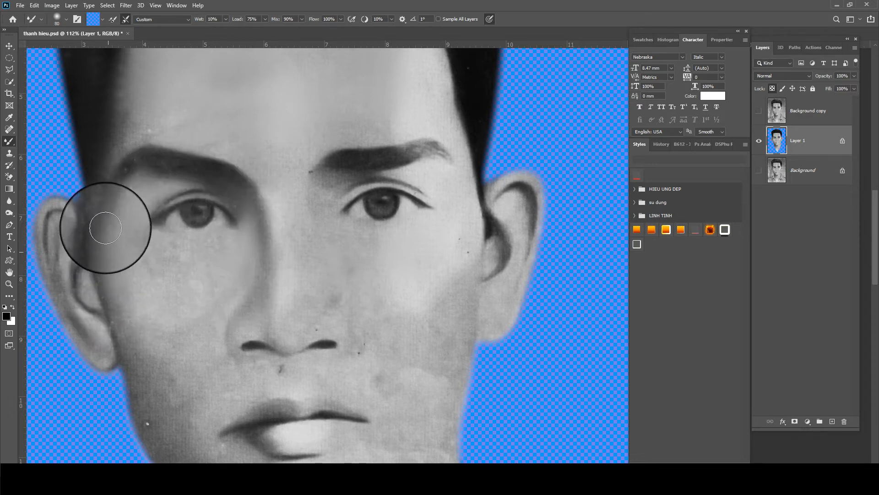
{"action": "scroll", "coordinate": [108, 252], "scroll_direction": "up", "scroll_amount": 3}
{"action": "left_click_drag", "start_coordinate": [98, 204], "coordinate": [96, 183]}
{"action": "scroll", "coordinate": [95, 211], "scroll_direction": "down", "scroll_amount": 3}
{"action": "key", "text": "["}
{"action": "left_click_drag", "start_coordinate": [98, 251], "coordinate": [120, 301]}
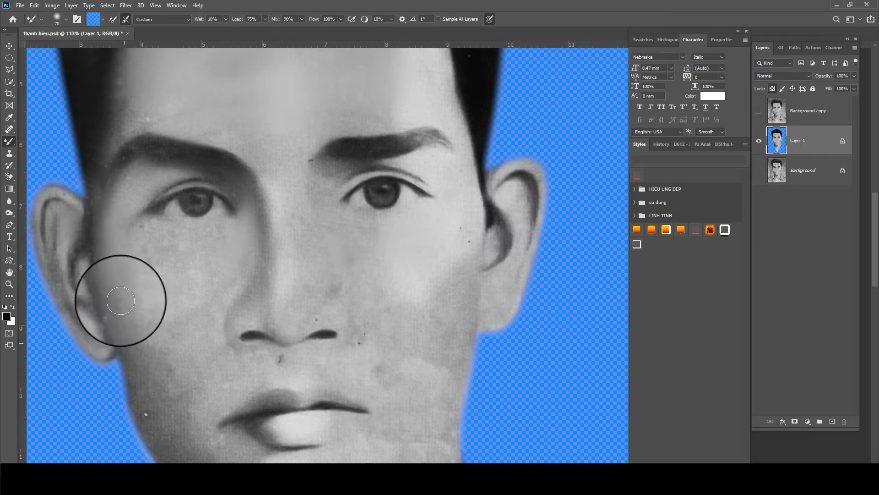
{"action": "key", "text": "]"}
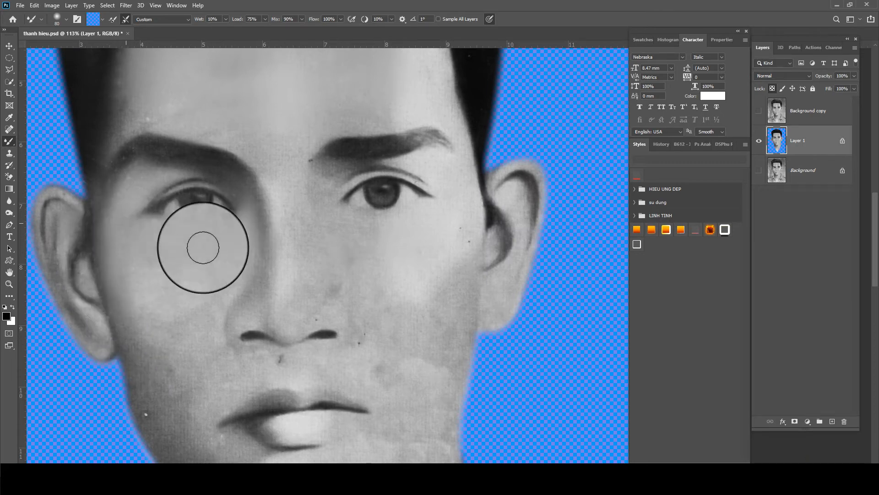
{"action": "key", "text": "]"}
{"action": "key", "text": "]"}
{"action": "mouse_move", "coordinate": [261, 245]}
{"action": "left_mouse_down"}
{"action": "mouse_move", "coordinate": [248, 229]}
{"action": "mouse_move", "coordinate": [176, 302]}
{"action": "mouse_move", "coordinate": [182, 273]}
{"action": "mouse_move", "coordinate": [230, 218]}
{"action": "mouse_move", "coordinate": [219, 199]}
{"action": "mouse_move", "coordinate": [193, 207]}
{"action": "mouse_move", "coordinate": [254, 198]}
{"action": "mouse_move", "coordinate": [178, 213]}
{"action": "mouse_move", "coordinate": [172, 225]}
{"action": "mouse_move", "coordinate": [181, 196]}
{"action": "left_mouse_up"}
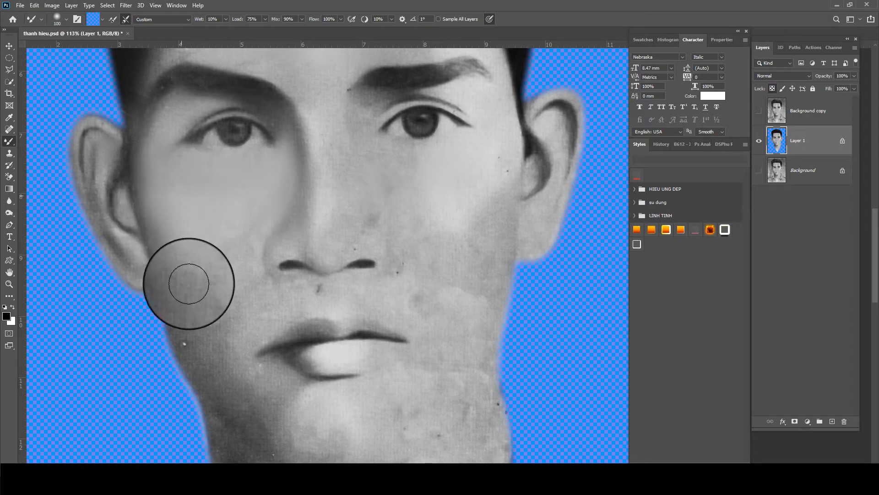
Pan down and smooth the left cheek and left jaw edge
{"action": "left_click_drag", "start_coordinate": [189, 284], "coordinate": [198, 218]}
{"action": "mouse_move", "coordinate": [198, 236]}
{"action": "left_mouse_down"}
{"action": "mouse_move", "coordinate": [233, 208]}
{"action": "mouse_move", "coordinate": [241, 145]}
{"action": "mouse_move", "coordinate": [228, 202]}
{"action": "mouse_move", "coordinate": [226, 154]}
{"action": "left_mouse_up"}
{"action": "mouse_move", "coordinate": [248, 198]}
{"action": "left_mouse_down"}
{"action": "mouse_move", "coordinate": [216, 250]}
{"action": "mouse_move", "coordinate": [234, 237]}
{"action": "mouse_move", "coordinate": [220, 289]}
{"action": "left_mouse_up"}
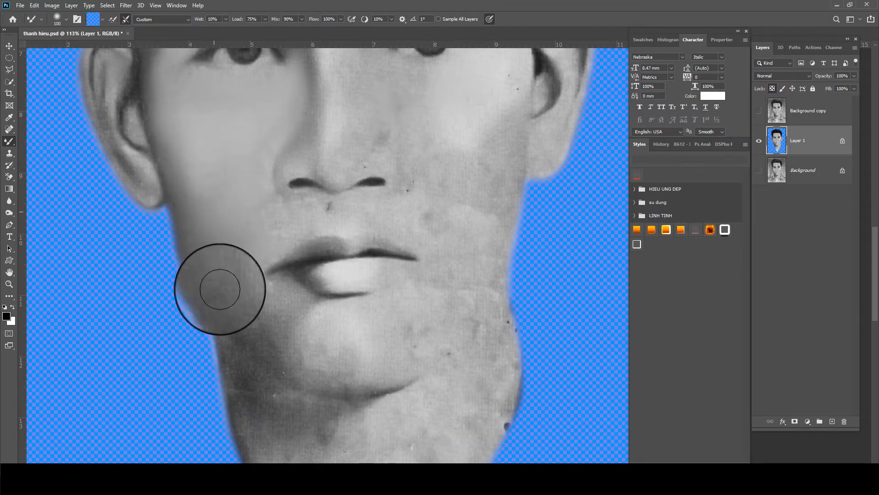
Smooth the upper lip and left cheek, undoing strokes that smeared the nostrils or lip
{"action": "key", "text": "bracketleft"}
{"action": "key", "text": "bracketleft"}
{"action": "mouse_move", "coordinate": [359, 207]}
{"action": "left_mouse_down"}
{"action": "mouse_move", "coordinate": [251, 205]}
{"action": "mouse_move", "coordinate": [273, 205]}
{"action": "mouse_move", "coordinate": [262, 206]}
{"action": "mouse_move", "coordinate": [273, 116]}
{"action": "mouse_move", "coordinate": [254, 209]}
{"action": "mouse_move", "coordinate": [247, 185]}
{"action": "mouse_move", "coordinate": [227, 254]}
{"action": "mouse_move", "coordinate": [236, 280]}
{"action": "mouse_move", "coordinate": [280, 230]}
{"action": "mouse_move", "coordinate": [257, 231]}
{"action": "left_mouse_up"}
{"action": "key", "text": "ctrl+z"}
{"action": "left_click_drag", "start_coordinate": [435, 219], "coordinate": [340, 222]}
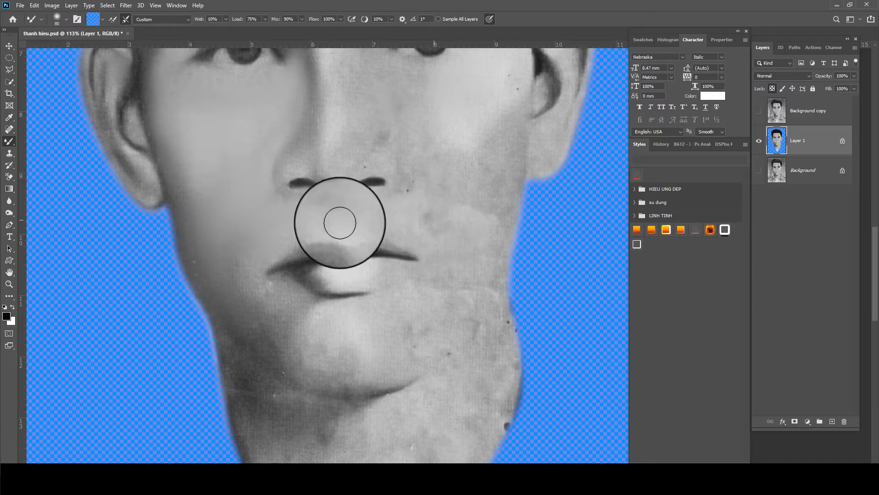
{"action": "key", "text": "ctrl+z"}
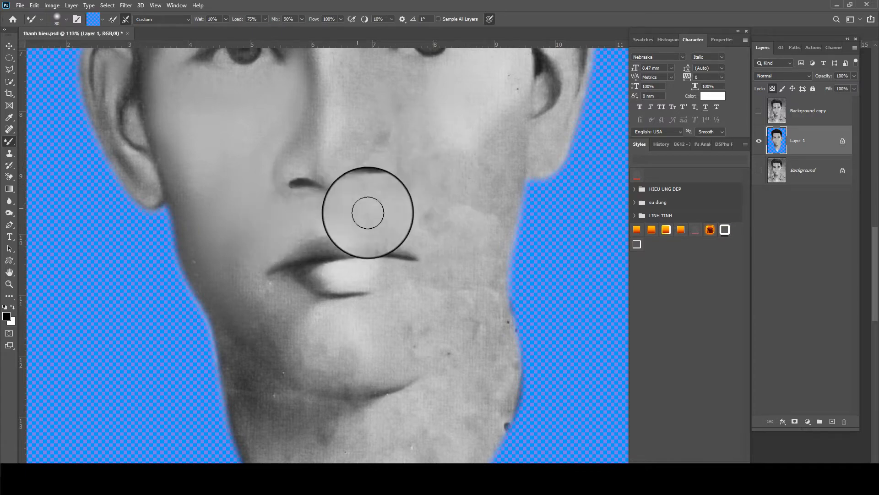
{"action": "key", "text": "ctrl+z"}
Blend the right cheek and the skin to the right of the mouth
{"action": "key", "text": "bracketright"}
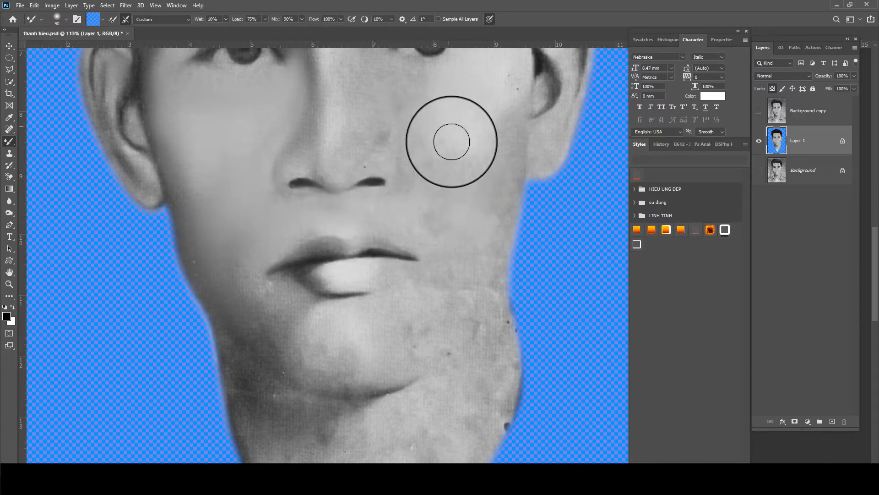
{"action": "left_click_drag", "start_coordinate": [411, 221], "coordinate": [454, 253]}
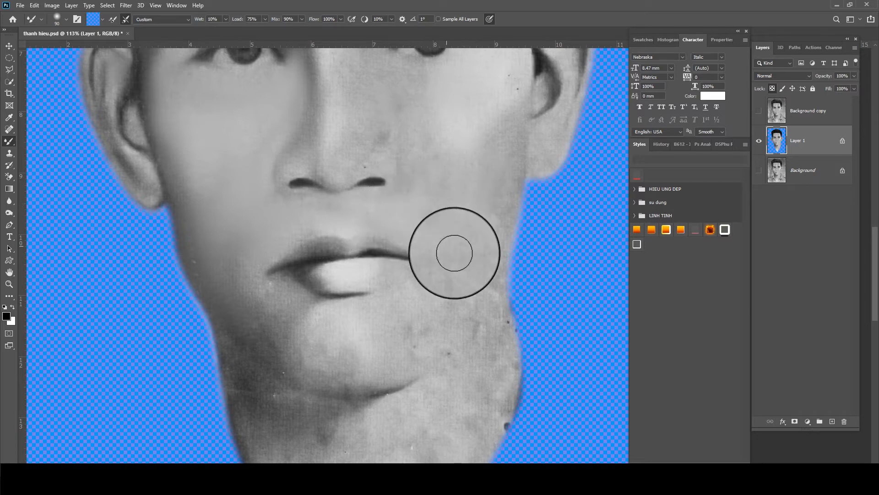
{"action": "mouse_move", "coordinate": [452, 166]}
{"action": "left_mouse_down"}
{"action": "mouse_move", "coordinate": [501, 143]}
{"action": "mouse_move", "coordinate": [510, 104]}
{"action": "left_mouse_up"}
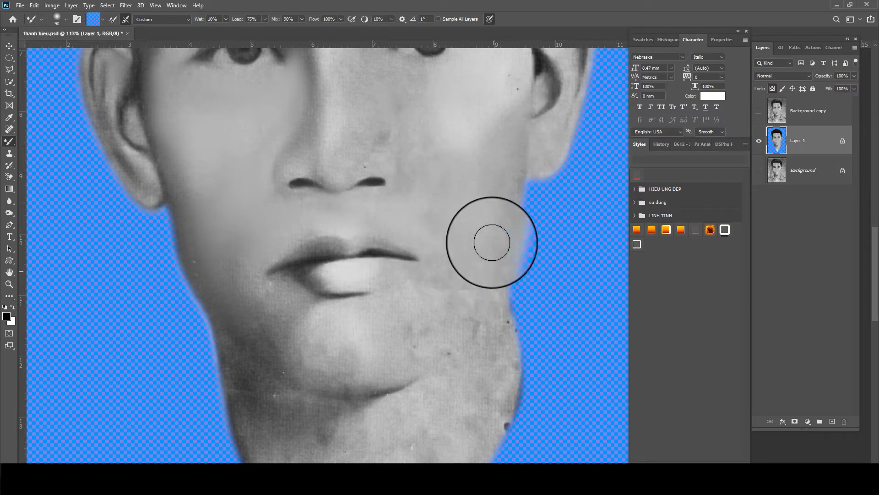
{"action": "key", "text": "bracketleft"}
{"action": "mouse_move", "coordinate": [382, 297]}
{"action": "left_mouse_down"}
{"action": "mouse_move", "coordinate": [455, 265]}
{"action": "mouse_move", "coordinate": [344, 306]}
{"action": "mouse_move", "coordinate": [284, 293]}
{"action": "mouse_move", "coordinate": [236, 266]}
{"action": "mouse_move", "coordinate": [295, 359]}
{"action": "mouse_move", "coordinate": [210, 286]}
{"action": "mouse_move", "coordinate": [251, 331]}
{"action": "mouse_move", "coordinate": [339, 367]}
{"action": "mouse_move", "coordinate": [264, 269]}
{"action": "mouse_move", "coordinate": [244, 277]}
{"action": "left_mouse_up"}
{"action": "key", "text": "bracketright"}
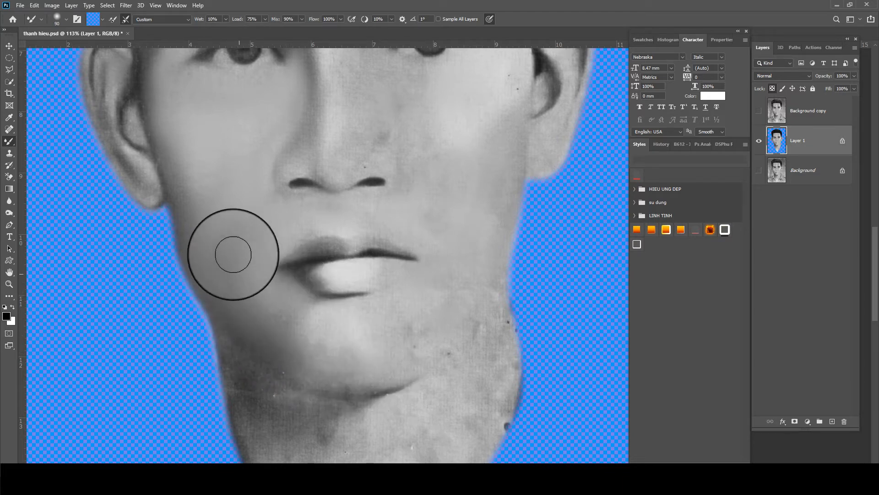
{"action": "scroll", "coordinate": [233, 254], "scroll_direction": "up", "scroll_amount": 2}
{"action": "key", "text": "bracketleft"}
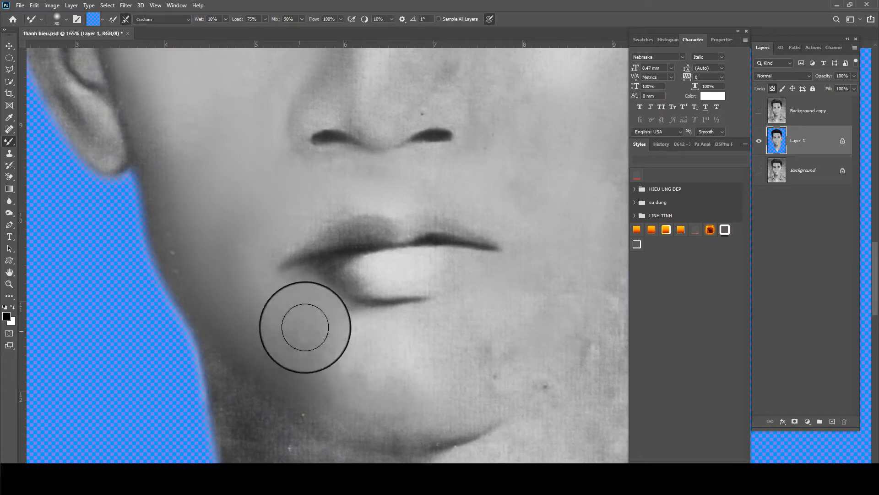
{"action": "scroll", "coordinate": [320, 335], "scroll_direction": "down", "scroll_amount": 3}
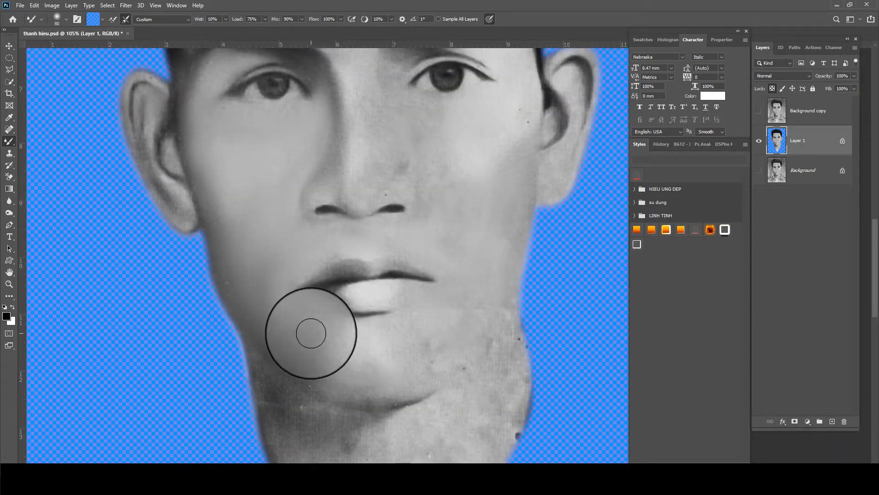
{"action": "scroll", "coordinate": [377, 320], "scroll_direction": "down", "scroll_amount": 1}
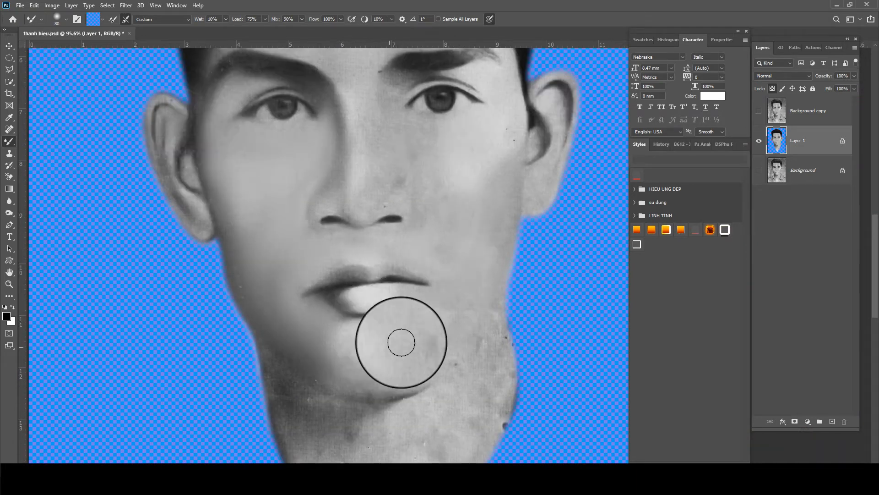
{"action": "scroll", "coordinate": [324, 321], "scroll_direction": "up", "scroll_amount": 1}
{"action": "scroll", "coordinate": [327, 321], "scroll_direction": "up", "scroll_amount": 2}
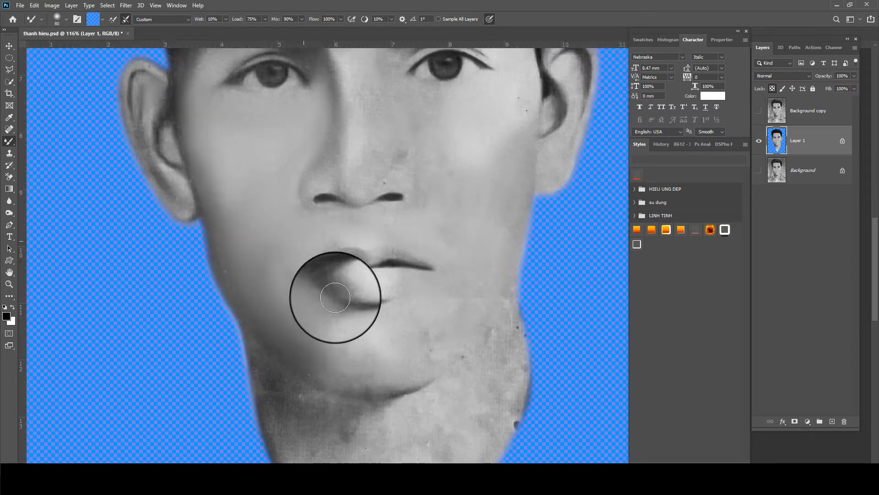
Smooth the chin and right cheek, undoing the stroke on the nose's left side
{"action": "mouse_move", "coordinate": [364, 354]}
{"action": "left_mouse_down"}
{"action": "mouse_move", "coordinate": [298, 318]}
{"action": "mouse_move", "coordinate": [293, 374]}
{"action": "mouse_move", "coordinate": [393, 397]}
{"action": "mouse_move", "coordinate": [455, 379]}
{"action": "mouse_move", "coordinate": [486, 336]}
{"action": "mouse_move", "coordinate": [433, 368]}
{"action": "mouse_move", "coordinate": [464, 320]}
{"action": "mouse_move", "coordinate": [390, 358]}
{"action": "mouse_move", "coordinate": [322, 327]}
{"action": "mouse_move", "coordinate": [413, 333]}
{"action": "left_mouse_up"}
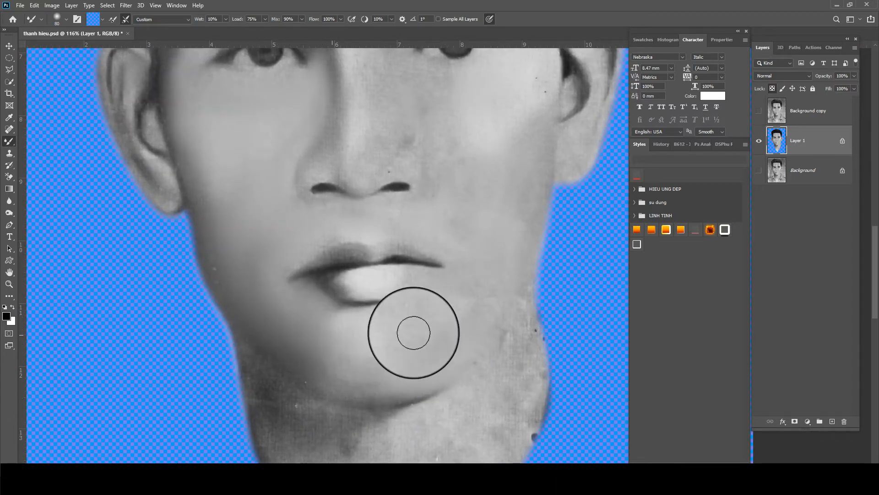
{"action": "mouse_move", "coordinate": [510, 208]}
{"action": "left_mouse_down"}
{"action": "mouse_move", "coordinate": [518, 226]}
{"action": "mouse_move", "coordinate": [473, 282]}
{"action": "mouse_move", "coordinate": [459, 320]}
{"action": "mouse_move", "coordinate": [485, 285]}
{"action": "mouse_move", "coordinate": [370, 331]}
{"action": "mouse_move", "coordinate": [439, 338]}
{"action": "mouse_move", "coordinate": [474, 326]}
{"action": "mouse_move", "coordinate": [350, 360]}
{"action": "mouse_move", "coordinate": [389, 352]}
{"action": "left_mouse_up"}
{"action": "key", "text": "space"}
{"action": "left_click_drag", "start_coordinate": [377, 331], "coordinate": [353, 429]}
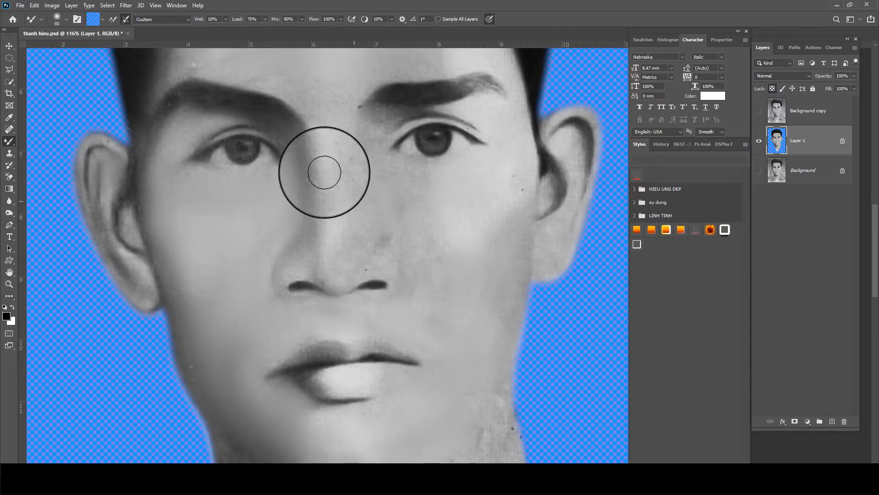
{"action": "mouse_move", "coordinate": [323, 173]}
{"action": "left_mouse_down"}
{"action": "mouse_move", "coordinate": [316, 145]}
{"action": "mouse_move", "coordinate": [308, 252]}
{"action": "left_mouse_up"}
{"action": "key", "text": "ctrl+z"}
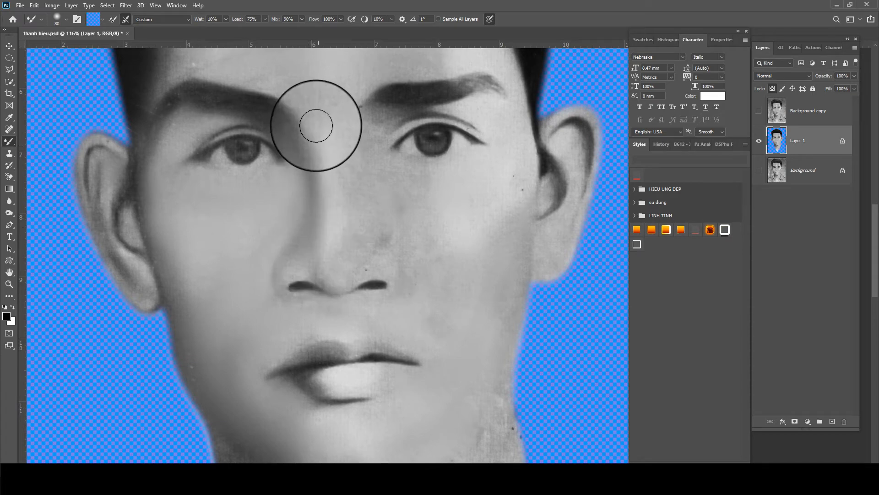
Blend the nose bridge and tip, then the right cheek under the eye
{"action": "mouse_move", "coordinate": [351, 162]}
{"action": "left_mouse_down"}
{"action": "mouse_move", "coordinate": [345, 264]}
{"action": "mouse_move", "coordinate": [322, 239]}
{"action": "mouse_move", "coordinate": [326, 272]}
{"action": "mouse_move", "coordinate": [329, 214]}
{"action": "left_mouse_up"}
{"action": "scroll", "coordinate": [351, 196], "scroll_direction": "up", "scroll_amount": 1}
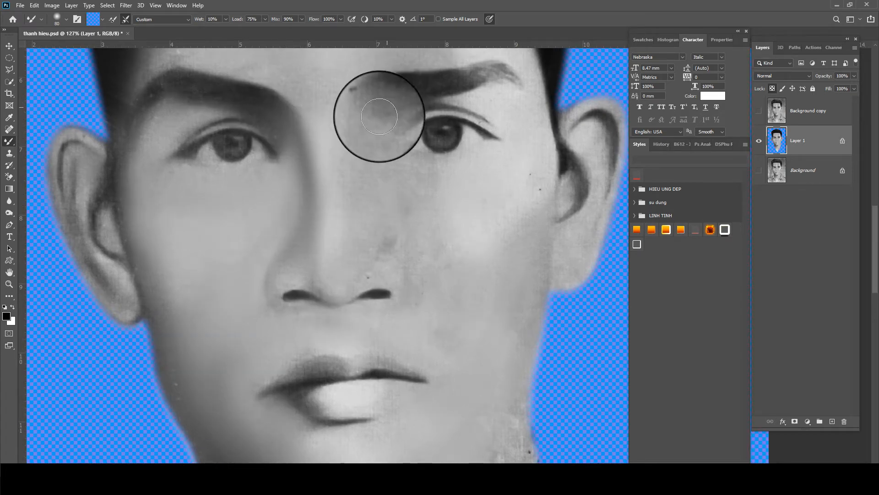
{"action": "mouse_move", "coordinate": [422, 266]}
{"action": "left_mouse_down"}
{"action": "mouse_move", "coordinate": [442, 292]}
{"action": "mouse_move", "coordinate": [411, 167]}
{"action": "mouse_move", "coordinate": [447, 175]}
{"action": "mouse_move", "coordinate": [407, 166]}
{"action": "mouse_move", "coordinate": [468, 207]}
{"action": "mouse_move", "coordinate": [438, 227]}
{"action": "mouse_move", "coordinate": [498, 239]}
{"action": "mouse_move", "coordinate": [465, 206]}
{"action": "mouse_move", "coordinate": [449, 246]}
{"action": "mouse_move", "coordinate": [493, 191]}
{"action": "mouse_move", "coordinate": [518, 219]}
{"action": "mouse_move", "coordinate": [539, 192]}
{"action": "mouse_move", "coordinate": [538, 144]}
{"action": "mouse_move", "coordinate": [537, 246]}
{"action": "mouse_move", "coordinate": [507, 231]}
{"action": "left_mouse_up"}
{"action": "scroll", "coordinate": [491, 232], "scroll_direction": "up", "scroll_amount": 5}
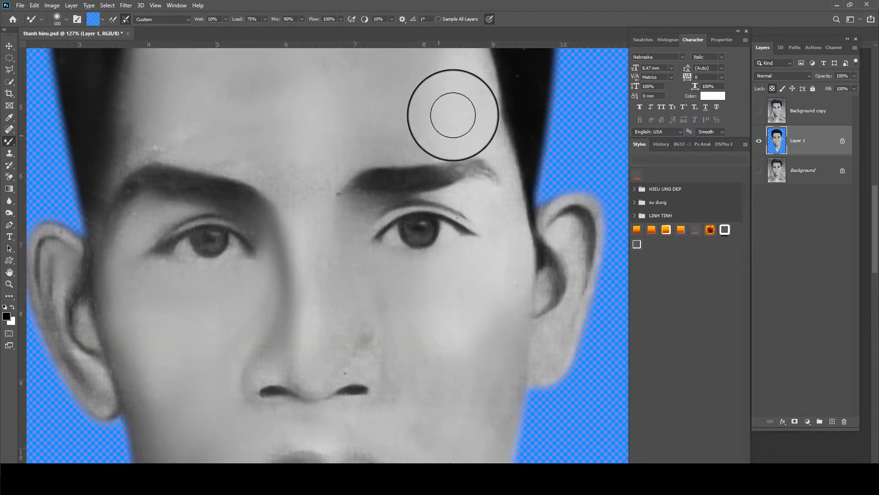
{"action": "scroll", "coordinate": [452, 115], "scroll_direction": "up", "scroll_amount": 4}
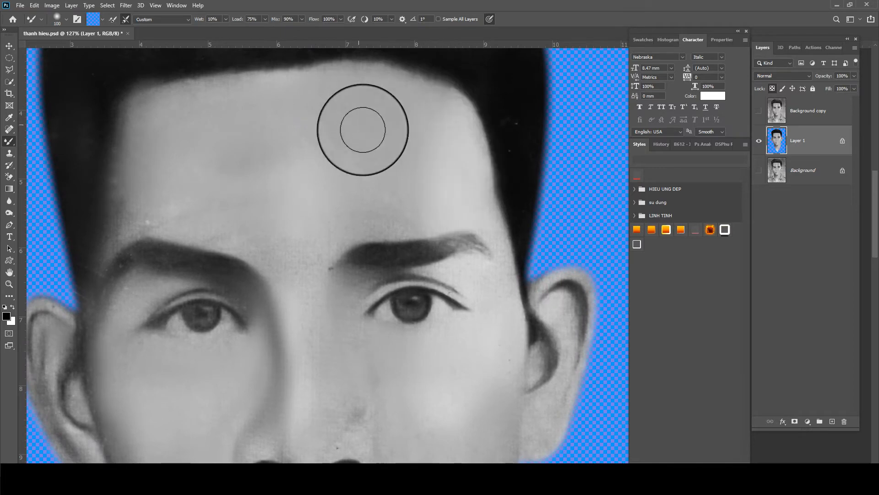
{"action": "scroll", "coordinate": [363, 130], "scroll_direction": "down", "scroll_amount": 5}
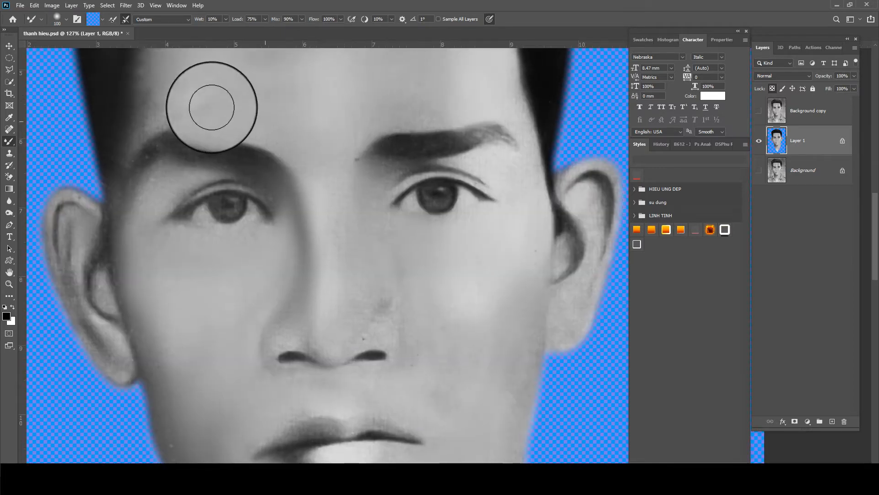
{"action": "scroll", "coordinate": [229, 147], "scroll_direction": "down", "scroll_amount": 3}
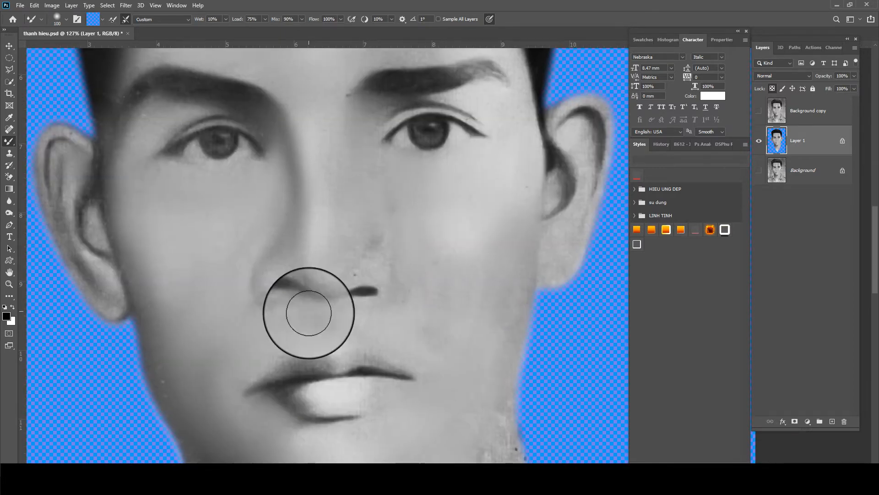
{"action": "scroll", "coordinate": [304, 308], "scroll_direction": "up", "scroll_amount": 3}
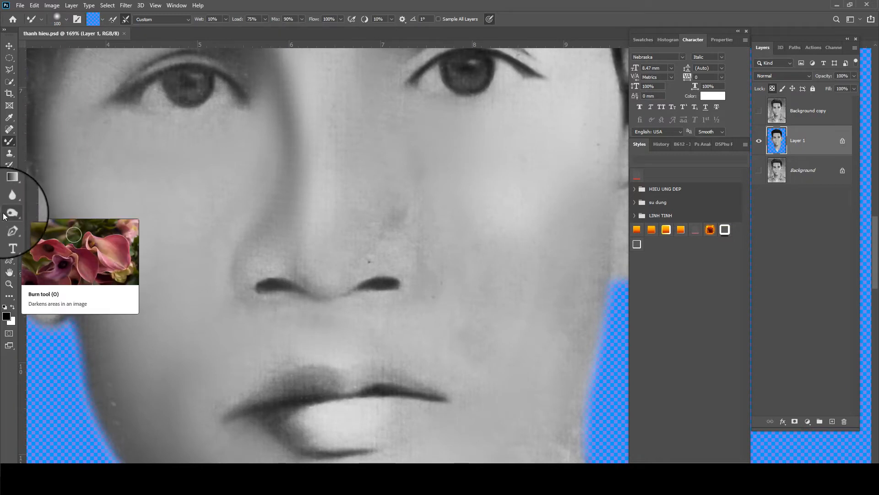
Switch to the Burn tool at 20% exposure and darken the right nostril
{"action": "mouse_move", "coordinate": [10, 213]}
{"action": "left_mouse_down"}
{"action": "mouse_move", "coordinate": [49, 215]}
{"action": "mouse_move", "coordinate": [52, 224]}
{"action": "left_mouse_up"}
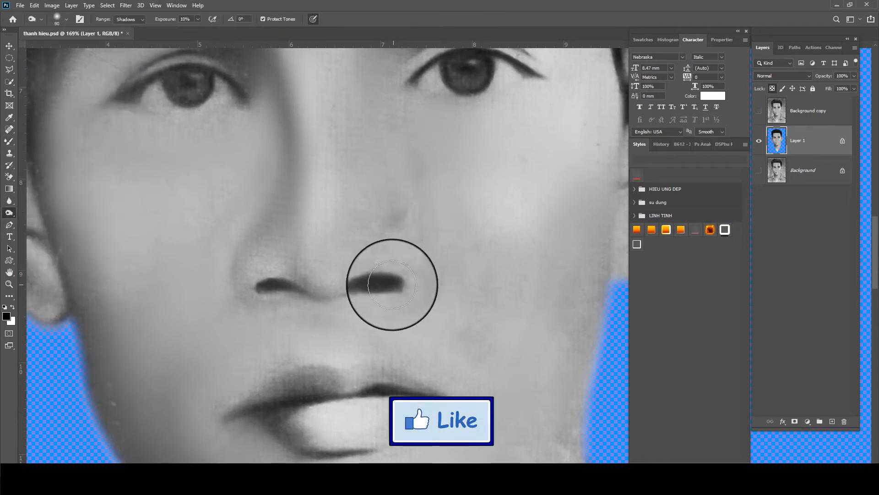
{"action": "key", "text": "["}
{"action": "left_click_drag", "start_coordinate": [400, 284], "coordinate": [348, 288]}
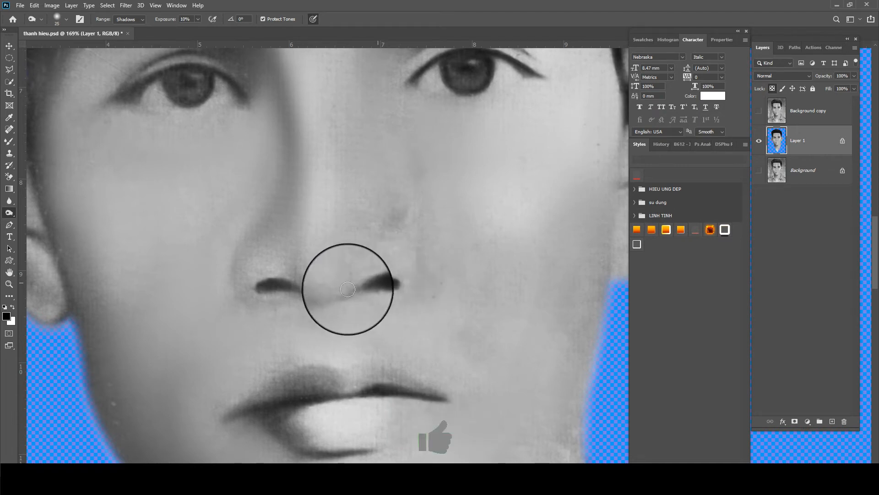
{"action": "key", "text": "["}
{"action": "key", "text": "2"}
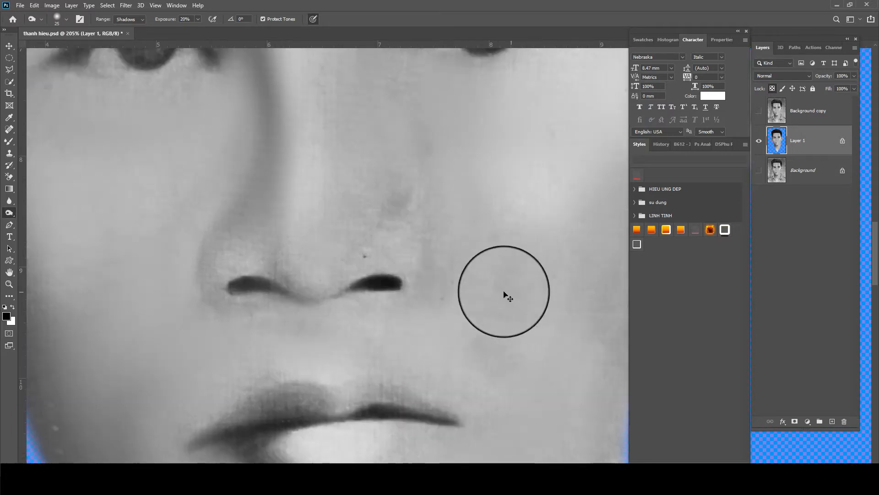
{"action": "scroll", "coordinate": [411, 285], "scroll_direction": "up", "scroll_amount": 3}
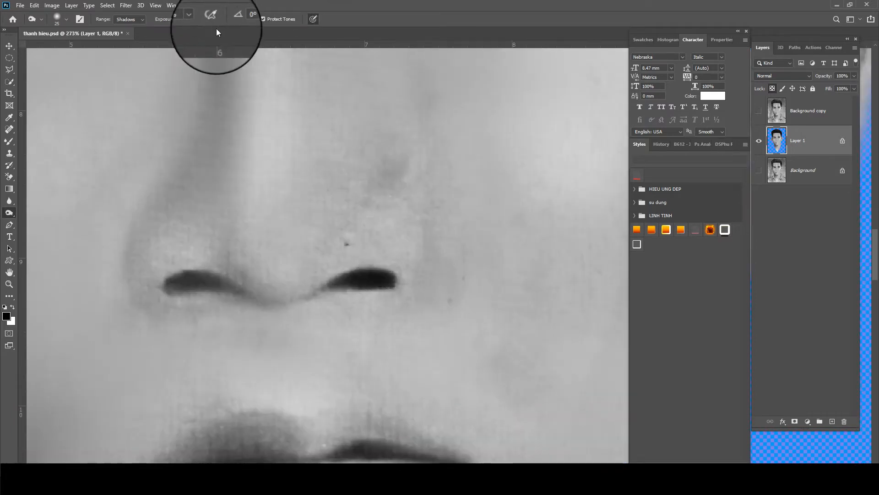
Set the range to Midtones and soften the left nostril wing with a size-15 brush
{"action": "key", "text": "bracketleft"}
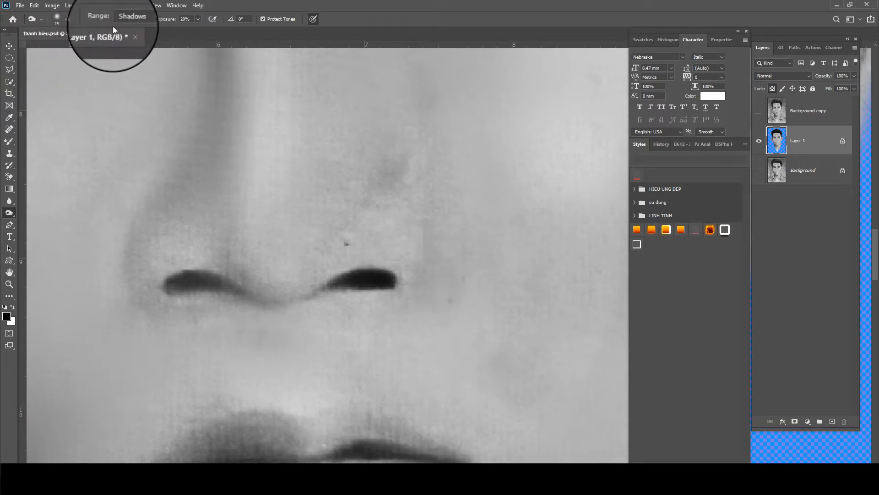
{"action": "left_click", "coordinate": [125, 33]}
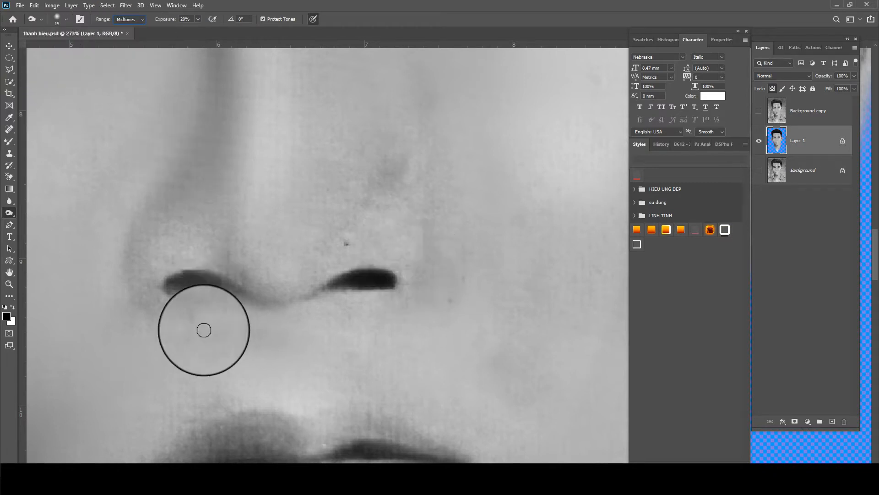
{"action": "left_click_drag", "start_coordinate": [204, 328], "coordinate": [201, 279]}
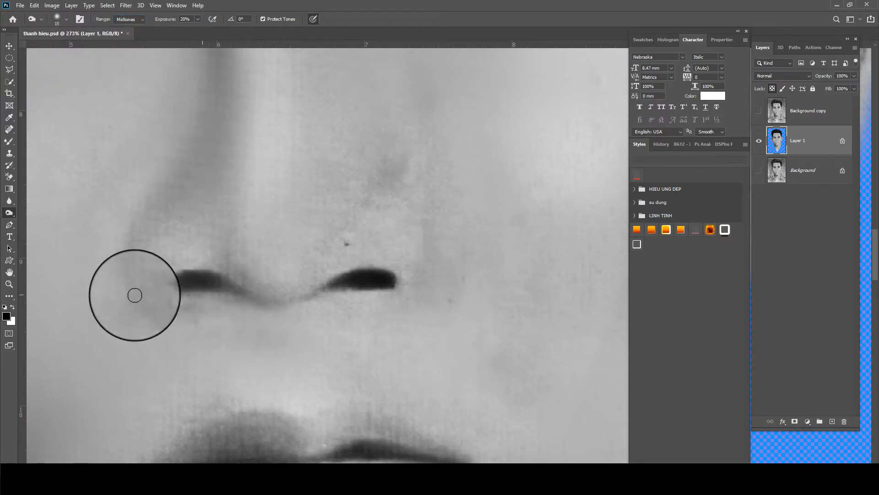
{"action": "scroll", "coordinate": [137, 225], "scroll_direction": "down", "scroll_amount": 2}
{"action": "scroll", "coordinate": [153, 203], "scroll_direction": "down", "scroll_amount": 1}
{"action": "key", "text": "bracketright"}
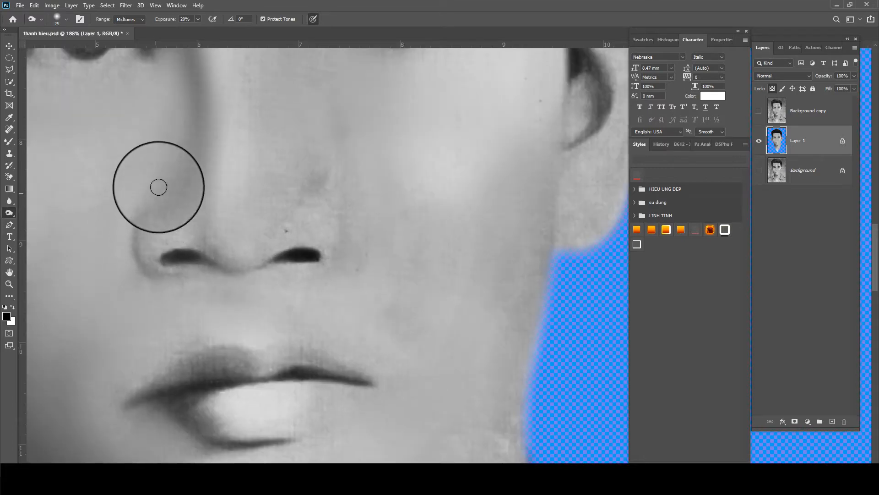
{"action": "key", "text": "bracketleft"}
{"action": "key", "text": "bracketleft"}
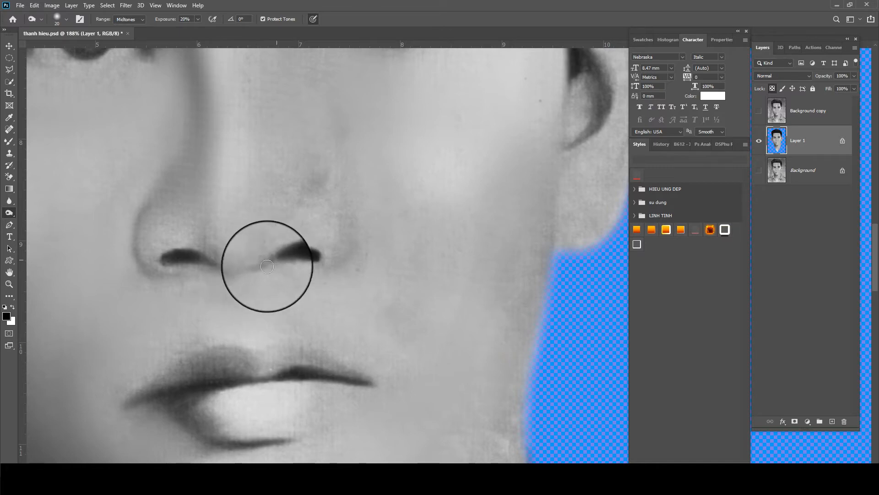
{"action": "scroll", "coordinate": [346, 195], "scroll_direction": "down", "scroll_amount": 4}
{"action": "key", "text": "bracketright"}
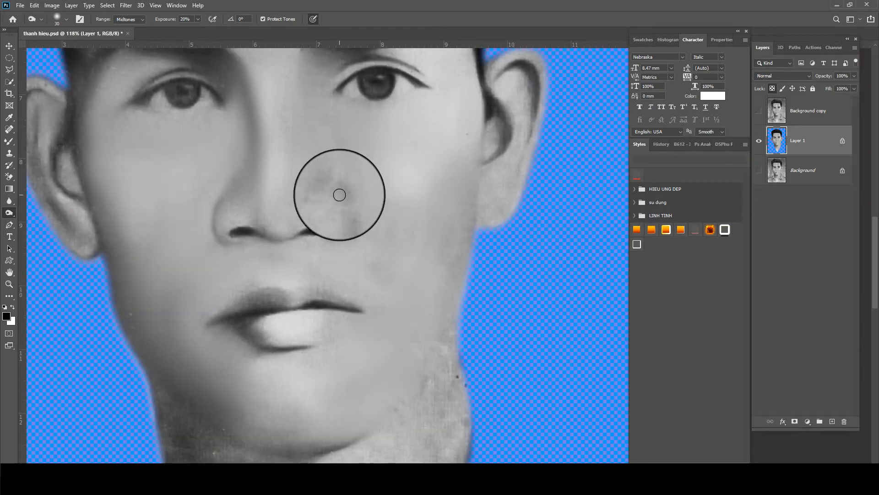
{"action": "scroll", "coordinate": [335, 185], "scroll_direction": "down", "scroll_amount": 1}
Darken the shading along the jaw with a size-45 burn brush
{"action": "left_click_drag", "start_coordinate": [334, 165], "coordinate": [325, 228]}
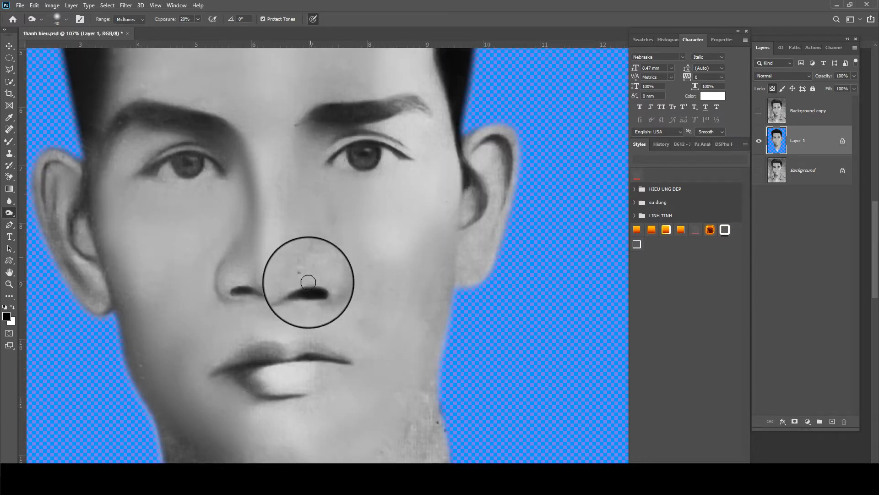
{"action": "mouse_move", "coordinate": [273, 360]}
{"action": "left_mouse_down"}
{"action": "mouse_move", "coordinate": [282, 320]}
{"action": "mouse_move", "coordinate": [352, 310]}
{"action": "mouse_move", "coordinate": [318, 320]}
{"action": "mouse_move", "coordinate": [310, 307]}
{"action": "mouse_move", "coordinate": [286, 311]}
{"action": "mouse_move", "coordinate": [346, 317]}
{"action": "mouse_move", "coordinate": [337, 338]}
{"action": "mouse_move", "coordinate": [257, 348]}
{"action": "mouse_move", "coordinate": [340, 337]}
{"action": "mouse_move", "coordinate": [349, 213]}
{"action": "left_mouse_up"}
{"action": "key", "text": "bracketright"}
{"action": "mouse_move", "coordinate": [238, 352]}
{"action": "left_mouse_down"}
{"action": "mouse_move", "coordinate": [246, 311]}
{"action": "mouse_move", "coordinate": [287, 333]}
{"action": "mouse_move", "coordinate": [213, 276]}
{"action": "mouse_move", "coordinate": [281, 329]}
{"action": "mouse_move", "coordinate": [361, 338]}
{"action": "mouse_move", "coordinate": [462, 270]}
{"action": "mouse_move", "coordinate": [481, 232]}
{"action": "mouse_move", "coordinate": [451, 284]}
{"action": "mouse_move", "coordinate": [432, 299]}
{"action": "mouse_move", "coordinate": [481, 227]}
{"action": "mouse_move", "coordinate": [401, 328]}
{"action": "left_mouse_up"}
{"action": "scroll", "coordinate": [401, 328], "scroll_direction": "down", "scroll_amount": 5}
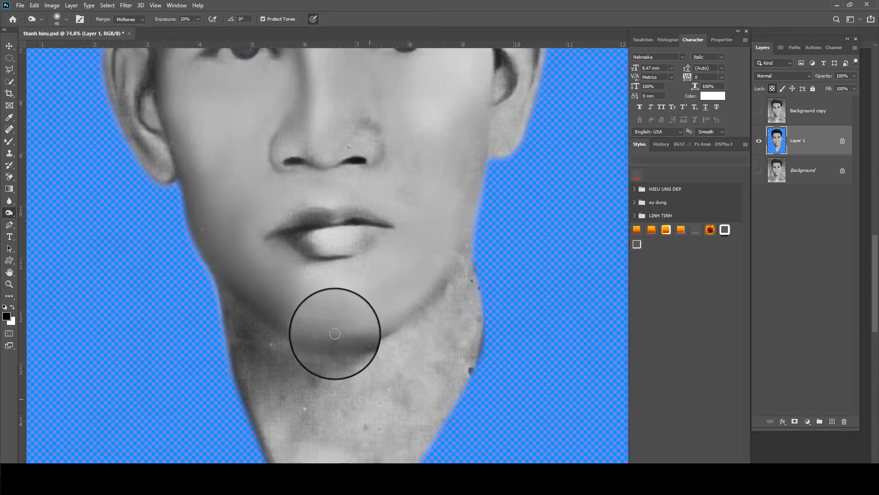
{"action": "scroll", "coordinate": [323, 334], "scroll_direction": "up", "scroll_amount": 2}
{"action": "scroll", "coordinate": [342, 189], "scroll_direction": "up", "scroll_amount": 3}
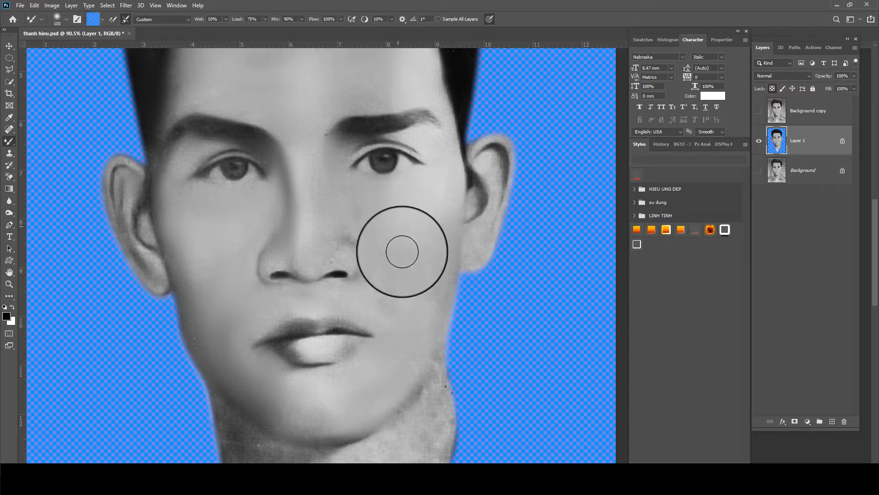
Blend the right cheek shading with the Mixer Brush, then shrink it to 80
{"action": "mouse_move", "coordinate": [402, 251]}
{"action": "left_mouse_down"}
{"action": "mouse_move", "coordinate": [378, 310]}
{"action": "mouse_move", "coordinate": [389, 287]}
{"action": "mouse_move", "coordinate": [352, 237]}
{"action": "left_mouse_up"}
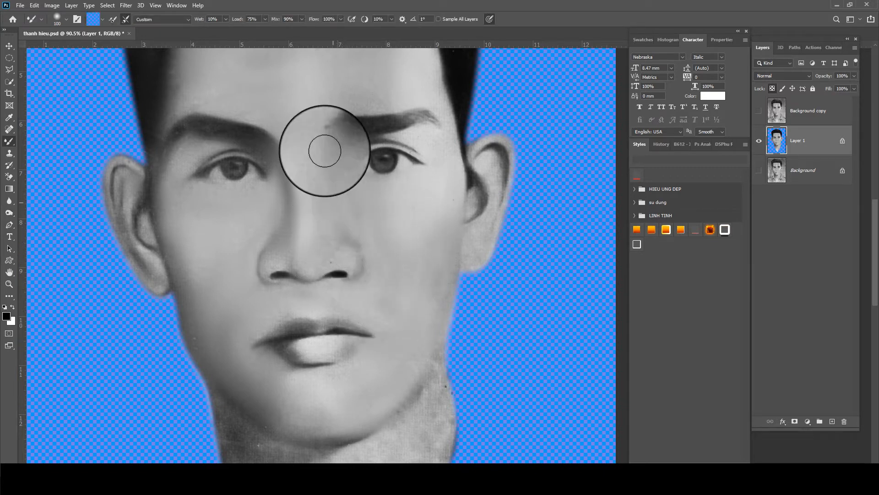
{"action": "scroll", "coordinate": [456, 230], "scroll_direction": "up", "scroll_amount": 3}
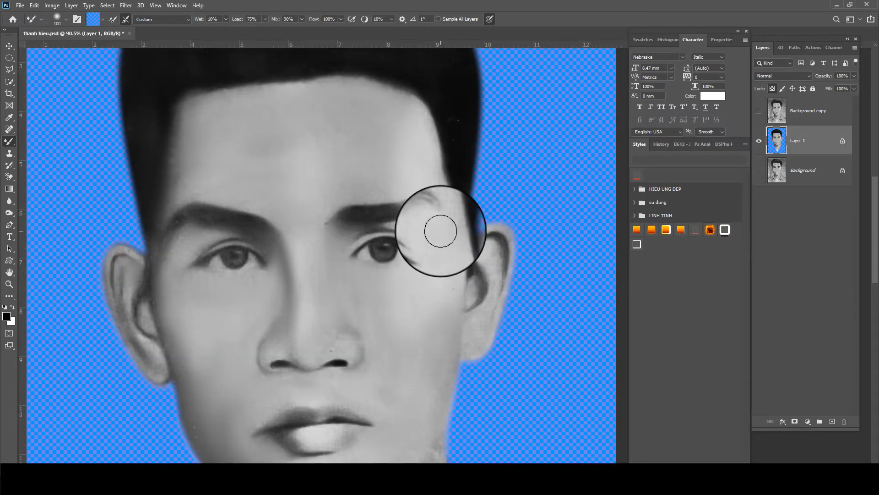
{"action": "key", "text": "bracketleft"}
{"action": "key", "text": "bracketleft"}
{"action": "key", "text": "bracketleft"}
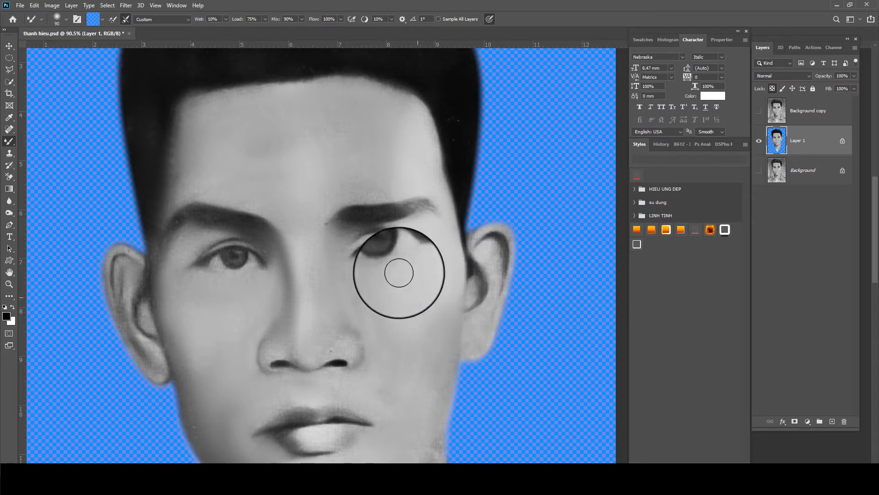
Lasso a selection around the right temple beside the eye
{"action": "scroll", "coordinate": [432, 314], "scroll_direction": "down", "scroll_amount": 1}
{"action": "key", "text": "l"}
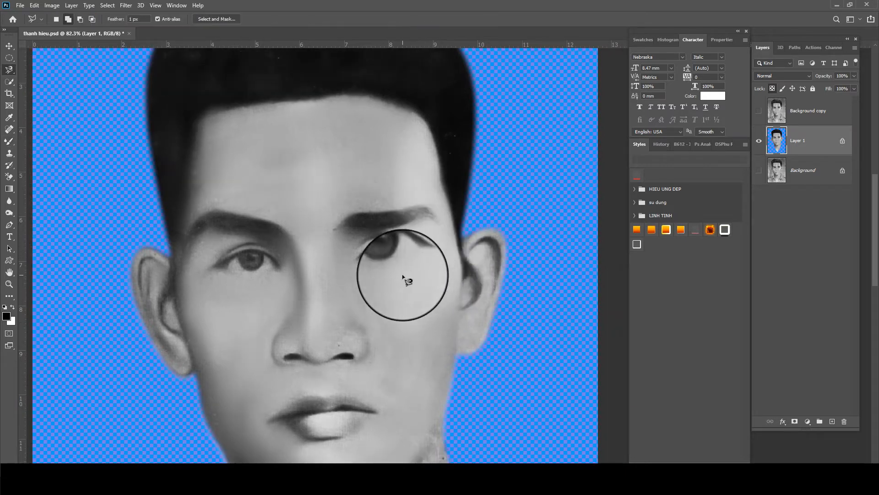
{"action": "mouse_move", "coordinate": [428, 314]}
{"action": "left_mouse_down"}
{"action": "mouse_move", "coordinate": [456, 183]}
{"action": "mouse_move", "coordinate": [403, 167]}
{"action": "mouse_move", "coordinate": [393, 206]}
{"action": "mouse_move", "coordinate": [403, 291]}
{"action": "left_mouse_up"}
Darken the selection with Curves, setting input 153 to output 131
{"action": "left_click", "coordinate": [52, 5]}
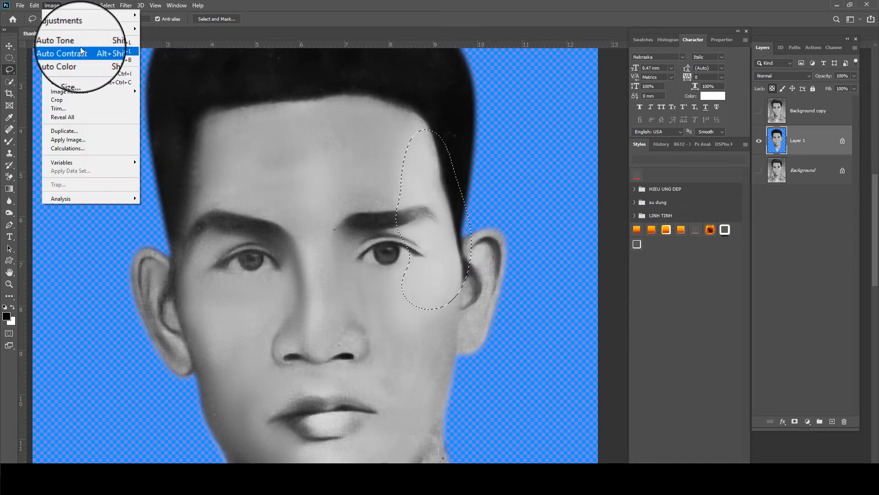
{"action": "mouse_move", "coordinate": [94, 24]}
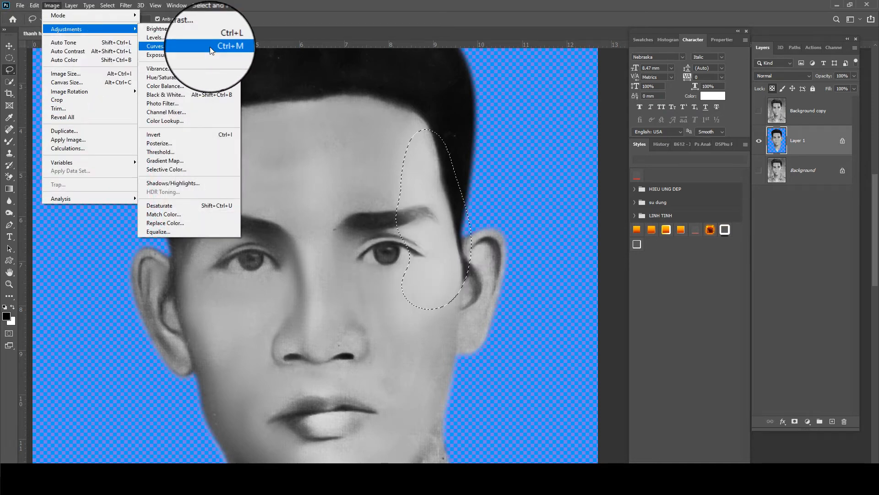
{"action": "left_click", "coordinate": [204, 44]}
{"action": "left_click", "coordinate": [669, 162]}
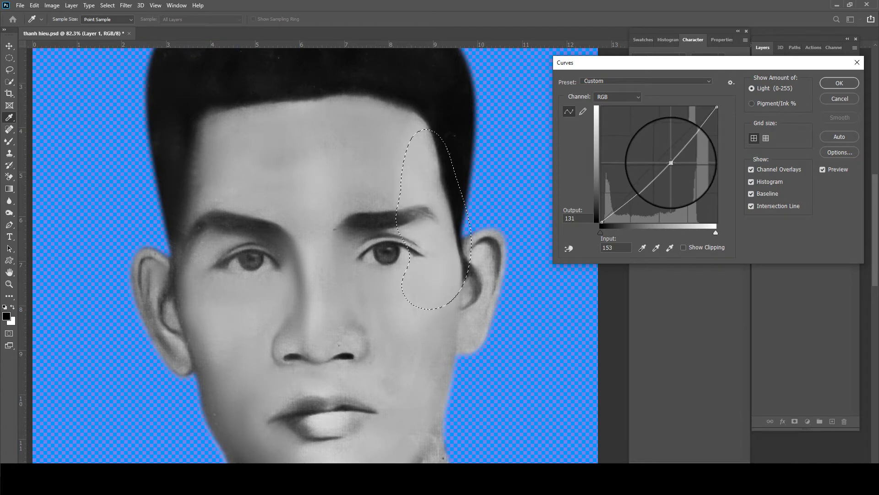
{"action": "key", "text": "Return"}
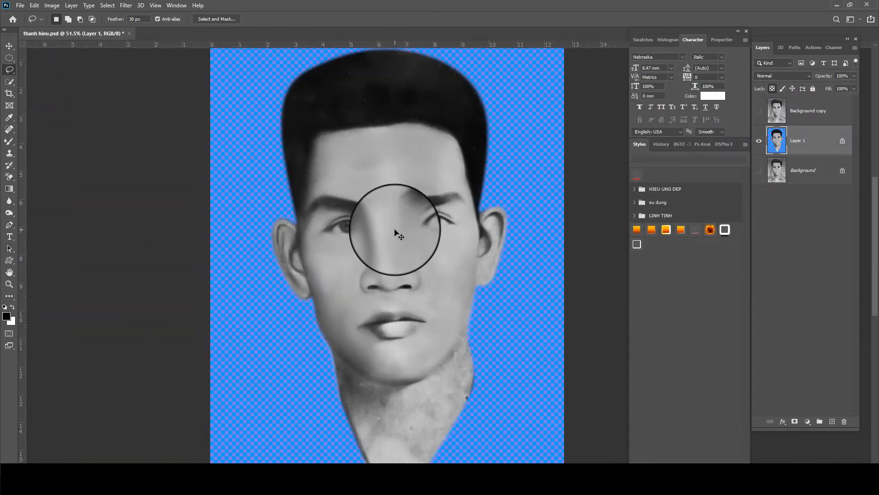
With a size-45 Mixer Brush, smooth the skin beside the left eye and the eyebrows
{"action": "scroll", "coordinate": [399, 232], "scroll_direction": "up", "scroll_amount": 2}
{"action": "scroll", "coordinate": [338, 224], "scroll_direction": "up", "scroll_amount": 5}
{"action": "scroll", "coordinate": [329, 221], "scroll_direction": "down", "scroll_amount": 1}
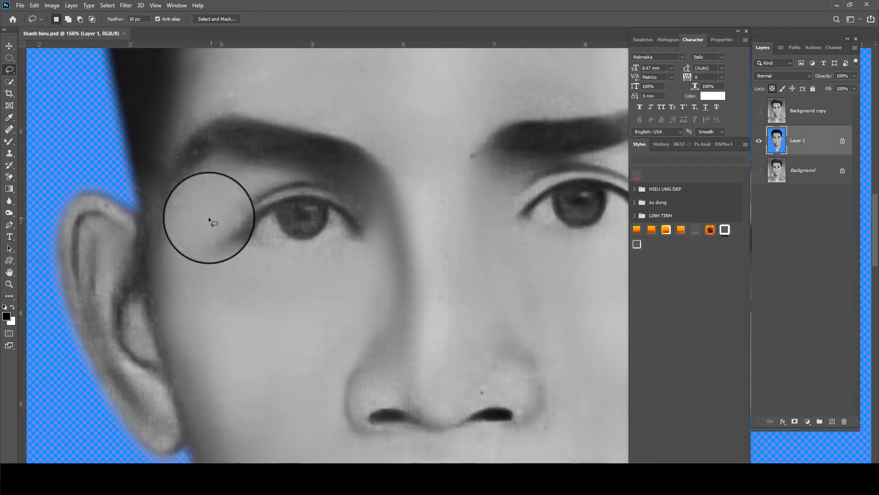
{"action": "key", "text": "b"}
{"action": "key", "text": "bracketleft"}
{"action": "key", "text": "bracketleft"}
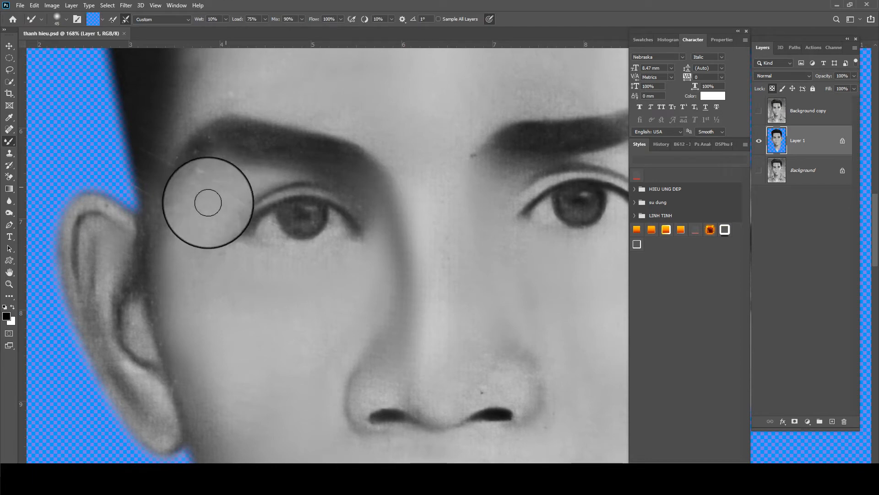
{"action": "mouse_move", "coordinate": [208, 202]}
{"action": "left_mouse_down"}
{"action": "mouse_move", "coordinate": [297, 168]}
{"action": "mouse_move", "coordinate": [237, 162]}
{"action": "mouse_move", "coordinate": [221, 182]}
{"action": "mouse_move", "coordinate": [238, 191]}
{"action": "mouse_move", "coordinate": [230, 197]}
{"action": "mouse_move", "coordinate": [194, 178]}
{"action": "mouse_move", "coordinate": [192, 140]}
{"action": "mouse_move", "coordinate": [173, 150]}
{"action": "mouse_move", "coordinate": [248, 214]}
{"action": "mouse_move", "coordinate": [228, 221]}
{"action": "mouse_move", "coordinate": [323, 178]}
{"action": "mouse_move", "coordinate": [368, 210]}
{"action": "mouse_move", "coordinate": [305, 162]}
{"action": "mouse_move", "coordinate": [237, 174]}
{"action": "mouse_move", "coordinate": [324, 157]}
{"action": "mouse_move", "coordinate": [263, 141]}
{"action": "mouse_move", "coordinate": [202, 157]}
{"action": "mouse_move", "coordinate": [309, 155]}
{"action": "mouse_move", "coordinate": [242, 157]}
{"action": "mouse_move", "coordinate": [347, 179]}
{"action": "left_mouse_up"}
{"action": "mouse_move", "coordinate": [466, 166]}
{"action": "left_mouse_down"}
{"action": "mouse_move", "coordinate": [546, 148]}
{"action": "mouse_move", "coordinate": [422, 165]}
{"action": "mouse_move", "coordinate": [424, 174]}
{"action": "mouse_move", "coordinate": [516, 168]}
{"action": "mouse_move", "coordinate": [514, 153]}
{"action": "mouse_move", "coordinate": [513, 169]}
{"action": "mouse_move", "coordinate": [551, 163]}
{"action": "mouse_move", "coordinate": [428, 187]}
{"action": "mouse_move", "coordinate": [461, 174]}
{"action": "mouse_move", "coordinate": [454, 170]}
{"action": "mouse_move", "coordinate": [484, 172]}
{"action": "mouse_move", "coordinate": [409, 144]}
{"action": "mouse_move", "coordinate": [374, 146]}
{"action": "left_mouse_up"}
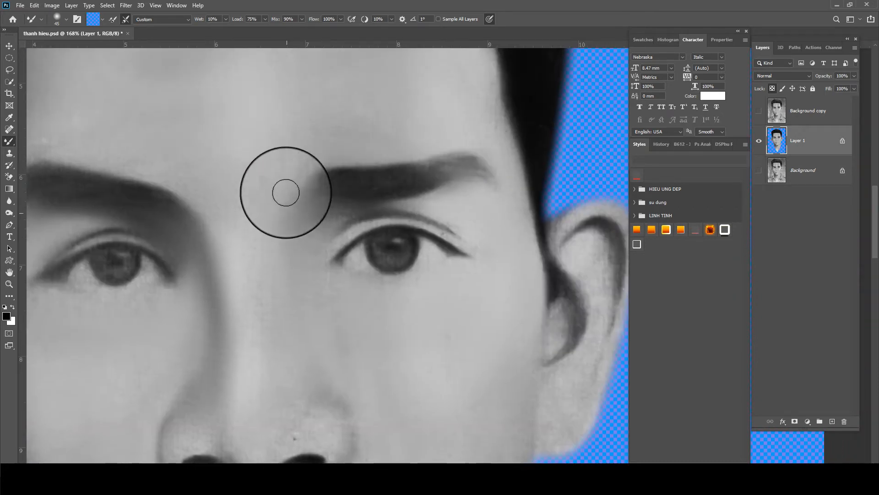
Move down to the nose and smooth the upper lip texture
{"action": "left_click_drag", "start_coordinate": [352, 238], "coordinate": [360, 209]}
{"action": "left_click_drag", "start_coordinate": [307, 372], "coordinate": [343, 269]}
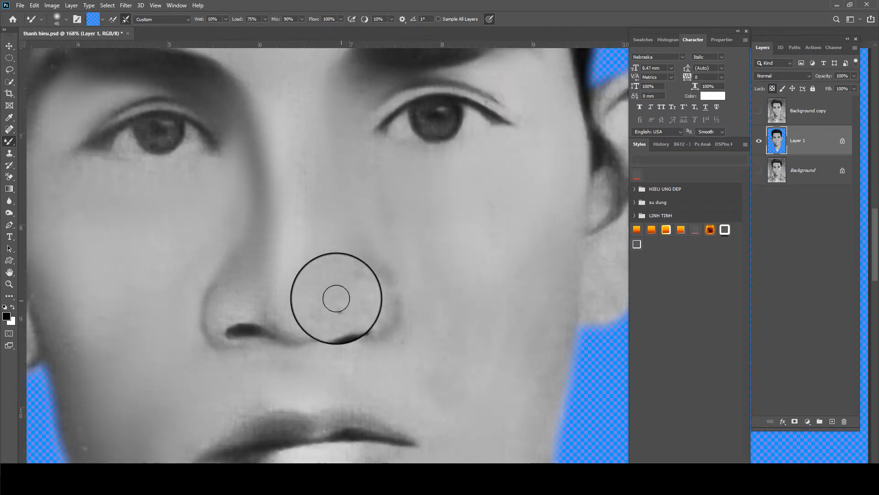
{"action": "left_click_drag", "start_coordinate": [327, 313], "coordinate": [359, 245]}
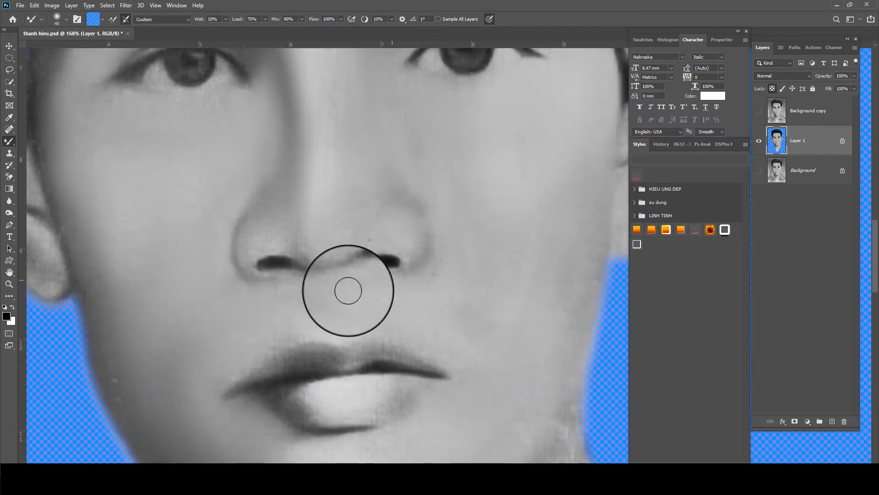
{"action": "mouse_move", "coordinate": [279, 359]}
{"action": "left_mouse_down"}
{"action": "mouse_move", "coordinate": [390, 356]}
{"action": "mouse_move", "coordinate": [255, 375]}
{"action": "left_mouse_up"}
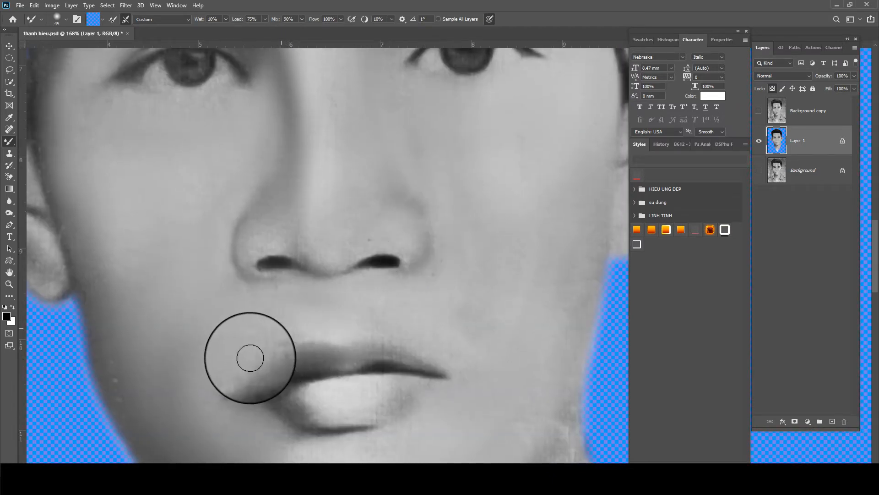
{"action": "scroll", "coordinate": [250, 358], "scroll_direction": "down", "scroll_amount": 3}
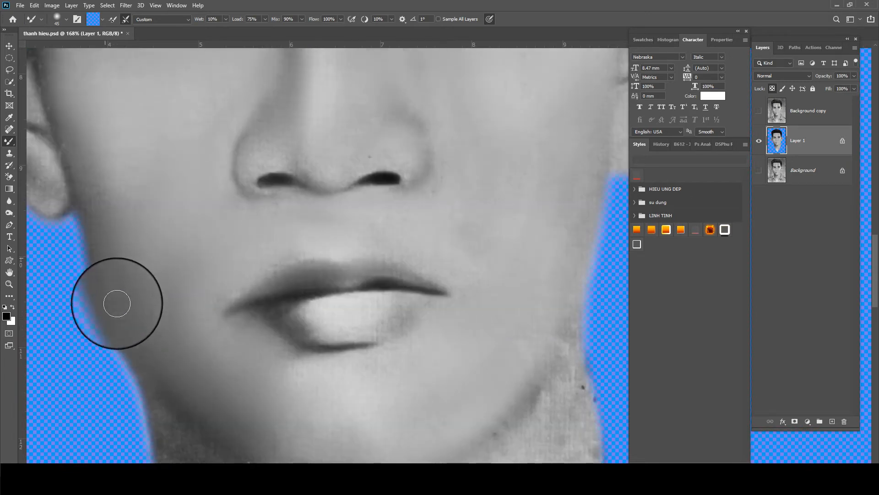
{"action": "scroll", "coordinate": [116, 303], "scroll_direction": "down", "scroll_amount": 2}
{"action": "scroll", "coordinate": [142, 240], "scroll_direction": "down", "scroll_amount": 2}
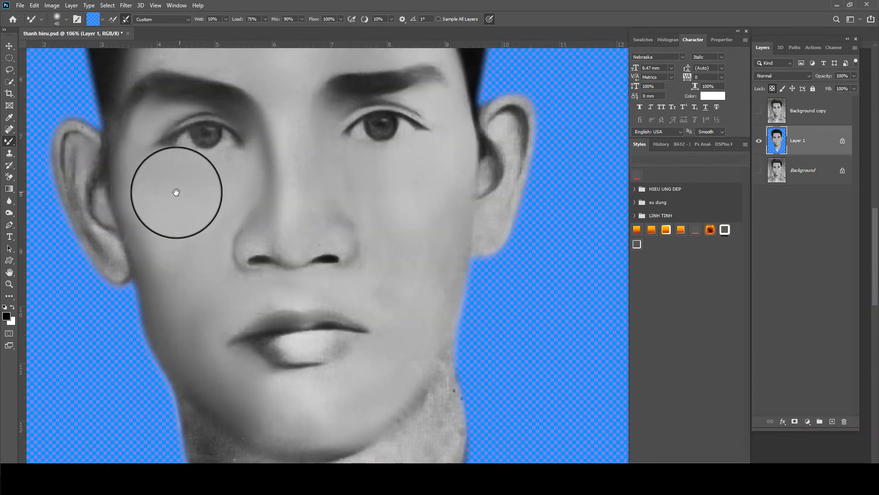
Smooth the jaw edge, then pan up to check the eyes and forehead
{"action": "left_click_drag", "start_coordinate": [176, 192], "coordinate": [165, 184]}
{"action": "mouse_move", "coordinate": [404, 390]}
{"action": "left_mouse_down"}
{"action": "mouse_move", "coordinate": [423, 383]}
{"action": "mouse_move", "coordinate": [415, 386]}
{"action": "mouse_move", "coordinate": [443, 339]}
{"action": "mouse_move", "coordinate": [408, 389]}
{"action": "left_mouse_up"}
{"action": "left_click_drag", "start_coordinate": [416, 351], "coordinate": [444, 271]}
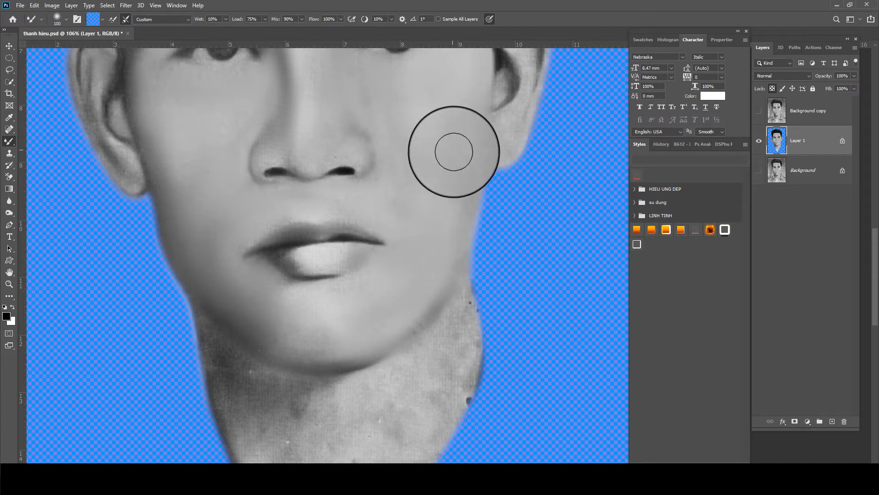
{"action": "left_click_drag", "start_coordinate": [453, 152], "coordinate": [430, 254]}
{"action": "left_click_drag", "start_coordinate": [317, 147], "coordinate": [324, 276]}
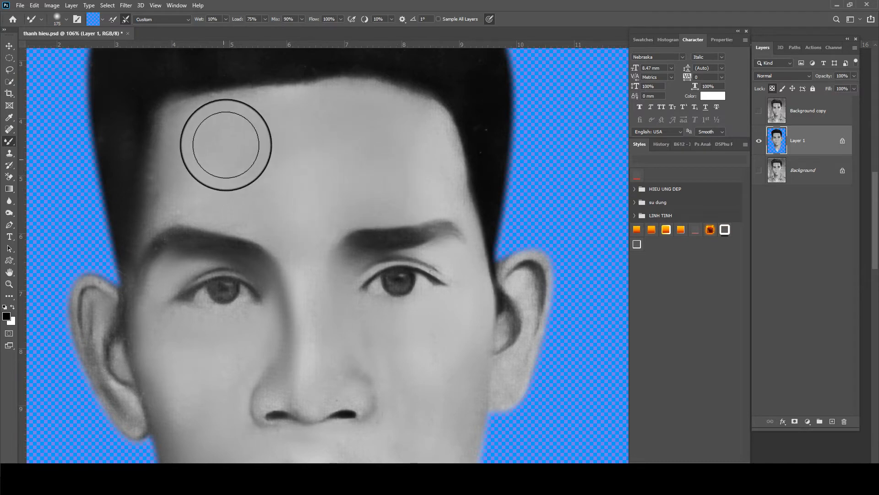
{"action": "scroll", "coordinate": [429, 175], "scroll_direction": "down", "scroll_amount": 5}
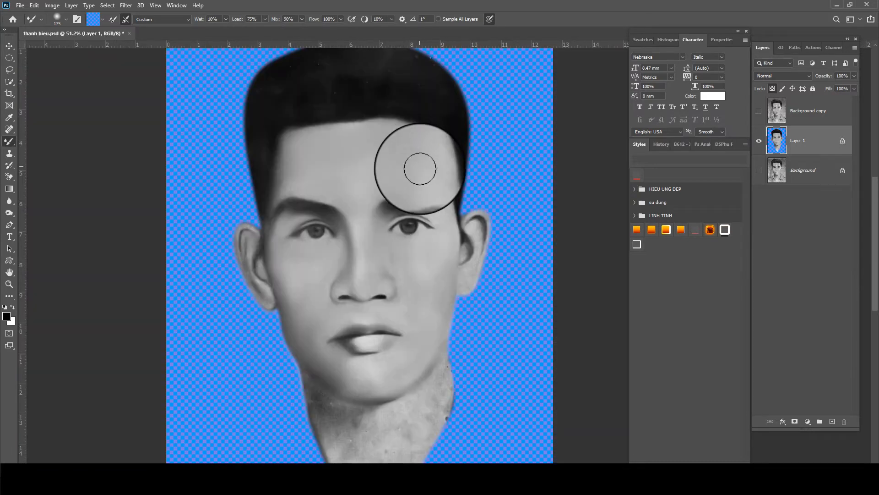
{"action": "scroll", "coordinate": [471, 255], "scroll_direction": "up", "scroll_amount": 3}
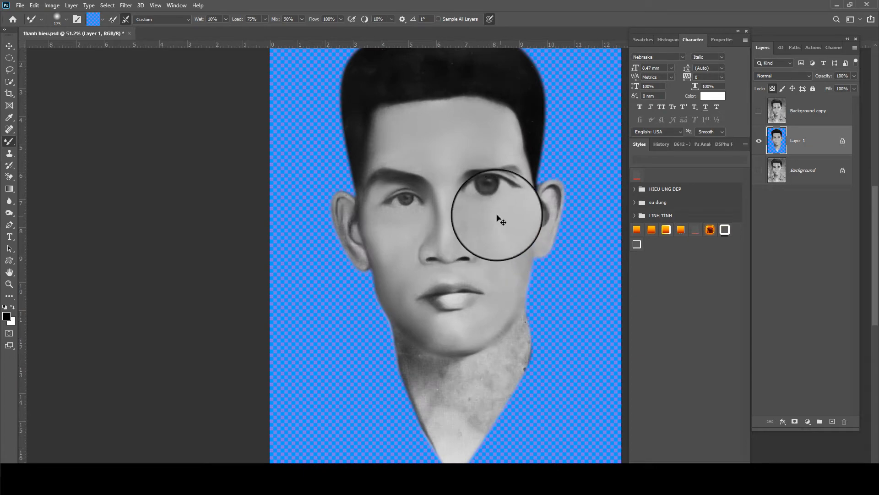
{"action": "scroll", "coordinate": [465, 277], "scroll_direction": "down", "scroll_amount": 1}
{"action": "scroll", "coordinate": [290, 413], "scroll_direction": "down", "scroll_amount": 1}
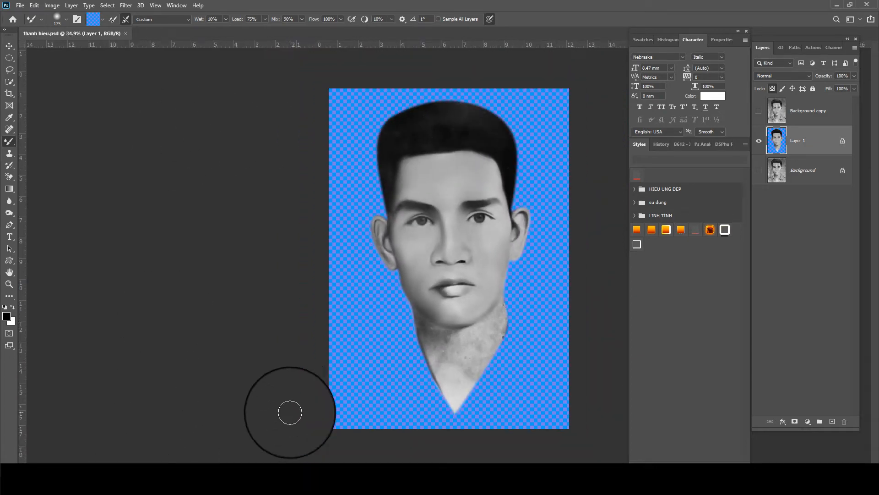
Drag the dark suit with red tie from mau ao ves (3).psd into the portrait
{"action": "mouse_move", "coordinate": [311, 481]}
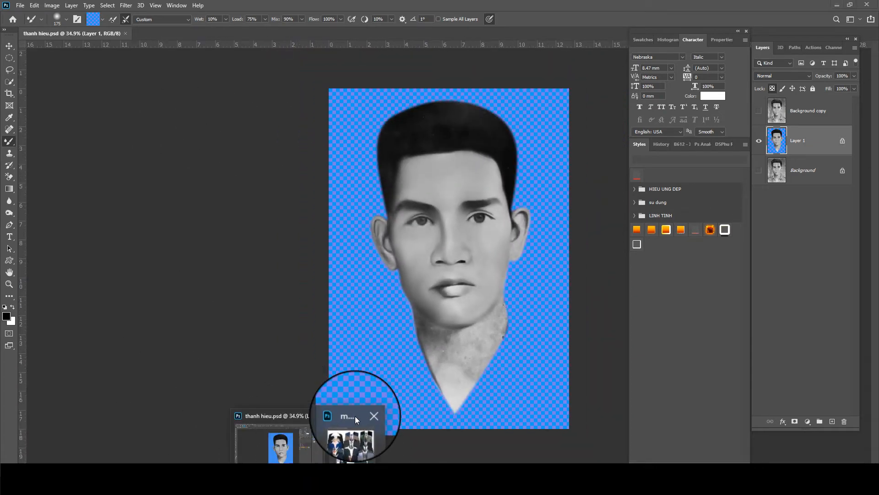
{"action": "left_click", "coordinate": [355, 416]}
{"action": "key", "text": "v"}
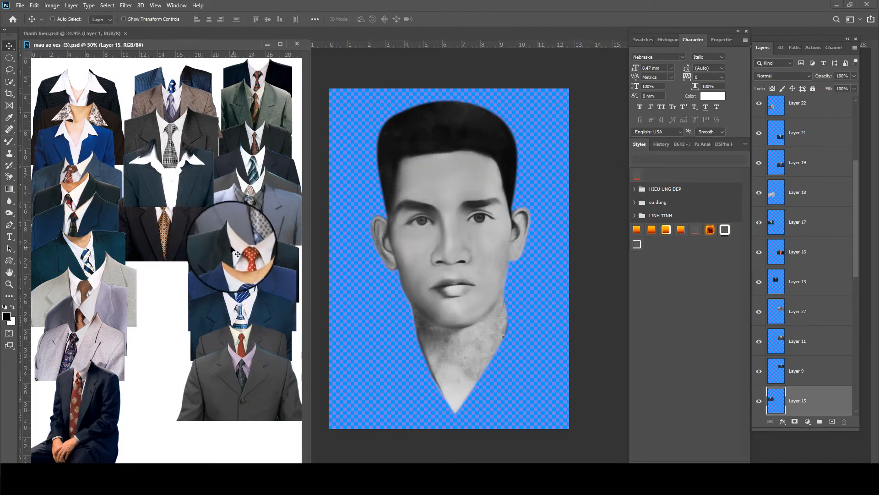
{"action": "left_click", "coordinate": [226, 251]}
{"action": "left_click_drag", "start_coordinate": [226, 251], "coordinate": [576, 279]}
{"action": "right_click", "coordinate": [274, 134]}
{"action": "left_click", "coordinate": [280, 142]}
Lower the suit layer so it sits beneath the man's chin
{"action": "key", "text": "ctrl+t"}
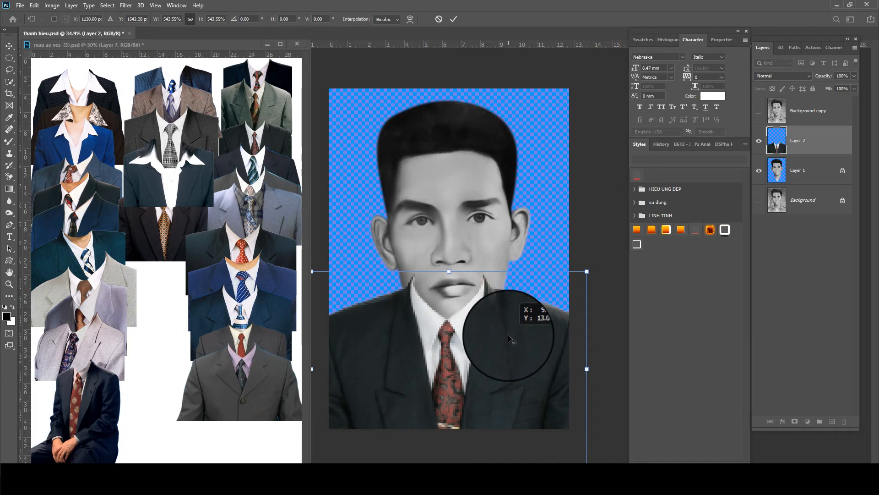
{"action": "key", "text": "Return"}
{"action": "left_click_drag", "start_coordinate": [260, 41], "coordinate": [267, 51]}
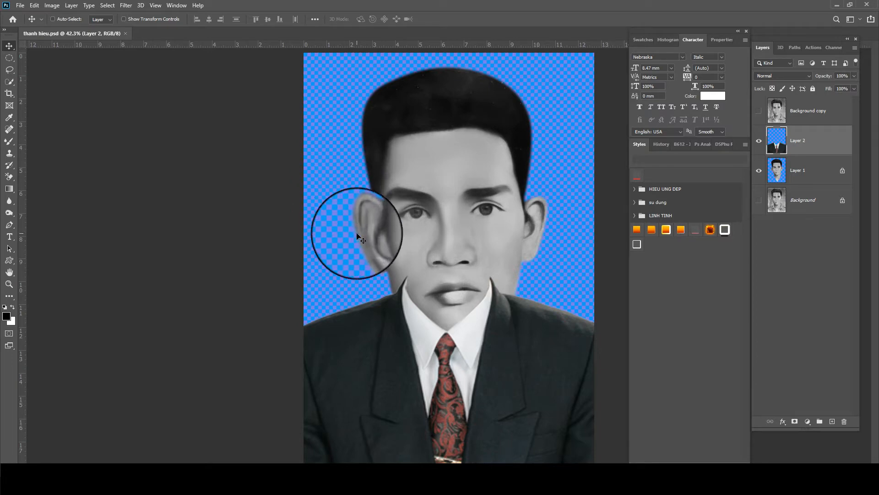
{"action": "left_click_drag", "start_coordinate": [428, 348], "coordinate": [430, 410]}
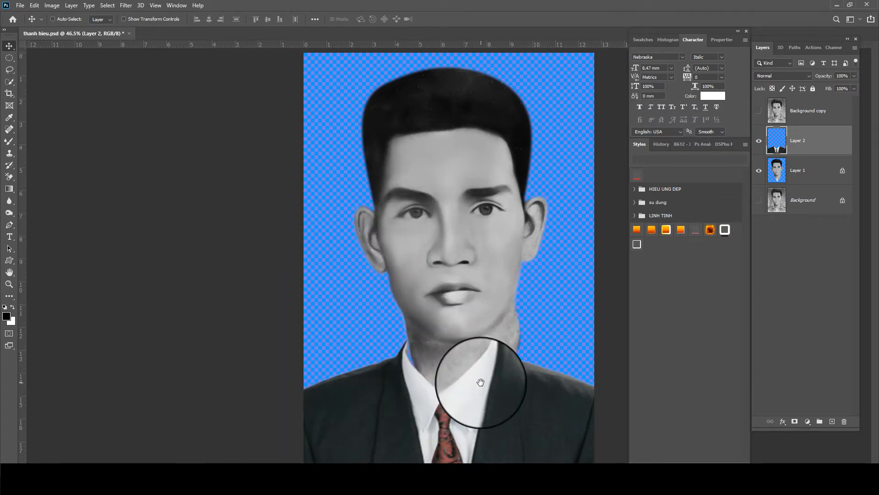
{"action": "scroll", "coordinate": [481, 382], "scroll_direction": "up", "scroll_amount": 3}
{"action": "left_click_drag", "start_coordinate": [460, 342], "coordinate": [408, 235]}
{"action": "scroll", "coordinate": [534, 220], "scroll_direction": "down", "scroll_amount": 4}
Scale the suit to about 130% with Free Transform and nudge it into place
{"action": "key", "text": "ctrl+t"}
{"action": "scroll", "coordinate": [616, 348], "scroll_direction": "down", "scroll_amount": 1}
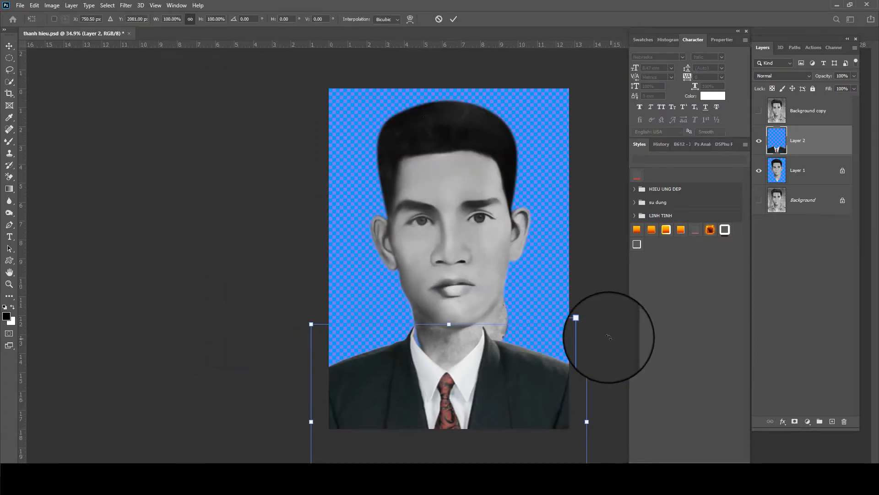
{"action": "left_click_drag", "start_coordinate": [587, 324], "coordinate": [614, 285]}
{"action": "left_click_drag", "start_coordinate": [544, 326], "coordinate": [561, 326]}
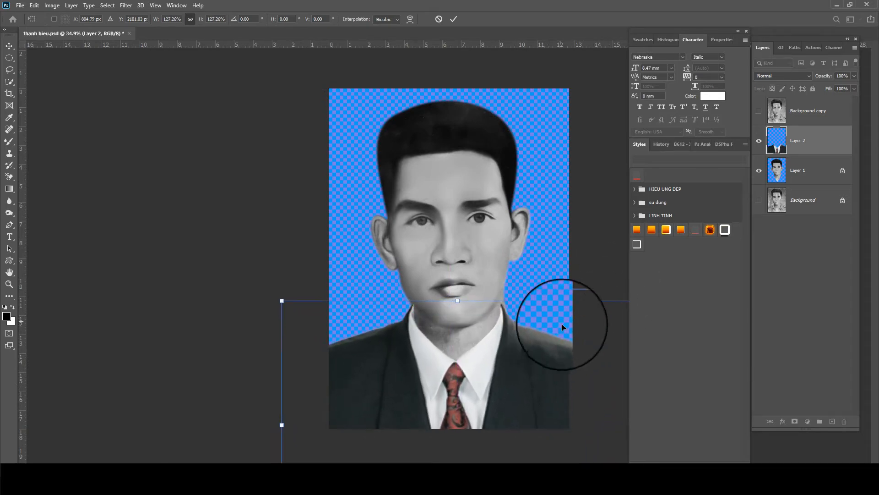
{"action": "scroll", "coordinate": [548, 281], "scroll_direction": "down", "scroll_amount": 1}
{"action": "left_click_drag", "start_coordinate": [606, 297], "coordinate": [604, 288]}
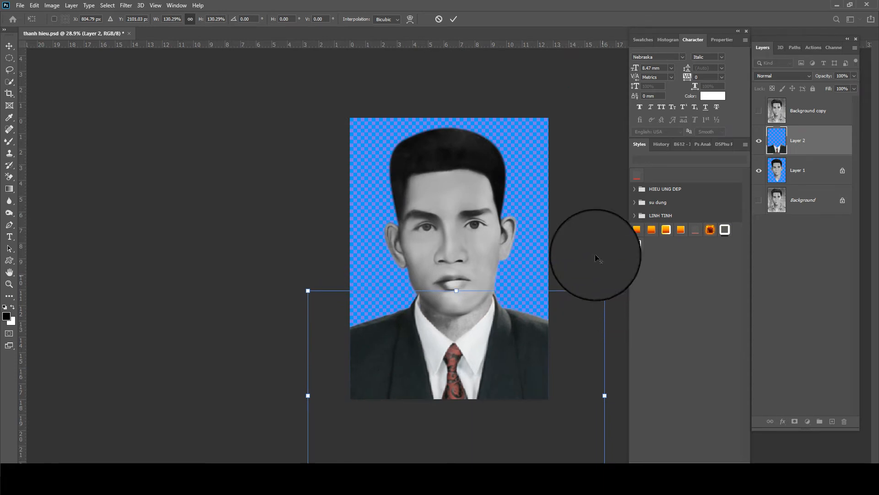
{"action": "key", "text": "Return"}
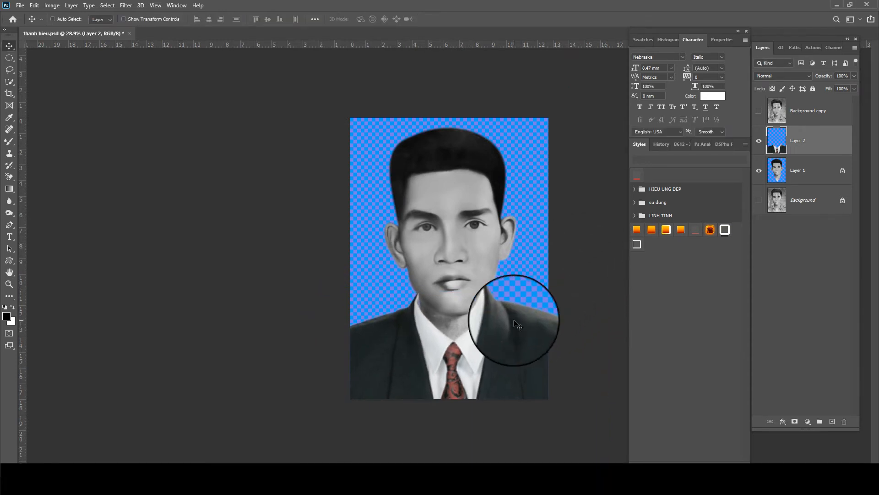
{"action": "scroll", "coordinate": [516, 323], "scroll_direction": "up", "scroll_amount": 5}
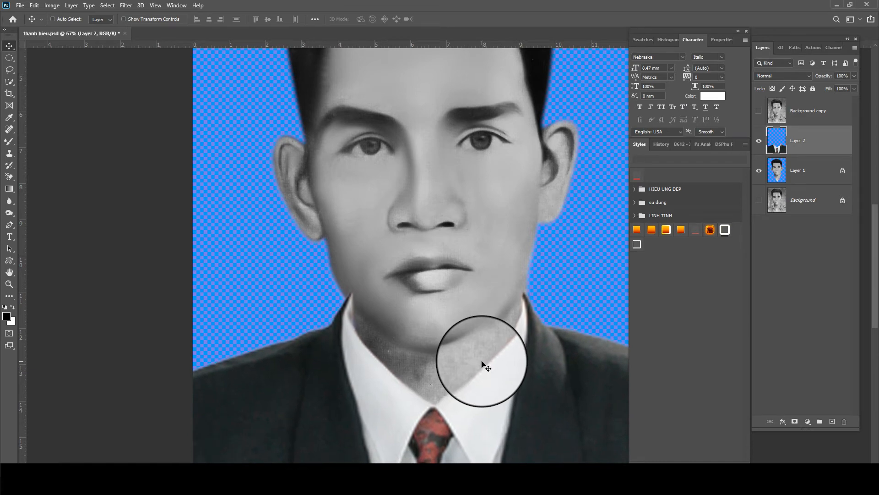
With a smaller plain Eraser on Layer 2, erase the dark collar tips beside the jaw
{"action": "scroll", "coordinate": [367, 334], "scroll_direction": "up", "scroll_amount": 3}
{"action": "left_click", "coordinate": [8, 173]}
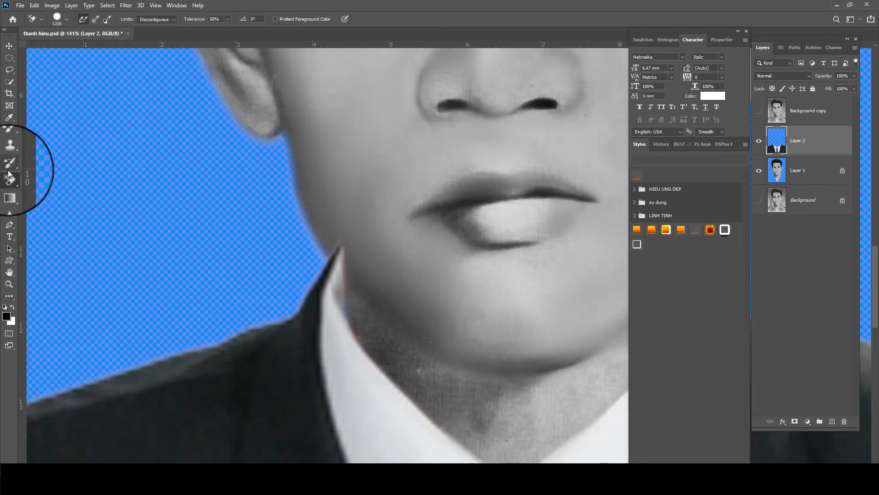
{"action": "right_click", "coordinate": [8, 178]}
{"action": "left_click", "coordinate": [45, 174]}
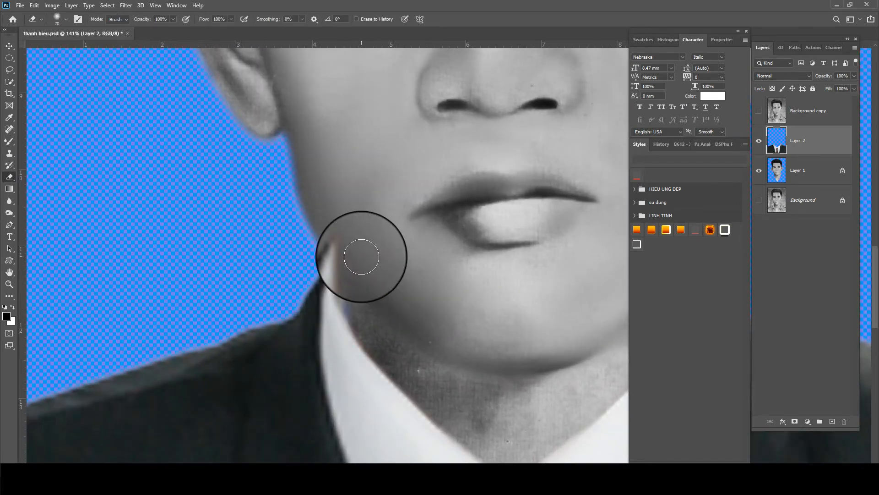
{"action": "key", "text": "bracketleft"}
{"action": "key", "text": "bracketleft"}
{"action": "key", "text": "bracketleft"}
{"action": "key", "text": "bracketleft"}
{"action": "mouse_move", "coordinate": [339, 241]}
{"action": "left_mouse_down"}
{"action": "mouse_move", "coordinate": [360, 277]}
{"action": "mouse_move", "coordinate": [358, 301]}
{"action": "left_mouse_up"}
{"action": "left_click_drag", "start_coordinate": [403, 255], "coordinate": [227, 287]}
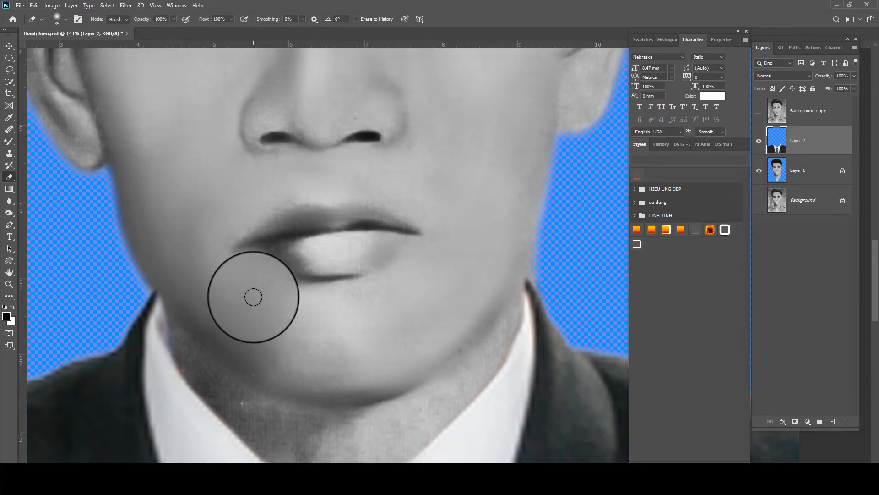
Check the other side of the jaw and chin, then save the portrait
{"action": "left_click_drag", "start_coordinate": [440, 293], "coordinate": [385, 272]}
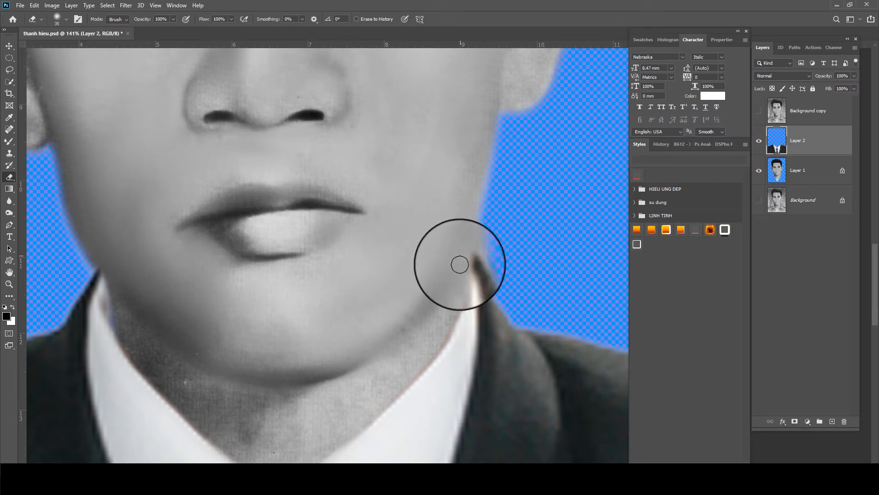
{"action": "scroll", "coordinate": [378, 374], "scroll_direction": "down", "scroll_amount": 4}
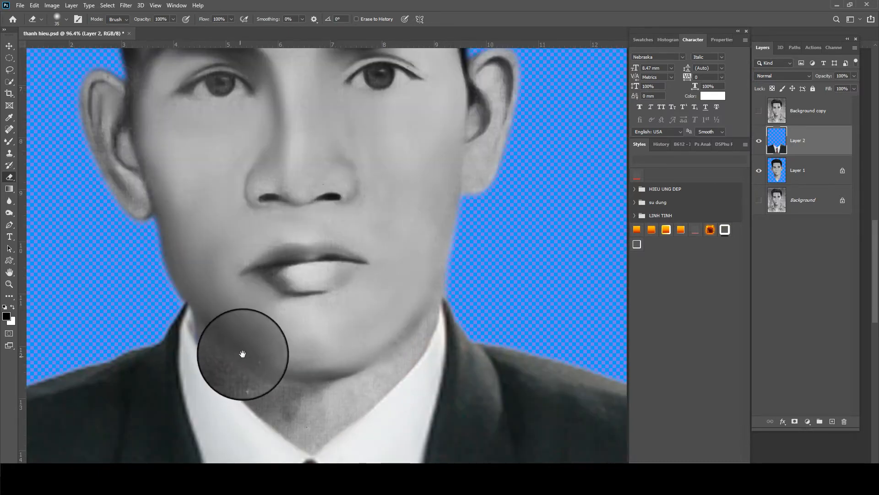
{"action": "left_click_drag", "start_coordinate": [242, 354], "coordinate": [240, 343]}
{"action": "scroll", "coordinate": [204, 298], "scroll_direction": "down", "scroll_amount": 5}
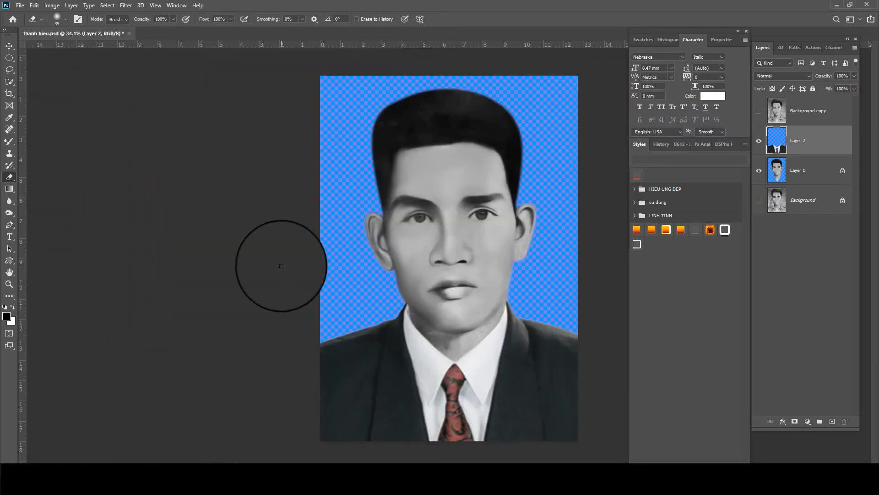
{"action": "scroll", "coordinate": [471, 249], "scroll_direction": "up", "scroll_amount": 6}
{"action": "key", "text": "ctrl+s"}
{"action": "scroll", "coordinate": [458, 389], "scroll_direction": "up", "scroll_amount": 4}
{"action": "left_click_drag", "start_coordinate": [413, 317], "coordinate": [367, 232]}
On Layer 1, use a small Mixer Brush to blend the neck shadow, under-jaw shadow and left earlobe
{"action": "left_click", "coordinate": [810, 172]}
{"action": "key", "text": "b"}
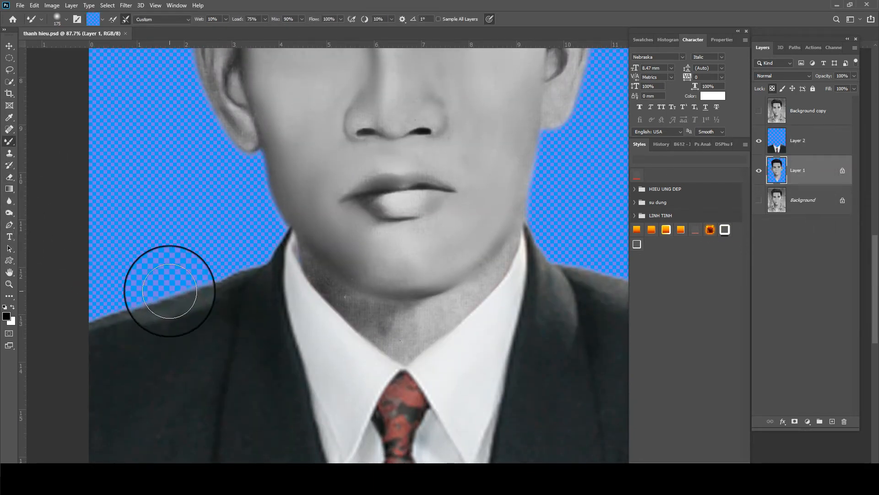
{"action": "key", "text": "bracketleft"}
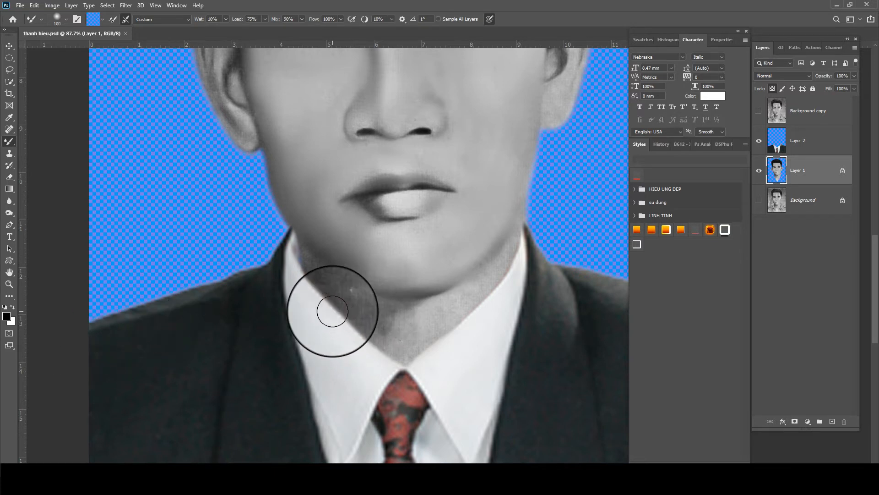
{"action": "key", "text": "bracketleft"}
{"action": "key", "text": "bracketleft"}
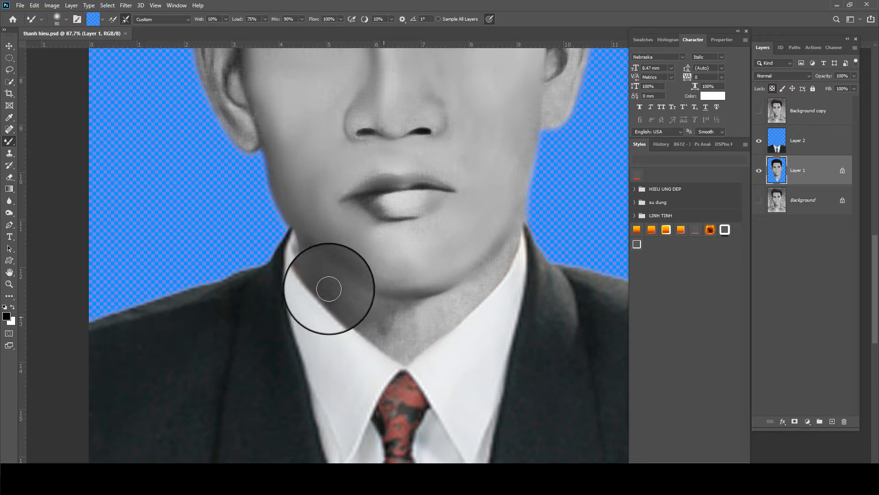
{"action": "mouse_move", "coordinate": [329, 289]}
{"action": "left_mouse_down"}
{"action": "mouse_move", "coordinate": [383, 314]}
{"action": "mouse_move", "coordinate": [361, 310]}
{"action": "mouse_move", "coordinate": [457, 275]}
{"action": "left_mouse_up"}
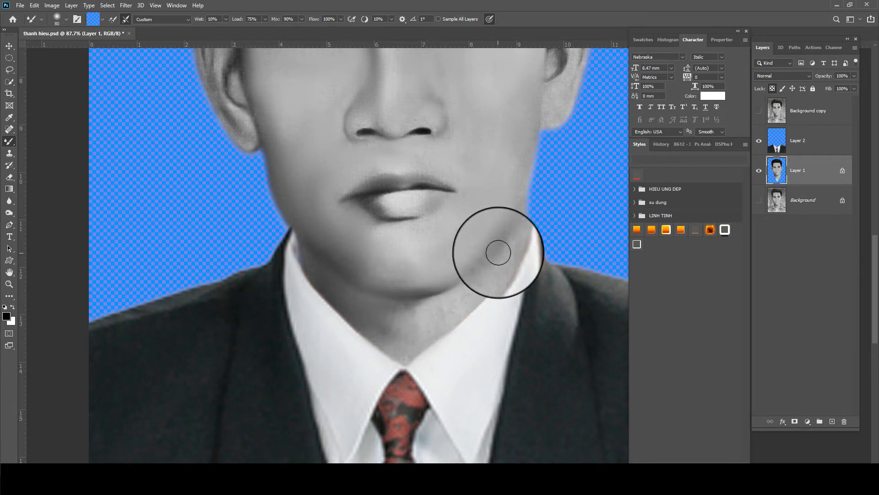
{"action": "mouse_move", "coordinate": [498, 253]}
{"action": "left_mouse_down"}
{"action": "mouse_move", "coordinate": [487, 277]}
{"action": "mouse_move", "coordinate": [409, 315]}
{"action": "mouse_move", "coordinate": [484, 287]}
{"action": "mouse_move", "coordinate": [513, 248]}
{"action": "mouse_move", "coordinate": [455, 323]}
{"action": "mouse_move", "coordinate": [390, 353]}
{"action": "mouse_move", "coordinate": [370, 314]}
{"action": "mouse_move", "coordinate": [398, 353]}
{"action": "mouse_move", "coordinate": [384, 324]}
{"action": "mouse_move", "coordinate": [356, 301]}
{"action": "mouse_move", "coordinate": [414, 336]}
{"action": "mouse_move", "coordinate": [391, 297]}
{"action": "mouse_move", "coordinate": [374, 311]}
{"action": "mouse_move", "coordinate": [408, 302]}
{"action": "mouse_move", "coordinate": [398, 322]}
{"action": "mouse_move", "coordinate": [409, 335]}
{"action": "mouse_move", "coordinate": [339, 292]}
{"action": "mouse_move", "coordinate": [383, 338]}
{"action": "mouse_move", "coordinate": [311, 254]}
{"action": "mouse_move", "coordinate": [335, 278]}
{"action": "mouse_move", "coordinate": [405, 293]}
{"action": "left_mouse_up"}
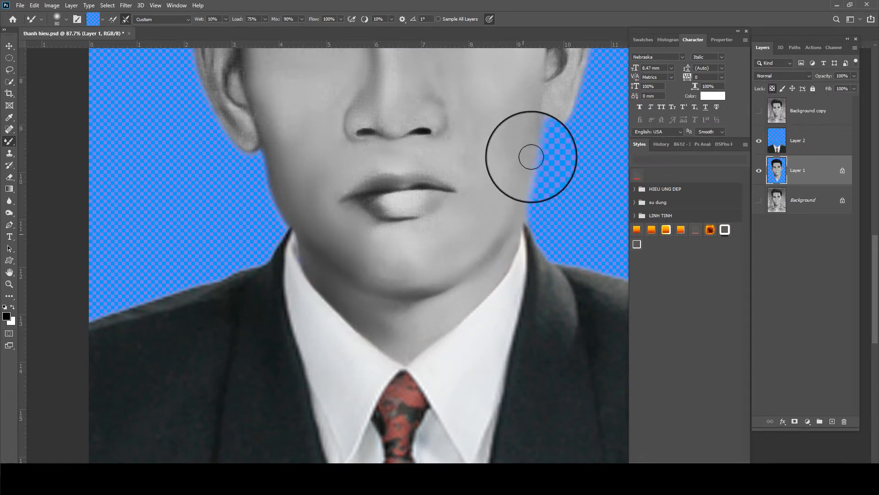
{"action": "left_click_drag", "start_coordinate": [277, 172], "coordinate": [283, 288]}
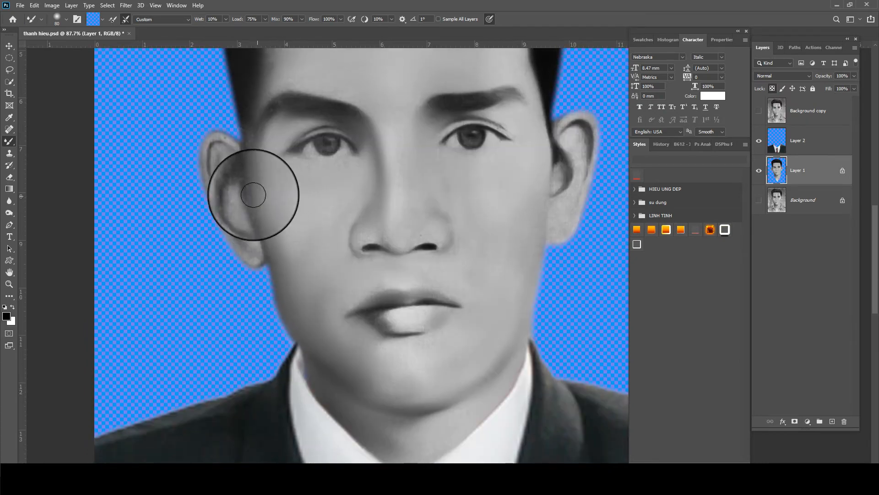
{"action": "mouse_move", "coordinate": [233, 232]}
{"action": "left_mouse_down"}
{"action": "mouse_move", "coordinate": [248, 250]}
{"action": "mouse_move", "coordinate": [221, 157]}
{"action": "mouse_move", "coordinate": [242, 173]}
{"action": "mouse_move", "coordinate": [274, 251]}
{"action": "left_mouse_up"}
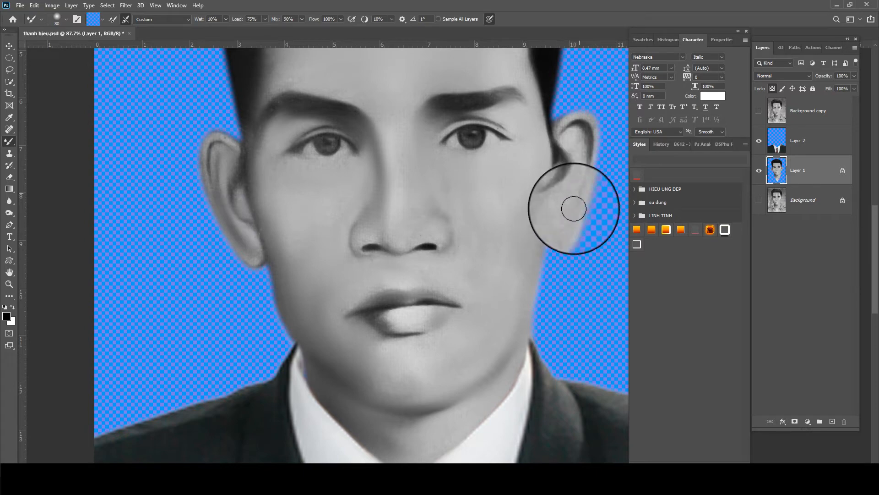
Smooth the lower lip and the skin below it down across the chin
{"action": "scroll", "coordinate": [566, 156], "scroll_direction": "down", "scroll_amount": 3}
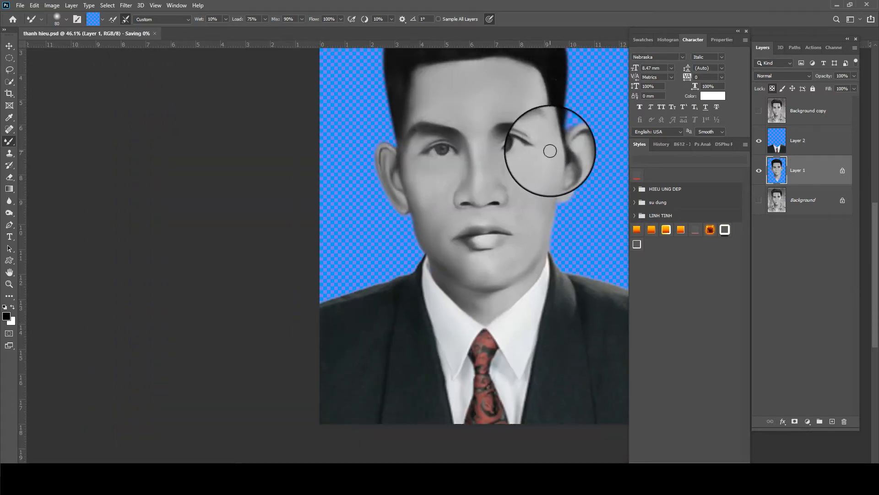
{"action": "scroll", "coordinate": [479, 261], "scroll_direction": "up", "scroll_amount": 5}
{"action": "scroll", "coordinate": [469, 224], "scroll_direction": "up", "scroll_amount": 2}
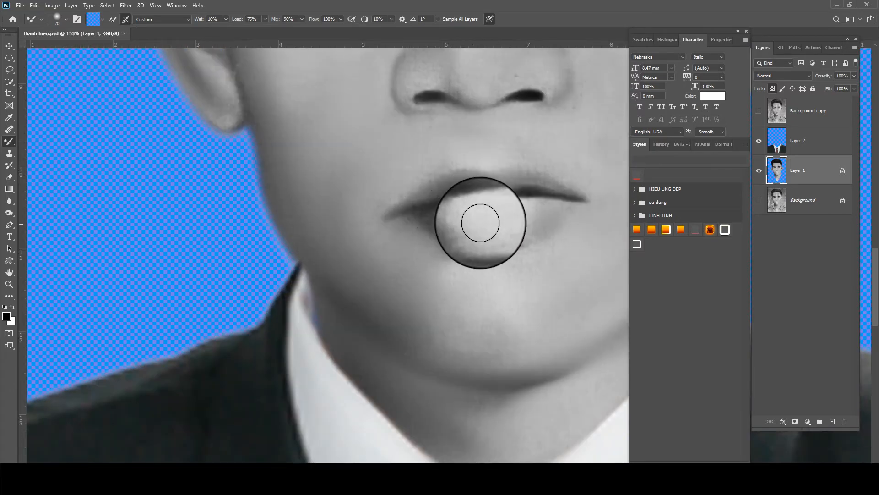
{"action": "key", "text": "bracketleft"}
{"action": "key", "text": "bracketleft"}
{"action": "key", "text": "bracketleft"}
{"action": "left_click_drag", "start_coordinate": [459, 236], "coordinate": [489, 229]}
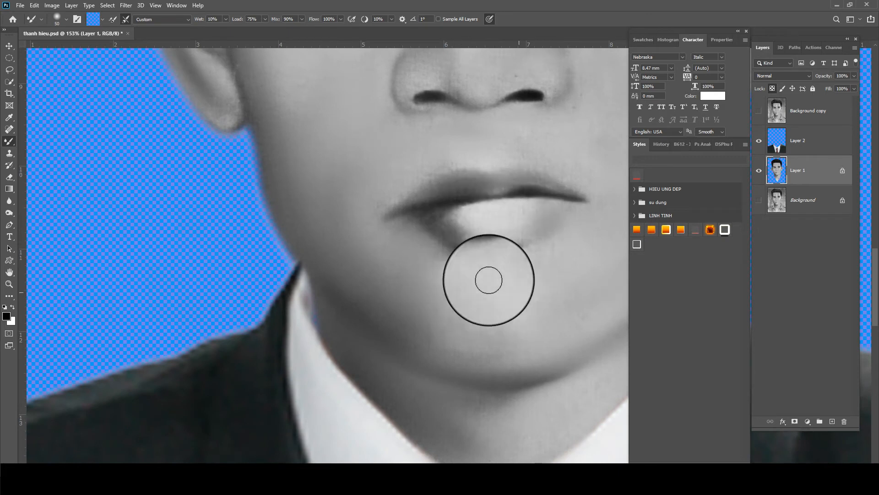
{"action": "mouse_move", "coordinate": [526, 261]}
{"action": "left_mouse_down"}
{"action": "mouse_move", "coordinate": [423, 252]}
{"action": "mouse_move", "coordinate": [550, 264]}
{"action": "mouse_move", "coordinate": [413, 251]}
{"action": "mouse_move", "coordinate": [477, 318]}
{"action": "mouse_move", "coordinate": [444, 319]}
{"action": "left_mouse_up"}
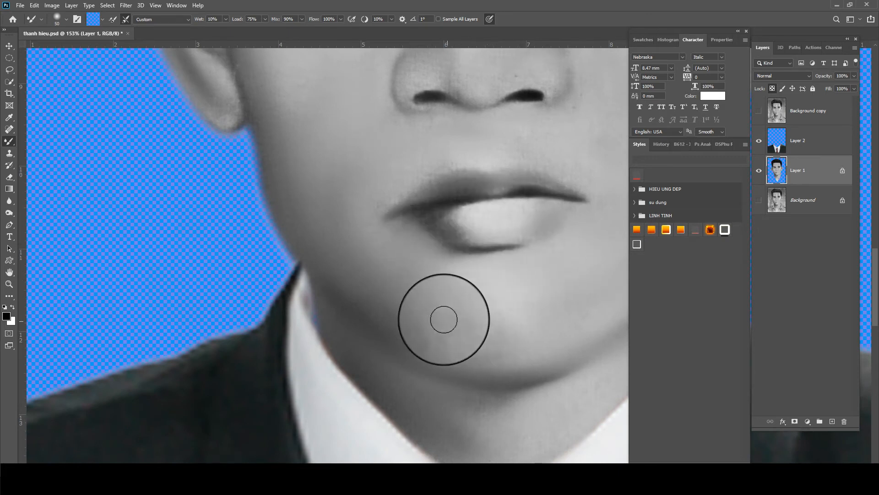
{"action": "key", "text": "bracketright"}
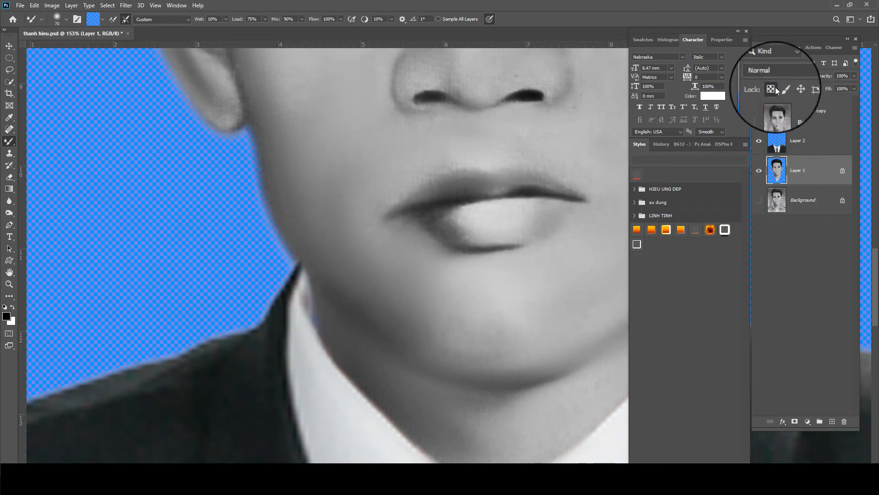
{"action": "key", "text": "s"}
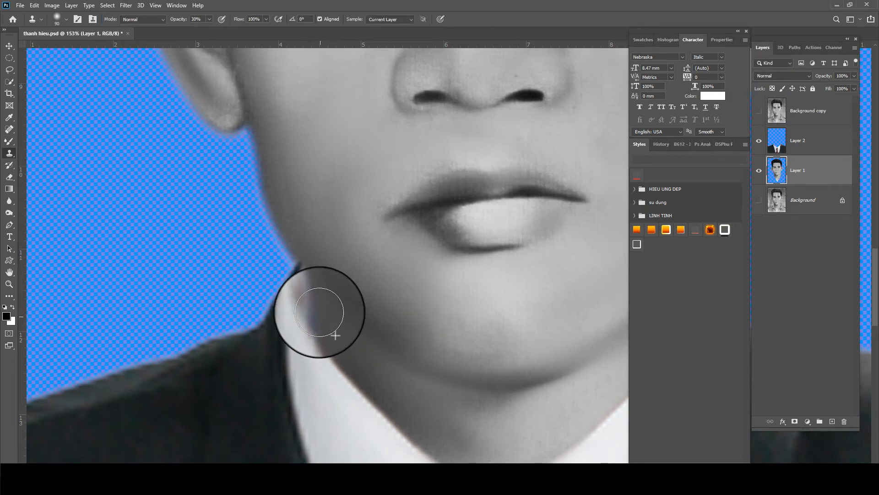
{"action": "scroll", "coordinate": [327, 321], "scroll_direction": "down", "scroll_amount": 3}
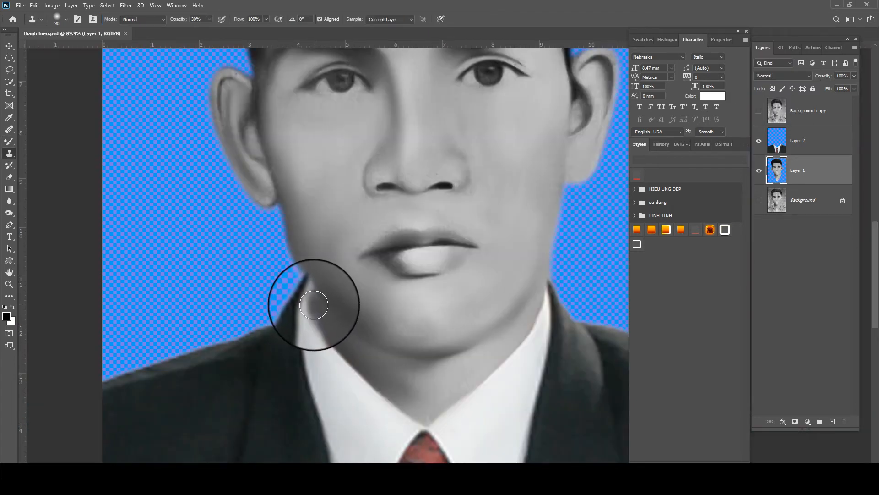
{"action": "scroll", "coordinate": [313, 305], "scroll_direction": "down", "scroll_amount": 3}
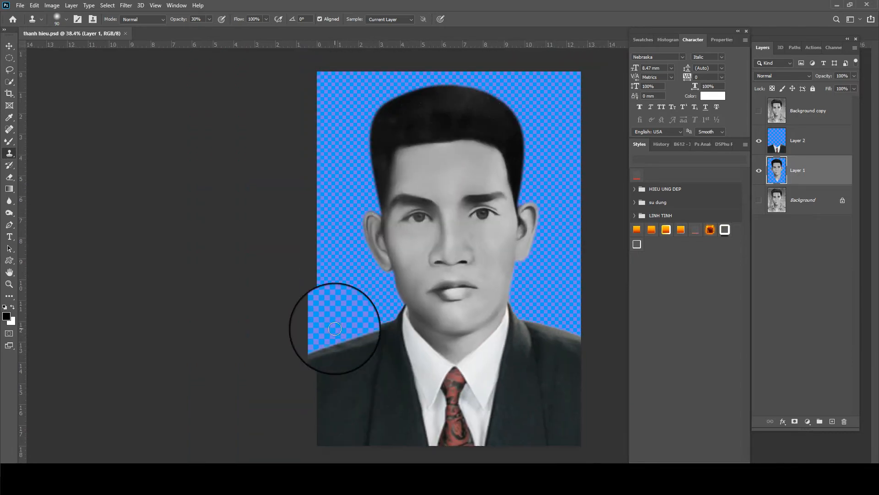
{"action": "scroll", "coordinate": [335, 328], "scroll_direction": "down", "scroll_amount": 1}
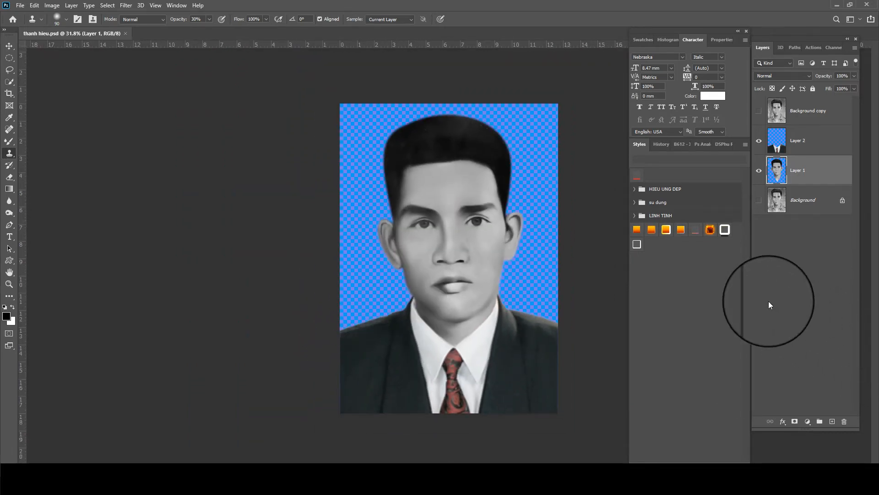
{"action": "scroll", "coordinate": [745, 339], "scroll_direction": "down", "scroll_amount": 1}
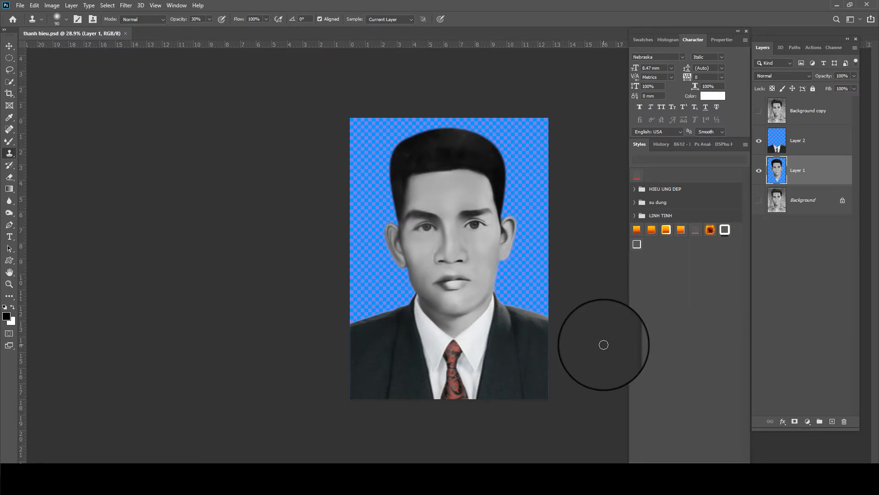
Add a new layer above Background and set the foreground colour to bright blue
{"action": "left_click", "coordinate": [804, 195]}
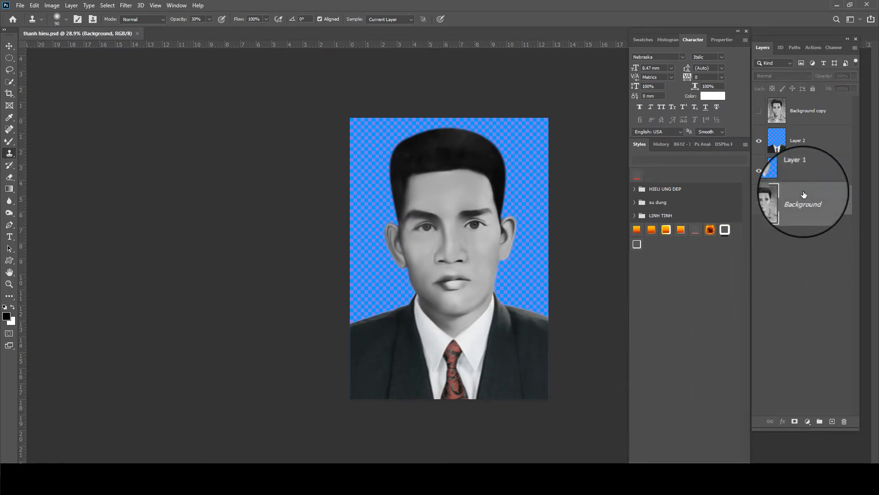
{"action": "left_click", "coordinate": [833, 421]}
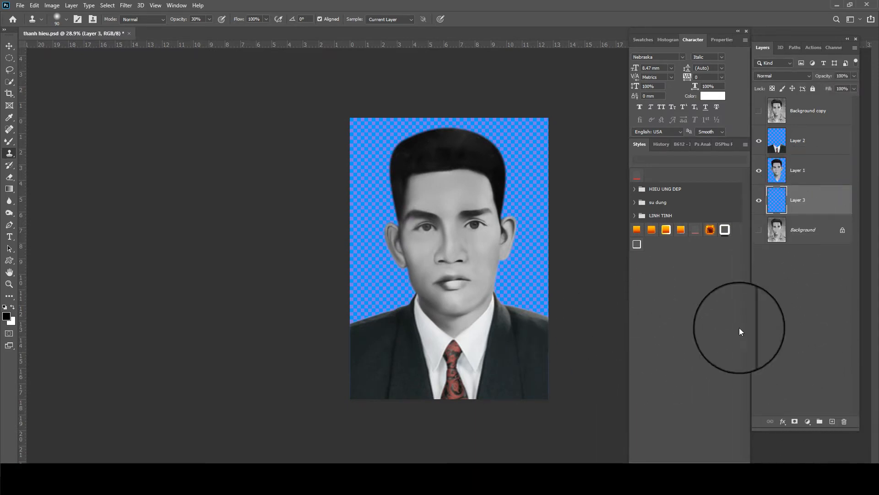
{"action": "left_click", "coordinate": [7, 317]}
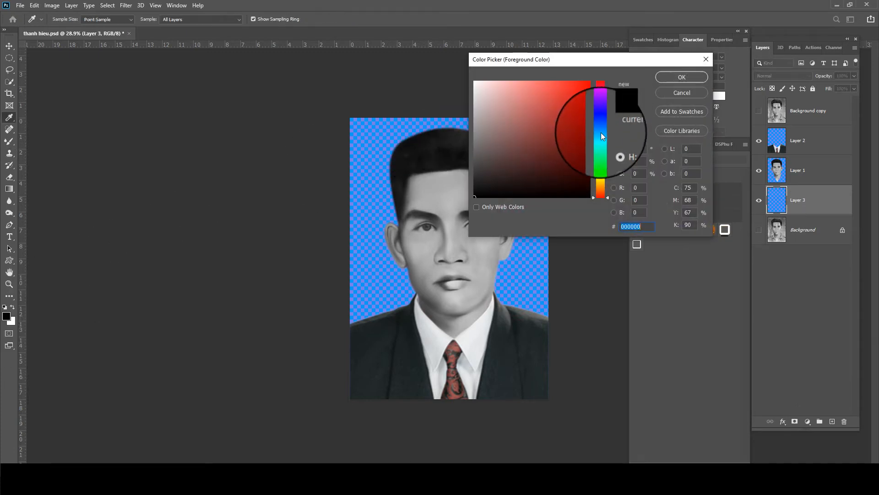
{"action": "left_click", "coordinate": [601, 132]}
{"action": "left_click_drag", "start_coordinate": [574, 100], "coordinate": [598, 83]}
{"action": "key", "text": "Return"}
Draw a blue radial gradient on the new layer, swapping colours for a light lower centre
{"action": "key", "text": "g"}
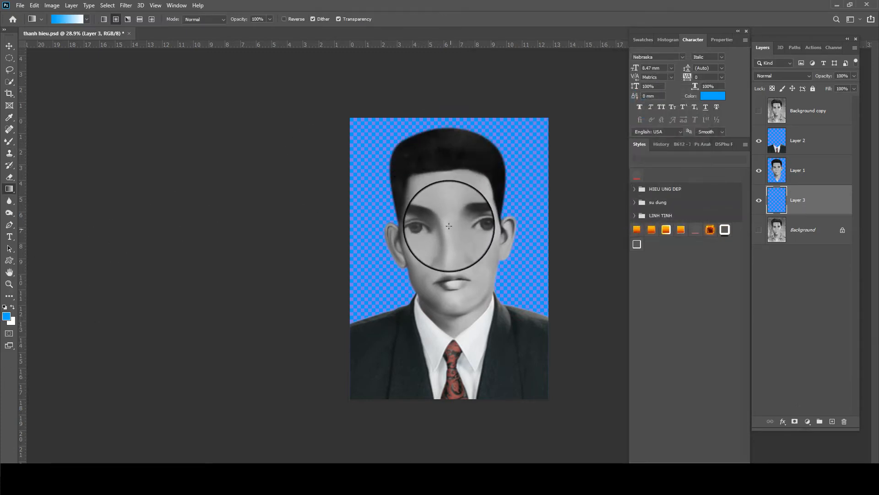
{"action": "left_click_drag", "start_coordinate": [452, 229], "coordinate": [452, 315]}
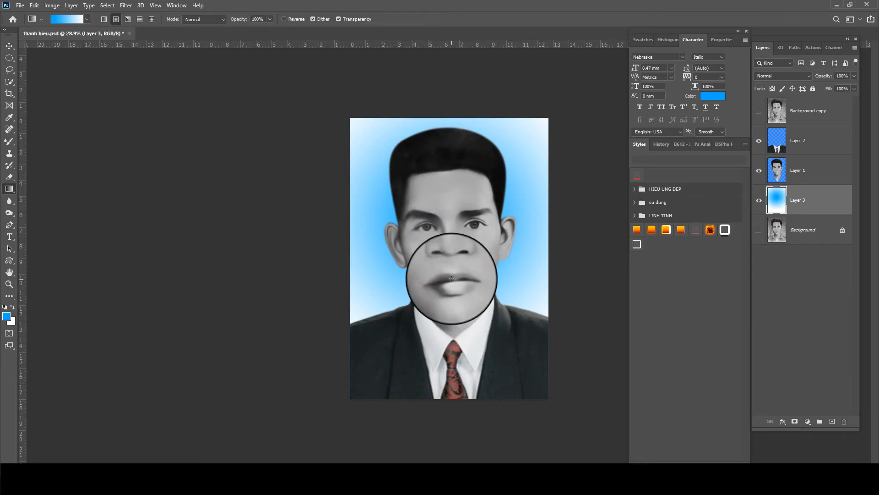
{"action": "key", "text": "x"}
{"action": "left_click_drag", "start_coordinate": [457, 414], "coordinate": [457, 256]}
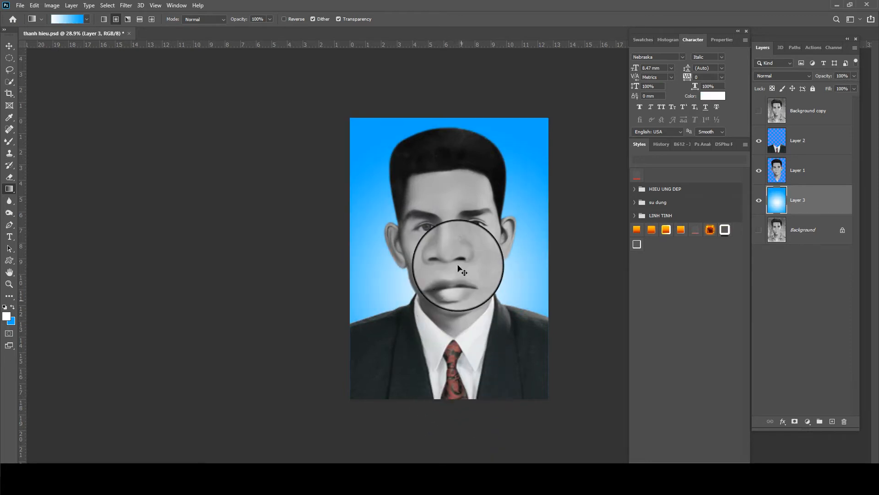
{"action": "scroll", "coordinate": [467, 215], "scroll_direction": "up", "scroll_amount": 4}
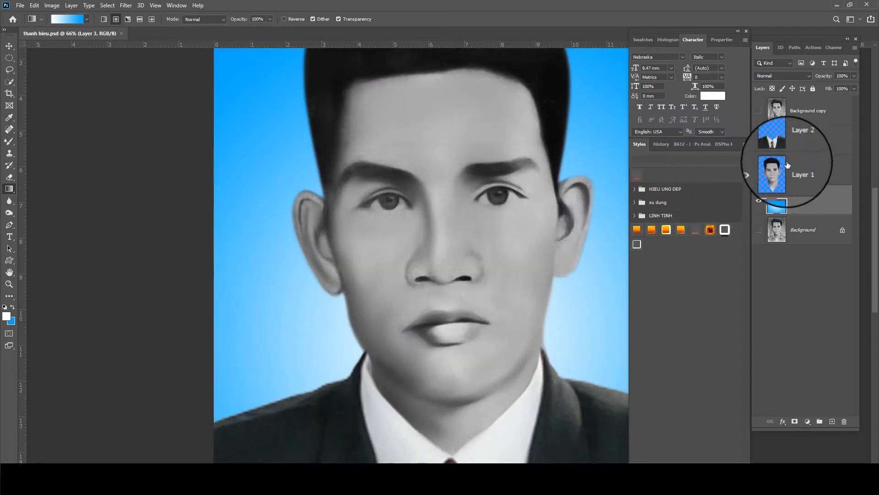
Duplicate Layer 1 into Layer 1 copy
{"action": "left_click", "coordinate": [790, 172]}
{"action": "scroll", "coordinate": [499, 167], "scroll_direction": "down", "scroll_amount": 3}
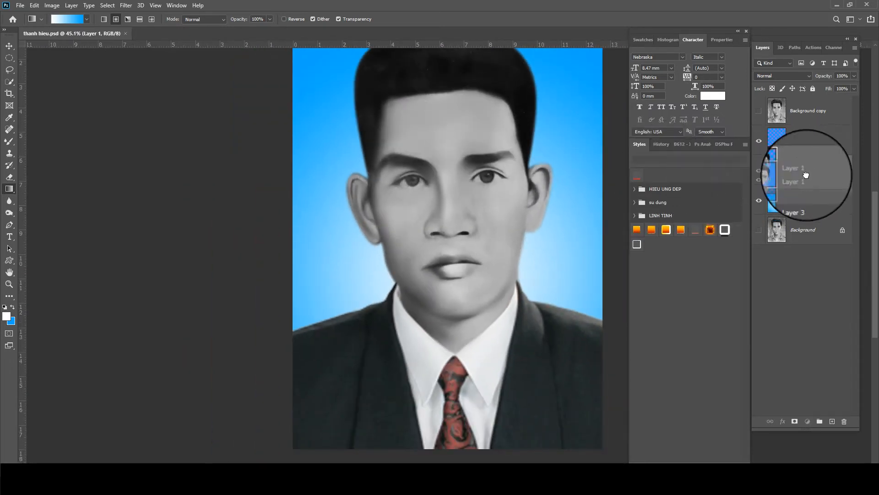
{"action": "left_click_drag", "start_coordinate": [805, 175], "coordinate": [832, 421]}
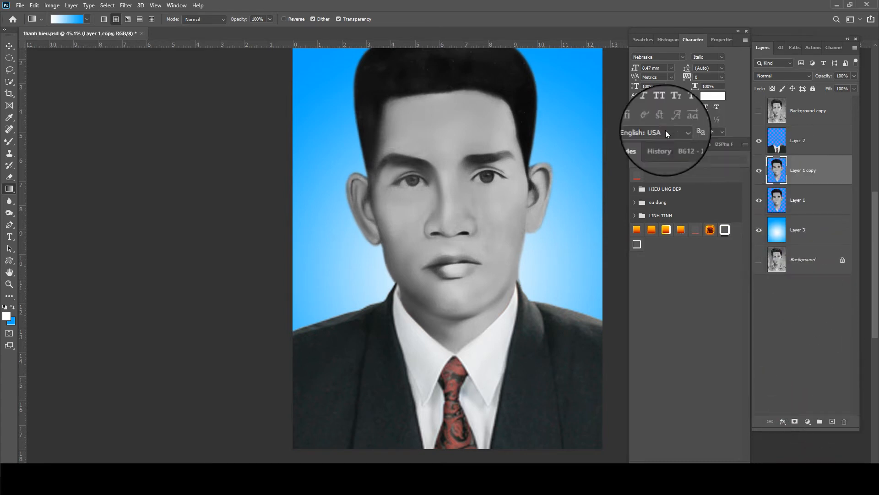
Apply Color Balance to the copy: Yellow -100, Red +100, slightly toward Magenta
{"action": "left_click", "coordinate": [61, 5]}
{"action": "mouse_move", "coordinate": [75, 26]}
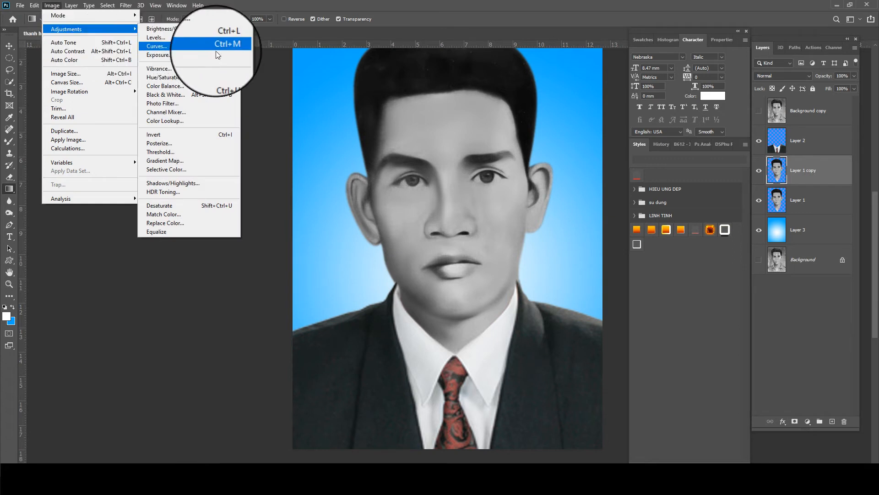
{"action": "left_click", "coordinate": [224, 86]}
{"action": "left_click_drag", "start_coordinate": [630, 94], "coordinate": [565, 90]}
{"action": "left_click_drag", "start_coordinate": [692, 71], "coordinate": [698, 71]}
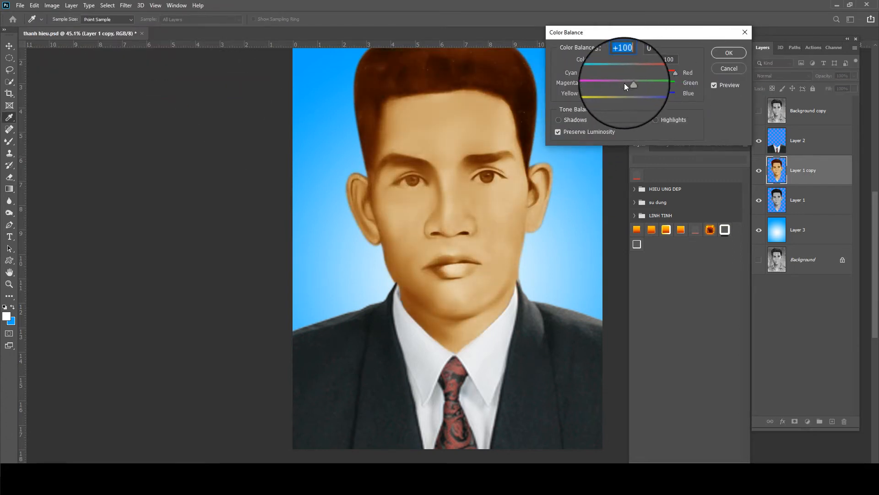
{"action": "left_click_drag", "start_coordinate": [628, 84], "coordinate": [622, 83]}
{"action": "key", "text": "Return"}
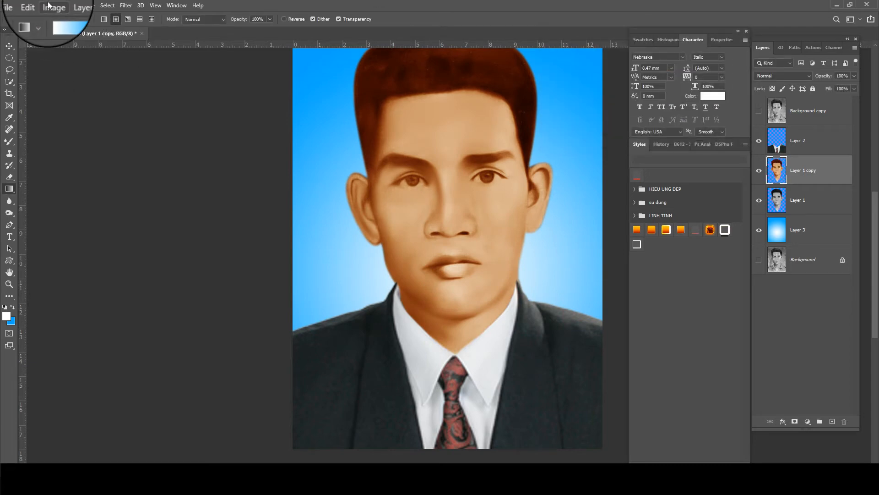
Brighten Layer 1 copy with Curves, raising the midpoint to input 121, output 140
{"action": "left_click", "coordinate": [51, 6]}
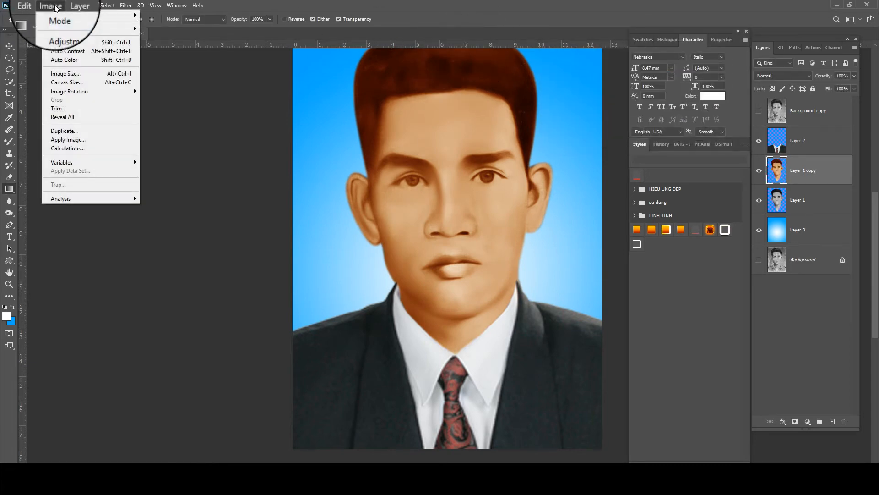
{"action": "mouse_move", "coordinate": [84, 30]}
{"action": "left_click", "coordinate": [192, 47]}
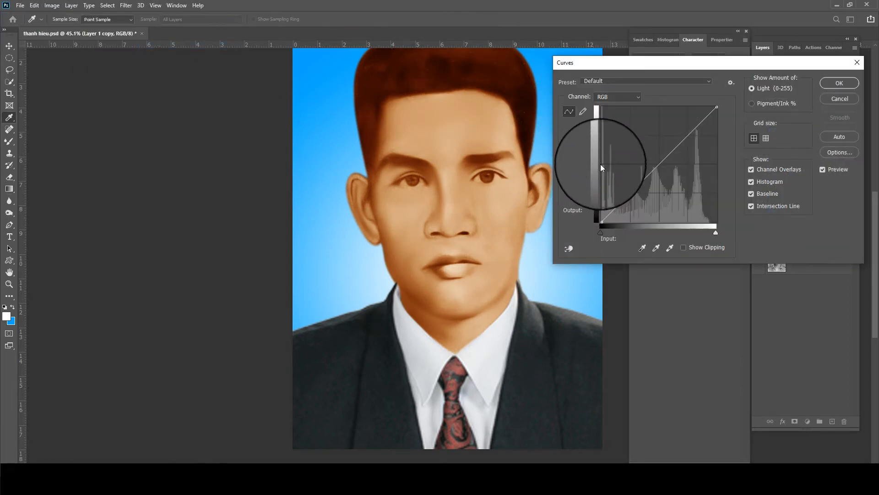
{"action": "left_click_drag", "start_coordinate": [657, 159], "coordinate": [656, 159]}
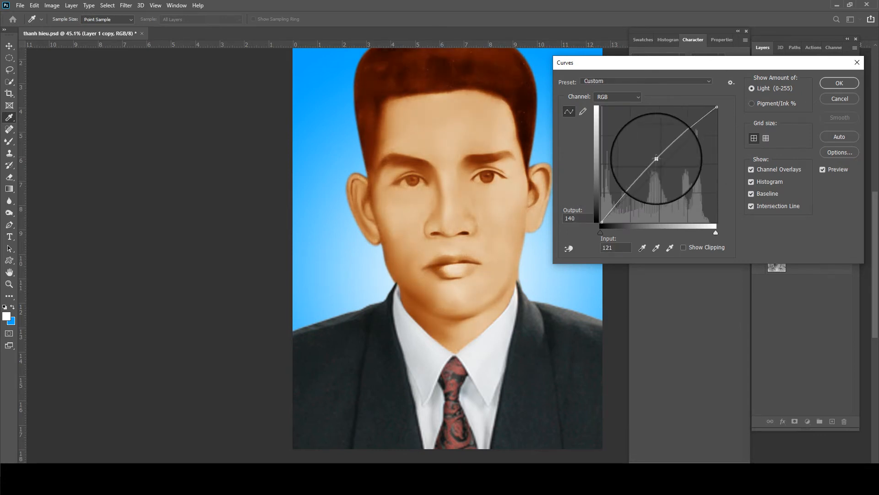
{"action": "key", "text": "Return"}
Nudge the copy's Color Balance slightly toward Blue
{"action": "key", "text": "ctrl+b"}
{"action": "left_click_drag", "start_coordinate": [635, 94], "coordinate": [642, 97]}
{"action": "key", "text": "Return"}
{"action": "key", "text": "g"}
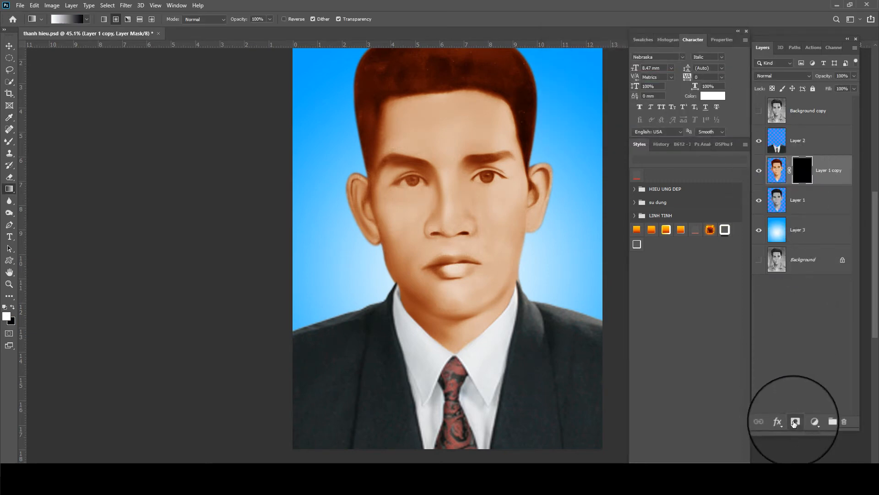
With a larger plain Brush on the mask, reveal skin colour across the forehead
{"action": "scroll", "coordinate": [451, 170], "scroll_direction": "up", "scroll_amount": 5}
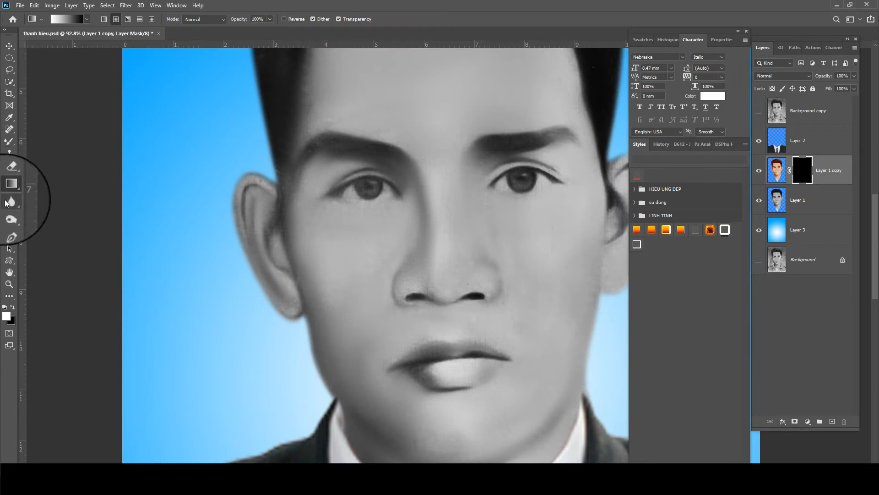
{"action": "key", "text": "b"}
{"action": "right_click", "coordinate": [8, 143]}
{"action": "left_click", "coordinate": [50, 142]}
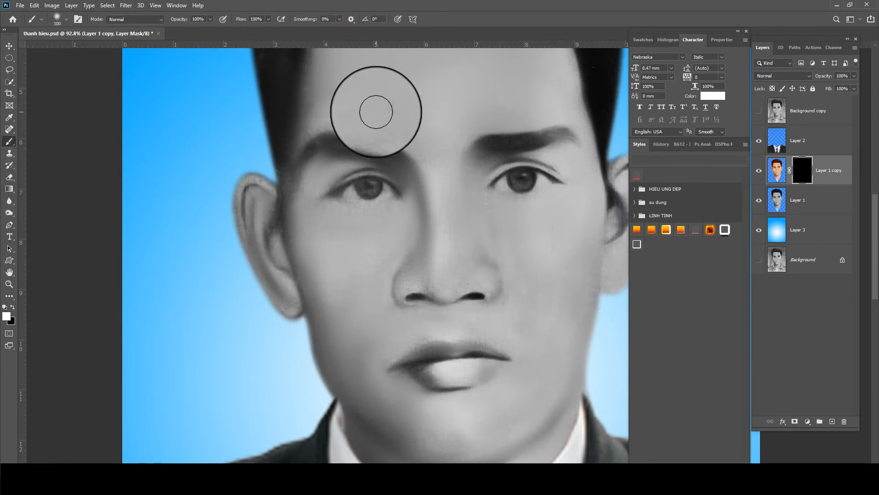
{"action": "scroll", "coordinate": [434, 133], "scroll_direction": "up", "scroll_amount": 3}
{"action": "scroll", "coordinate": [394, 229], "scroll_direction": "down", "scroll_amount": 2}
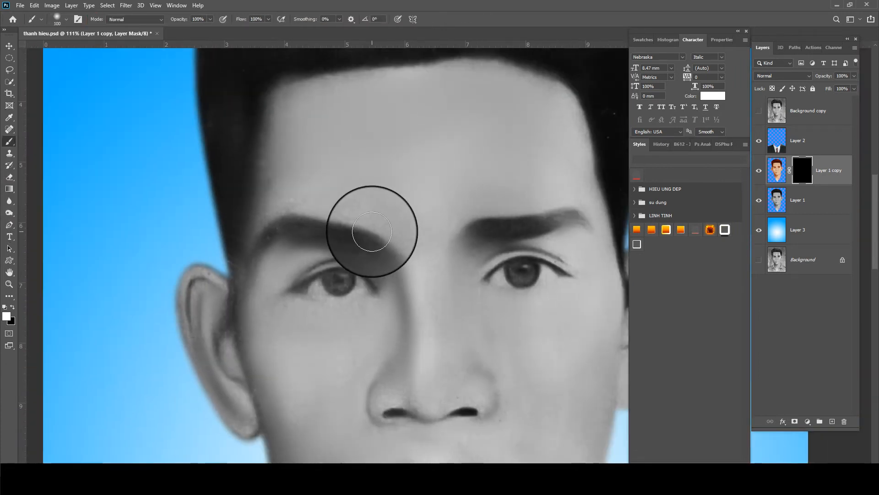
{"action": "key", "text": "bracketright"}
{"action": "key", "text": "bracketright"}
{"action": "key", "text": "bracketright"}
{"action": "key", "text": "bracketright"}
{"action": "key", "text": "bracketright"}
{"action": "left_click_drag", "start_coordinate": [473, 102], "coordinate": [403, 115]}
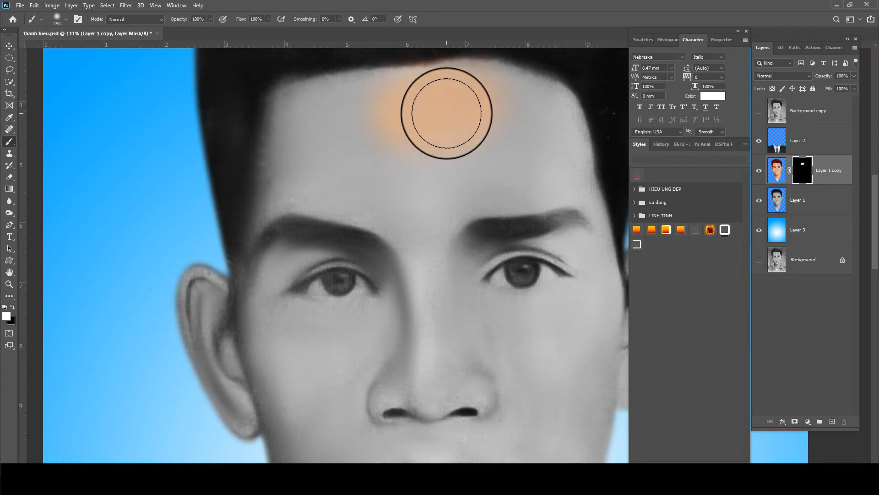
Paint skin tone along the left hairline, left forehead, between the brows and down the nose bridge
{"action": "key", "text": "bracketleft"}
{"action": "key", "text": "bracketleft"}
{"action": "key", "text": "bracketleft"}
{"action": "scroll", "coordinate": [433, 117], "scroll_direction": "down", "scroll_amount": 1}
{"action": "left_click_drag", "start_coordinate": [302, 144], "coordinate": [269, 206]}
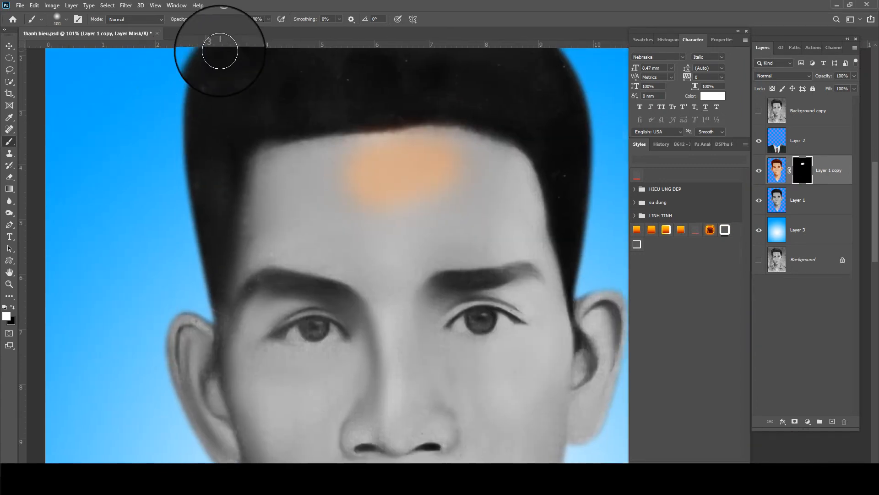
{"action": "scroll", "coordinate": [360, 161], "scroll_direction": "up", "scroll_amount": 2}
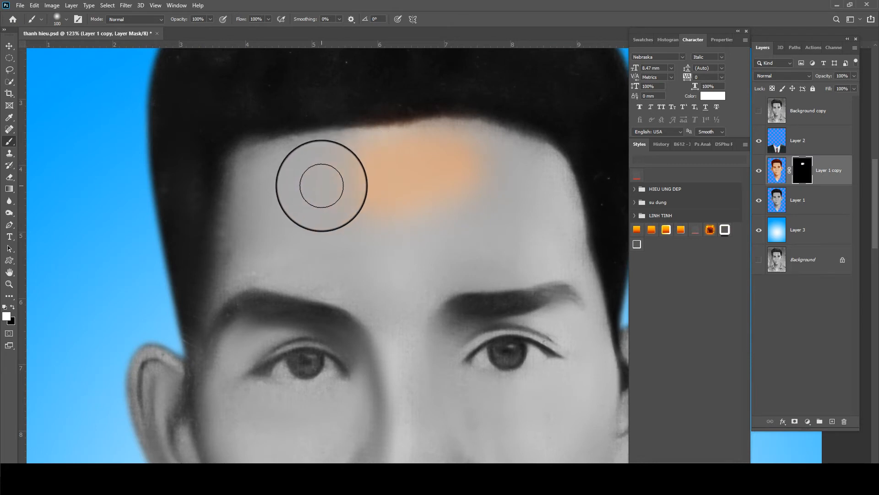
{"action": "mouse_move", "coordinate": [332, 203]}
{"action": "left_mouse_down"}
{"action": "mouse_move", "coordinate": [422, 148]}
{"action": "mouse_move", "coordinate": [314, 148]}
{"action": "mouse_move", "coordinate": [262, 174]}
{"action": "mouse_move", "coordinate": [350, 173]}
{"action": "mouse_move", "coordinate": [388, 149]}
{"action": "mouse_move", "coordinate": [506, 143]}
{"action": "mouse_move", "coordinate": [551, 175]}
{"action": "left_mouse_up"}
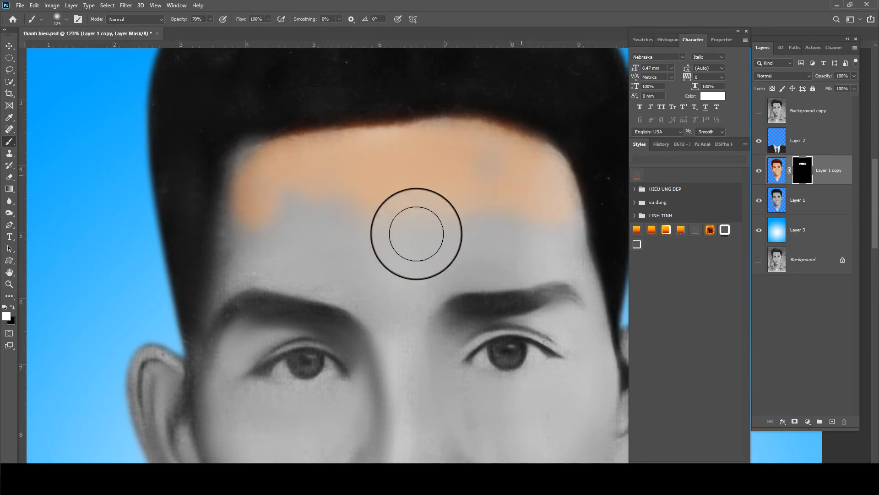
{"action": "key", "text": "bracketleft"}
{"action": "key", "text": "bracketleft"}
{"action": "key", "text": "bracketleft"}
{"action": "mouse_move", "coordinate": [232, 266]}
{"action": "left_mouse_down"}
{"action": "mouse_move", "coordinate": [239, 178]}
{"action": "mouse_move", "coordinate": [283, 206]}
{"action": "left_mouse_up"}
{"action": "mouse_move", "coordinate": [373, 236]}
{"action": "left_mouse_down"}
{"action": "mouse_move", "coordinate": [341, 194]}
{"action": "mouse_move", "coordinate": [311, 175]}
{"action": "left_mouse_up"}
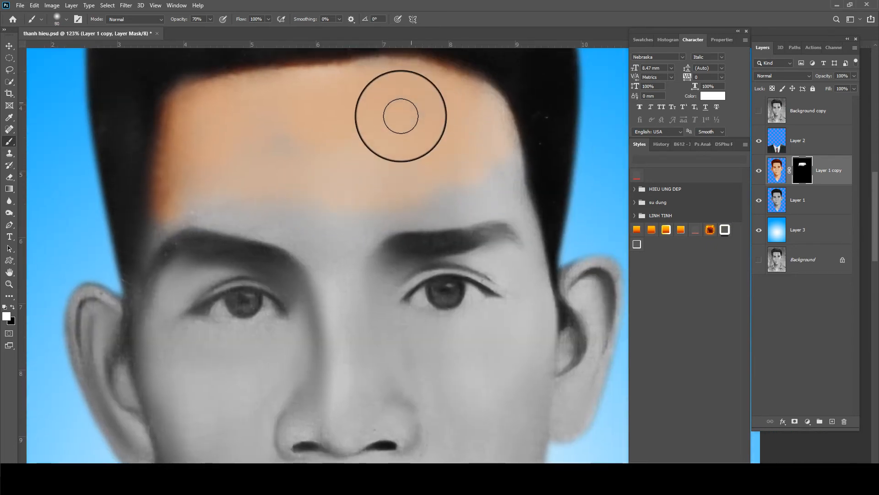
{"action": "key", "text": "bracketleft"}
{"action": "key", "text": "bracketleft"}
{"action": "left_click_drag", "start_coordinate": [329, 245], "coordinate": [344, 275]}
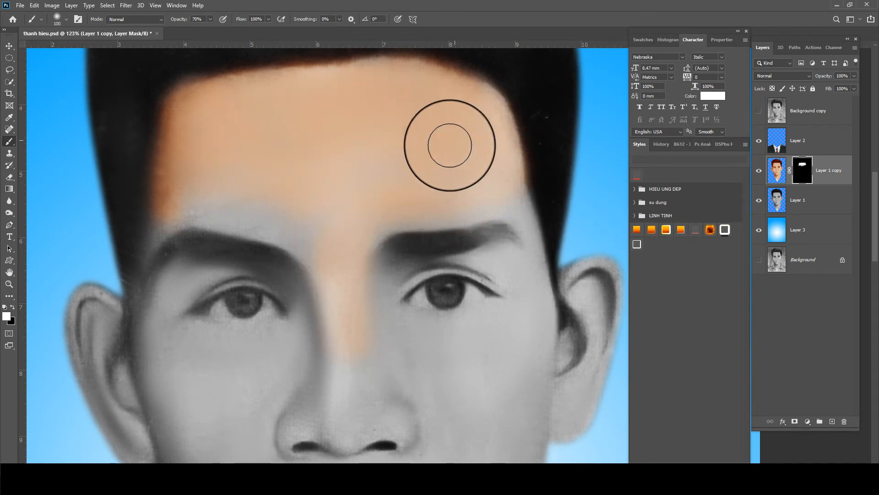
{"action": "mouse_move", "coordinate": [326, 242]}
{"action": "left_mouse_down"}
{"action": "mouse_move", "coordinate": [216, 209]}
{"action": "mouse_move", "coordinate": [204, 219]}
{"action": "mouse_move", "coordinate": [205, 207]}
{"action": "mouse_move", "coordinate": [178, 223]}
{"action": "mouse_move", "coordinate": [163, 220]}
{"action": "mouse_move", "coordinate": [218, 212]}
{"action": "mouse_move", "coordinate": [186, 212]}
{"action": "left_mouse_up"}
{"action": "mouse_move", "coordinate": [184, 250]}
{"action": "left_mouse_down"}
{"action": "mouse_move", "coordinate": [220, 181]}
{"action": "mouse_move", "coordinate": [171, 300]}
{"action": "mouse_move", "coordinate": [147, 226]}
{"action": "mouse_move", "coordinate": [131, 296]}
{"action": "mouse_move", "coordinate": [143, 261]}
{"action": "mouse_move", "coordinate": [152, 315]}
{"action": "left_mouse_up"}
Colour the left ear down to the lobe and the grey temple beside the eye
{"action": "left_click_drag", "start_coordinate": [153, 316], "coordinate": [156, 288]}
{"action": "mouse_move", "coordinate": [137, 219]}
{"action": "left_mouse_down"}
{"action": "mouse_move", "coordinate": [118, 229]}
{"action": "mouse_move", "coordinate": [175, 358]}
{"action": "left_mouse_up"}
{"action": "mouse_move", "coordinate": [160, 256]}
{"action": "left_mouse_down"}
{"action": "mouse_move", "coordinate": [184, 326]}
{"action": "mouse_move", "coordinate": [184, 269]}
{"action": "left_mouse_up"}
{"action": "mouse_move", "coordinate": [159, 176]}
{"action": "left_mouse_down"}
{"action": "mouse_move", "coordinate": [141, 169]}
{"action": "mouse_move", "coordinate": [162, 193]}
{"action": "mouse_move", "coordinate": [160, 219]}
{"action": "mouse_move", "coordinate": [104, 204]}
{"action": "mouse_move", "coordinate": [141, 283]}
{"action": "mouse_move", "coordinate": [171, 311]}
{"action": "mouse_move", "coordinate": [190, 313]}
{"action": "mouse_move", "coordinate": [183, 280]}
{"action": "left_mouse_up"}
{"action": "scroll", "coordinate": [183, 281], "scroll_direction": "down", "scroll_amount": 1}
{"action": "key", "text": "bracketleft"}
{"action": "mouse_move", "coordinate": [207, 179]}
{"action": "left_mouse_down"}
{"action": "mouse_move", "coordinate": [214, 147]}
{"action": "mouse_move", "coordinate": [191, 150]}
{"action": "mouse_move", "coordinate": [243, 138]}
{"action": "mouse_move", "coordinate": [294, 142]}
{"action": "mouse_move", "coordinate": [329, 183]}
{"action": "mouse_move", "coordinate": [319, 153]}
{"action": "mouse_move", "coordinate": [326, 166]}
{"action": "mouse_move", "coordinate": [306, 172]}
{"action": "mouse_move", "coordinate": [236, 131]}
{"action": "mouse_move", "coordinate": [212, 142]}
{"action": "mouse_move", "coordinate": [188, 181]}
{"action": "mouse_move", "coordinate": [256, 205]}
{"action": "mouse_move", "coordinate": [301, 191]}
{"action": "mouse_move", "coordinate": [277, 197]}
{"action": "mouse_move", "coordinate": [213, 171]}
{"action": "mouse_move", "coordinate": [236, 148]}
{"action": "mouse_move", "coordinate": [224, 155]}
{"action": "mouse_move", "coordinate": [230, 191]}
{"action": "mouse_move", "coordinate": [321, 187]}
{"action": "mouse_move", "coordinate": [297, 247]}
{"action": "mouse_move", "coordinate": [327, 189]}
{"action": "mouse_move", "coordinate": [329, 204]}
{"action": "mouse_move", "coordinate": [290, 267]}
{"action": "mouse_move", "coordinate": [325, 187]}
{"action": "mouse_move", "coordinate": [242, 256]}
{"action": "mouse_move", "coordinate": [198, 216]}
{"action": "mouse_move", "coordinate": [213, 252]}
{"action": "mouse_move", "coordinate": [265, 220]}
{"action": "mouse_move", "coordinate": [206, 193]}
{"action": "mouse_move", "coordinate": [220, 254]}
{"action": "mouse_move", "coordinate": [186, 177]}
{"action": "mouse_move", "coordinate": [251, 234]}
{"action": "mouse_move", "coordinate": [297, 210]}
{"action": "mouse_move", "coordinate": [248, 275]}
{"action": "mouse_move", "coordinate": [254, 347]}
{"action": "mouse_move", "coordinate": [211, 293]}
{"action": "mouse_move", "coordinate": [210, 367]}
{"action": "mouse_move", "coordinate": [239, 421]}
{"action": "mouse_move", "coordinate": [251, 294]}
{"action": "mouse_move", "coordinate": [273, 258]}
{"action": "mouse_move", "coordinate": [282, 303]}
{"action": "mouse_move", "coordinate": [285, 261]}
{"action": "mouse_move", "coordinate": [304, 264]}
{"action": "mouse_move", "coordinate": [304, 248]}
{"action": "mouse_move", "coordinate": [340, 208]}
{"action": "mouse_move", "coordinate": [331, 267]}
{"action": "mouse_move", "coordinate": [313, 246]}
{"action": "mouse_move", "coordinate": [318, 299]}
{"action": "mouse_move", "coordinate": [317, 270]}
{"action": "mouse_move", "coordinate": [347, 286]}
{"action": "mouse_move", "coordinate": [332, 128]}
{"action": "mouse_move", "coordinate": [347, 217]}
{"action": "mouse_move", "coordinate": [350, 202]}
{"action": "mouse_move", "coordinate": [373, 210]}
{"action": "mouse_move", "coordinate": [375, 309]}
{"action": "mouse_move", "coordinate": [369, 242]}
{"action": "mouse_move", "coordinate": [351, 291]}
{"action": "mouse_move", "coordinate": [387, 208]}
{"action": "left_mouse_up"}
{"action": "key", "text": "bracketright"}
{"action": "key", "text": "bracketright"}
{"action": "key", "text": "bracketright"}
{"action": "key", "text": "bracketright"}
{"action": "key", "text": "bracketleft"}
{"action": "key", "text": "bracketleft"}
Paint skin tone above the right eye, beside the nose, the right temple and ear edge
{"action": "key", "text": "bracketright"}
{"action": "key", "text": "bracketright"}
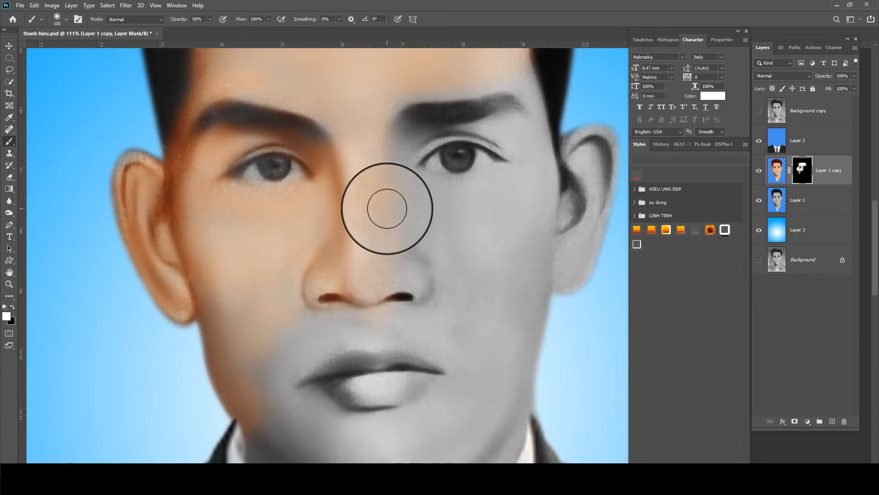
{"action": "key", "text": "bracketleft"}
{"action": "key", "text": "bracketleft"}
{"action": "key", "text": "bracketleft"}
{"action": "mouse_move", "coordinate": [404, 148]}
{"action": "left_mouse_down"}
{"action": "mouse_move", "coordinate": [460, 130]}
{"action": "mouse_move", "coordinate": [521, 139]}
{"action": "mouse_move", "coordinate": [521, 128]}
{"action": "mouse_move", "coordinate": [405, 133]}
{"action": "mouse_move", "coordinate": [395, 143]}
{"action": "mouse_move", "coordinate": [390, 178]}
{"action": "mouse_move", "coordinate": [404, 159]}
{"action": "mouse_move", "coordinate": [404, 242]}
{"action": "mouse_move", "coordinate": [413, 255]}
{"action": "mouse_move", "coordinate": [394, 166]}
{"action": "left_mouse_up"}
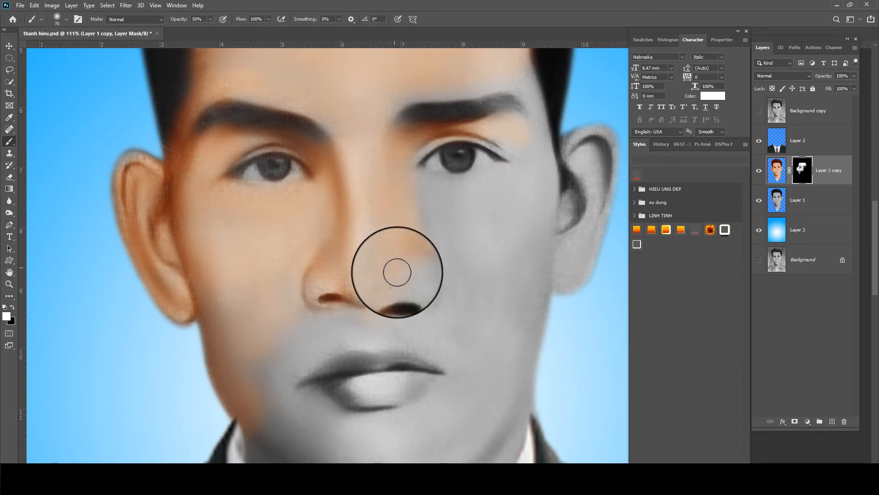
{"action": "key", "text": "bracketright"}
{"action": "key", "text": "bracketright"}
{"action": "left_click_drag", "start_coordinate": [397, 272], "coordinate": [419, 189]}
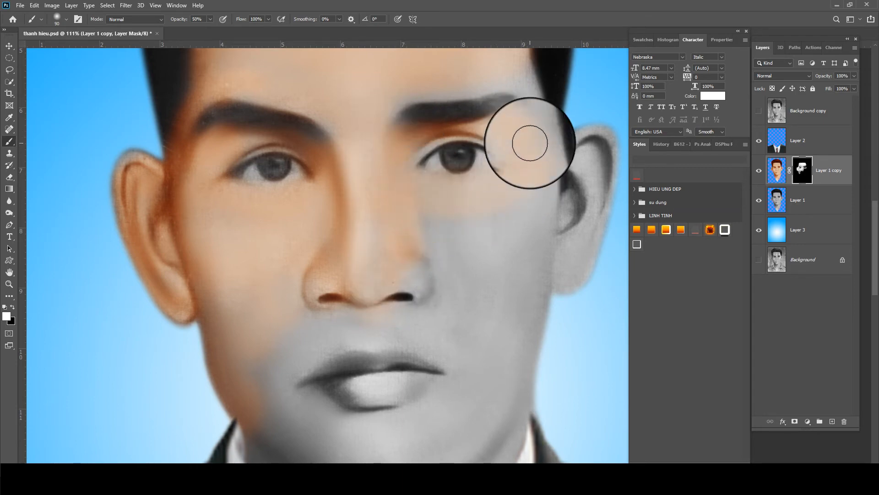
{"action": "mouse_move", "coordinate": [530, 142]}
{"action": "left_mouse_down"}
{"action": "mouse_move", "coordinate": [517, 86]}
{"action": "mouse_move", "coordinate": [544, 141]}
{"action": "mouse_move", "coordinate": [453, 81]}
{"action": "mouse_move", "coordinate": [533, 223]}
{"action": "mouse_move", "coordinate": [583, 161]}
{"action": "mouse_move", "coordinate": [584, 268]}
{"action": "left_mouse_up"}
{"action": "mouse_move", "coordinate": [576, 195]}
{"action": "left_mouse_down"}
{"action": "mouse_move", "coordinate": [584, 141]}
{"action": "mouse_move", "coordinate": [613, 154]}
{"action": "mouse_move", "coordinate": [560, 308]}
{"action": "mouse_move", "coordinate": [540, 210]}
{"action": "mouse_move", "coordinate": [552, 197]}
{"action": "mouse_move", "coordinate": [531, 240]}
{"action": "mouse_move", "coordinate": [495, 186]}
{"action": "left_mouse_up"}
Extend skin colour over the nose and down the right cheek toward the ear
{"action": "key", "text": "bracketright"}
{"action": "key", "text": "bracketright"}
{"action": "key", "text": "space"}
{"action": "mouse_move", "coordinate": [439, 178]}
{"action": "left_mouse_down"}
{"action": "mouse_move", "coordinate": [393, 184]}
{"action": "mouse_move", "coordinate": [381, 225]}
{"action": "mouse_move", "coordinate": [334, 235]}
{"action": "mouse_move", "coordinate": [396, 157]}
{"action": "mouse_move", "coordinate": [329, 189]}
{"action": "mouse_move", "coordinate": [326, 132]}
{"action": "mouse_move", "coordinate": [392, 203]}
{"action": "mouse_move", "coordinate": [430, 178]}
{"action": "mouse_move", "coordinate": [484, 231]}
{"action": "mouse_move", "coordinate": [468, 166]}
{"action": "mouse_move", "coordinate": [418, 193]}
{"action": "mouse_move", "coordinate": [461, 291]}
{"action": "mouse_move", "coordinate": [468, 138]}
{"action": "mouse_move", "coordinate": [404, 171]}
{"action": "mouse_move", "coordinate": [450, 230]}
{"action": "mouse_move", "coordinate": [517, 82]}
{"action": "left_mouse_up"}
{"action": "key", "text": "space"}
{"action": "left_click_drag", "start_coordinate": [467, 255], "coordinate": [467, 243]}
{"action": "left_click_drag", "start_coordinate": [506, 133], "coordinate": [481, 215]}
With a larger brush, paint skin colour over the jaw, neck and chin
{"action": "left_click_drag", "start_coordinate": [442, 324], "coordinate": [440, 269]}
{"action": "mouse_move", "coordinate": [453, 316]}
{"action": "left_mouse_down"}
{"action": "mouse_move", "coordinate": [439, 357]}
{"action": "mouse_move", "coordinate": [388, 353]}
{"action": "left_mouse_up"}
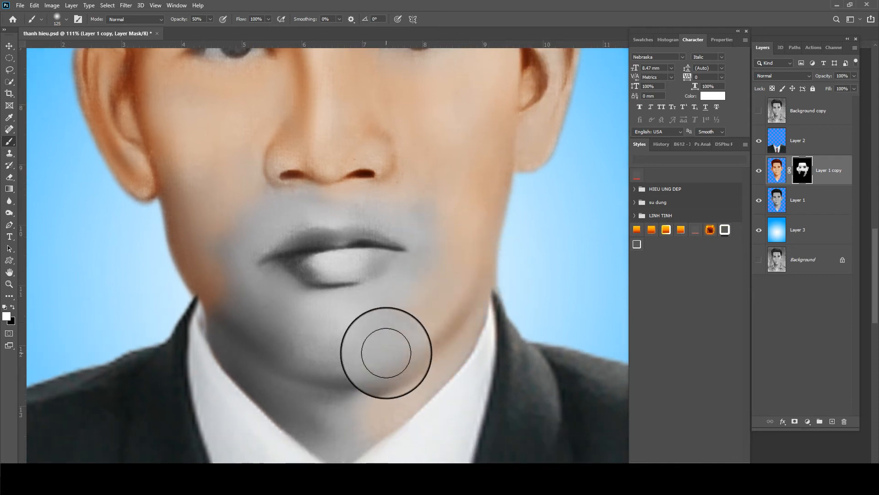
{"action": "key", "text": "bracketright"}
{"action": "key", "text": "bracketright"}
{"action": "key", "text": "bracketright"}
{"action": "mouse_move", "coordinate": [437, 272]}
{"action": "left_mouse_down"}
{"action": "mouse_move", "coordinate": [381, 327]}
{"action": "mouse_move", "coordinate": [415, 297]}
{"action": "mouse_move", "coordinate": [304, 314]}
{"action": "mouse_move", "coordinate": [380, 251]}
{"action": "mouse_move", "coordinate": [270, 245]}
{"action": "mouse_move", "coordinate": [389, 238]}
{"action": "mouse_move", "coordinate": [282, 187]}
{"action": "mouse_move", "coordinate": [246, 253]}
{"action": "mouse_move", "coordinate": [192, 193]}
{"action": "mouse_move", "coordinate": [208, 295]}
{"action": "mouse_move", "coordinate": [174, 184]}
{"action": "mouse_move", "coordinate": [235, 255]}
{"action": "mouse_move", "coordinate": [274, 325]}
{"action": "mouse_move", "coordinate": [233, 276]}
{"action": "mouse_move", "coordinate": [236, 305]}
{"action": "mouse_move", "coordinate": [287, 398]}
{"action": "mouse_move", "coordinate": [299, 356]}
{"action": "mouse_move", "coordinate": [382, 340]}
{"action": "mouse_move", "coordinate": [246, 352]}
{"action": "mouse_move", "coordinate": [269, 421]}
{"action": "mouse_move", "coordinate": [298, 281]}
{"action": "mouse_move", "coordinate": [403, 333]}
{"action": "mouse_move", "coordinate": [468, 309]}
{"action": "mouse_move", "coordinate": [364, 416]}
{"action": "mouse_move", "coordinate": [400, 299]}
{"action": "mouse_move", "coordinate": [278, 332]}
{"action": "mouse_move", "coordinate": [302, 357]}
{"action": "mouse_move", "coordinate": [283, 258]}
{"action": "mouse_move", "coordinate": [372, 246]}
{"action": "mouse_move", "coordinate": [410, 323]}
{"action": "left_mouse_up"}
{"action": "key", "text": "bracketleft"}
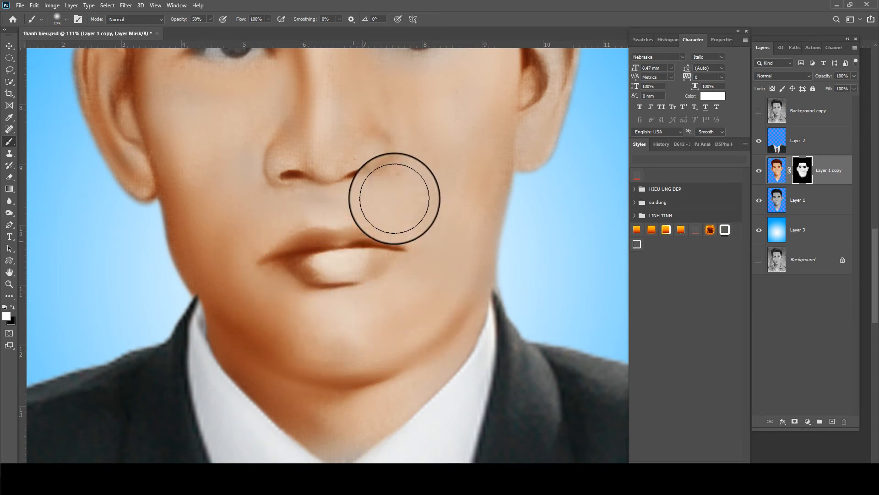
Undo the stray paint at the mouth corner and save the file
{"action": "left_click_drag", "start_coordinate": [231, 214], "coordinate": [247, 321]}
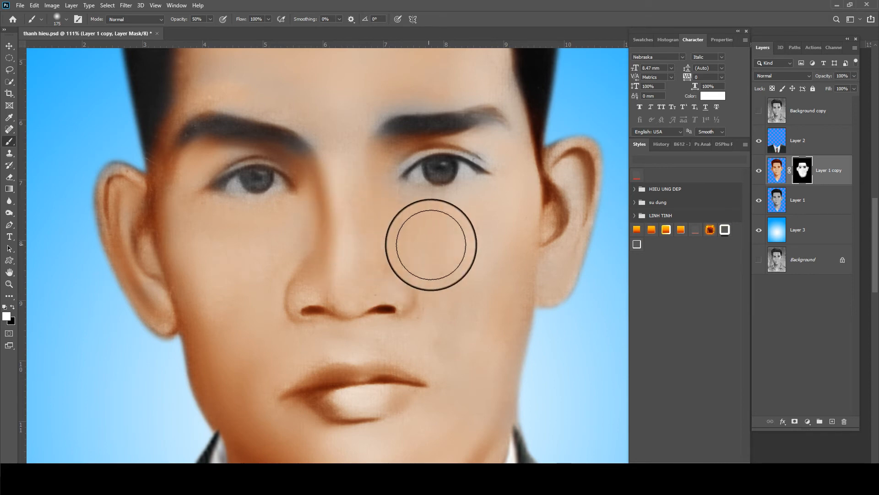
{"action": "left_click_drag", "start_coordinate": [477, 349], "coordinate": [460, 235]}
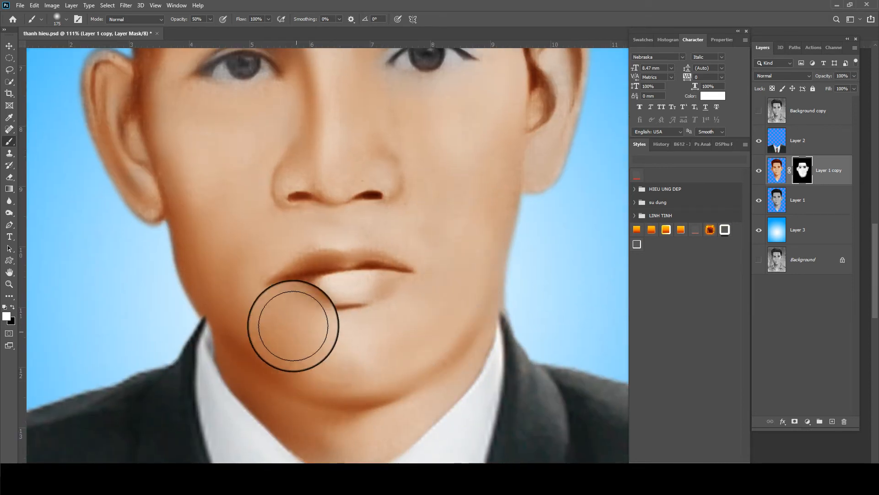
{"action": "key", "text": "ctrl+z"}
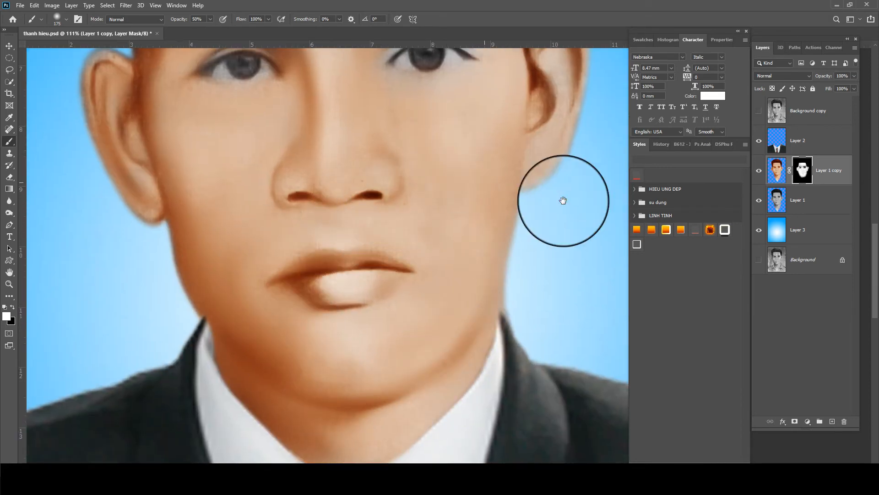
{"action": "key", "text": "ctrl+s"}
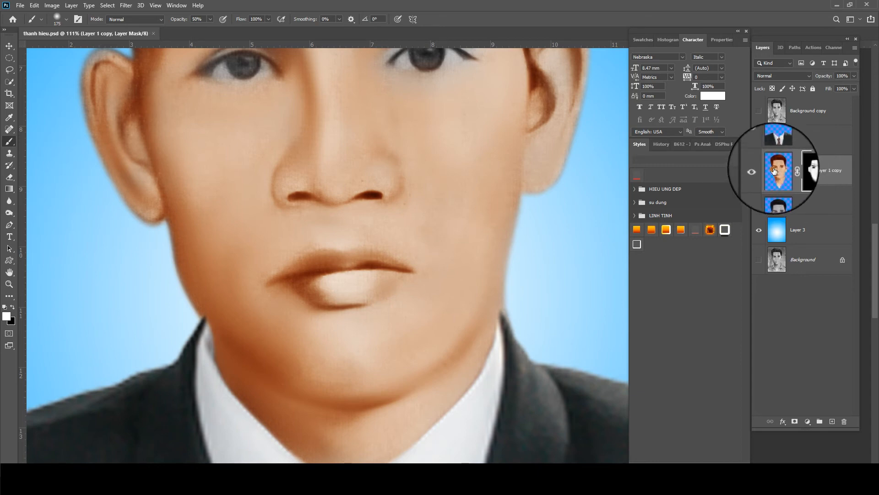
Select the lips with a 5 px feather and darken their midtones in Levels
{"action": "scroll", "coordinate": [321, 288], "scroll_direction": "up", "scroll_amount": 3}
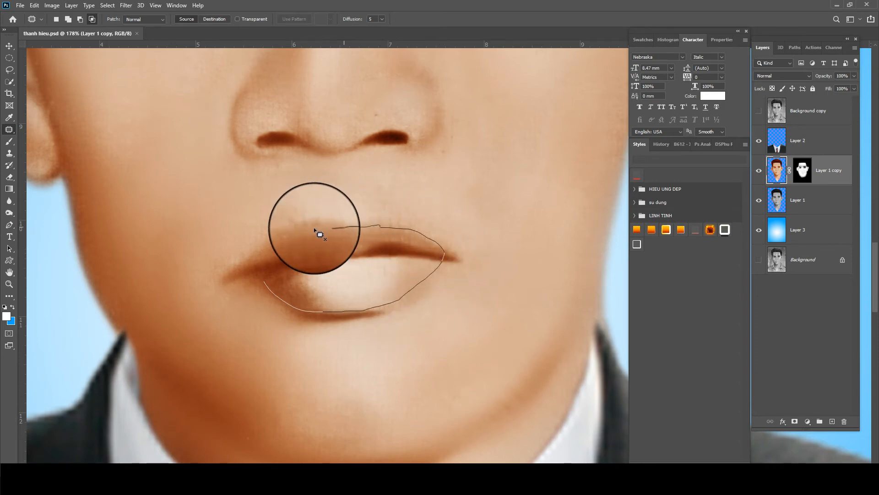
{"action": "left_click_drag", "start_coordinate": [256, 270], "coordinate": [255, 255]}
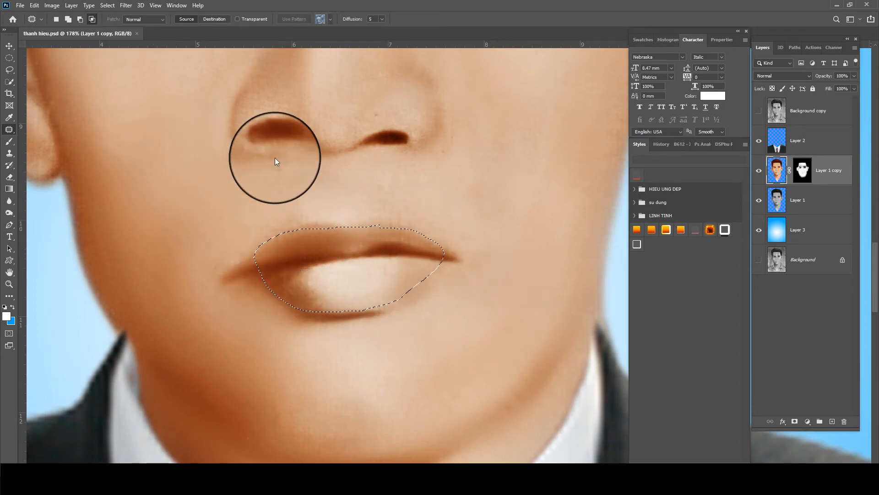
{"action": "key", "text": "shift+F6"}
{"action": "type", "text": "5"}
{"action": "key", "text": "Return"}
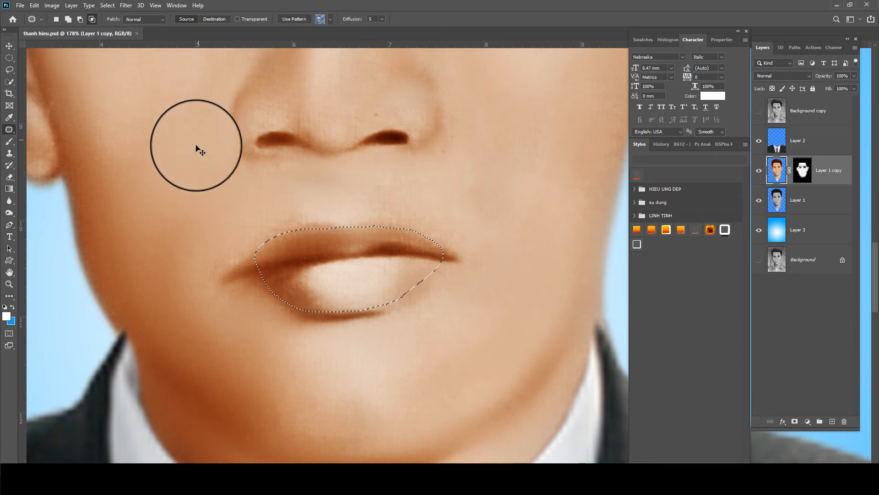
{"action": "key", "text": "ctrl+l"}
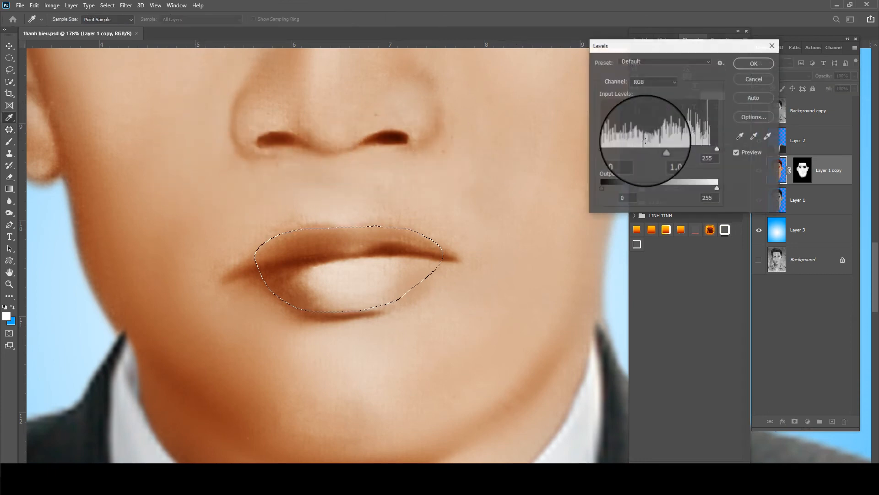
{"action": "left_click_drag", "start_coordinate": [659, 149], "coordinate": [669, 149]}
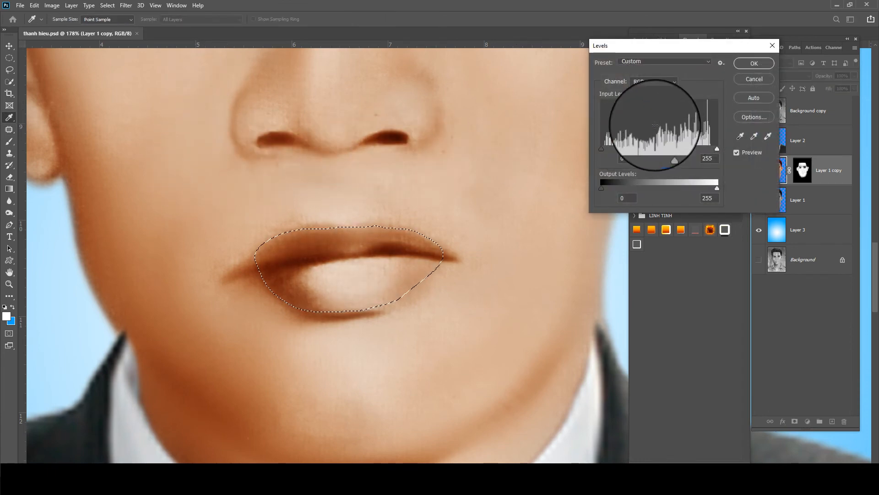
{"action": "key", "text": "Return"}
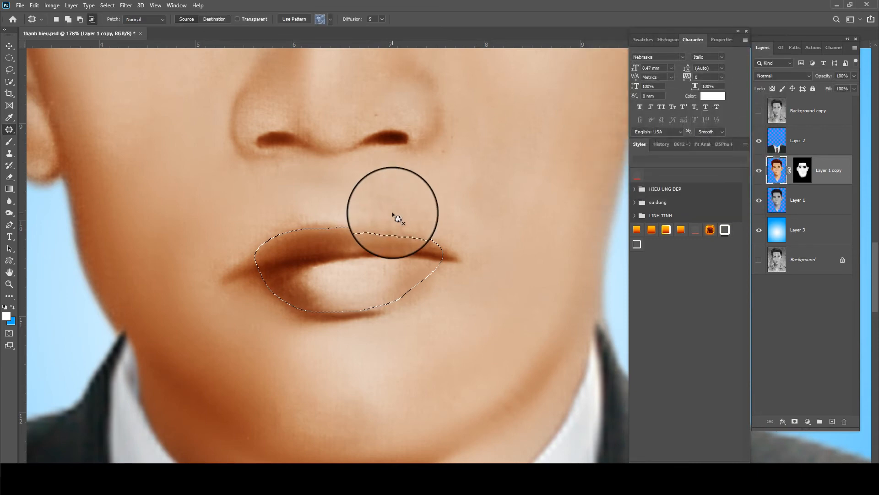
Shift the lips' colour toward magenta in Color Balance, then deselect
{"action": "key", "text": "ctrl+b"}
{"action": "left_click_drag", "start_coordinate": [612, 82], "coordinate": [629, 92]}
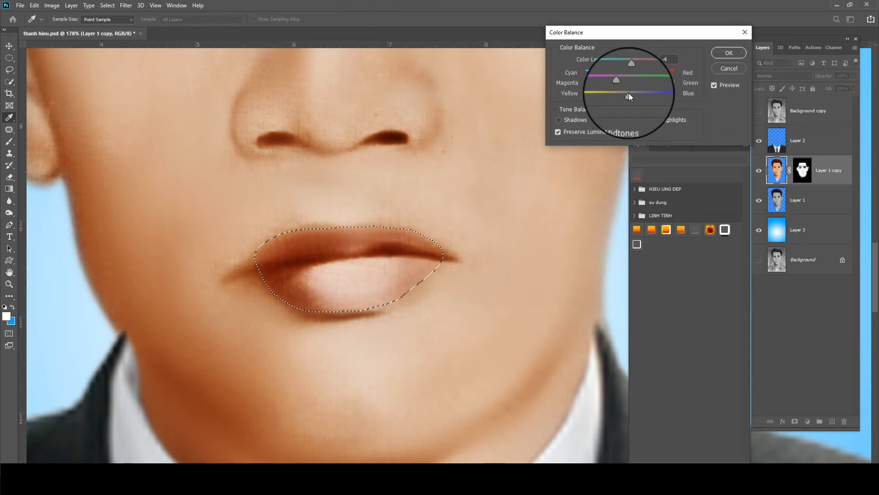
{"action": "key", "text": "Return"}
{"action": "scroll", "coordinate": [384, 191], "scroll_direction": "down", "scroll_amount": 5}
{"action": "scroll", "coordinate": [381, 191], "scroll_direction": "down", "scroll_amount": 4}
{"action": "key", "text": "ctrl+d"}
{"action": "left_click_drag", "start_coordinate": [382, 72], "coordinate": [392, 174]}
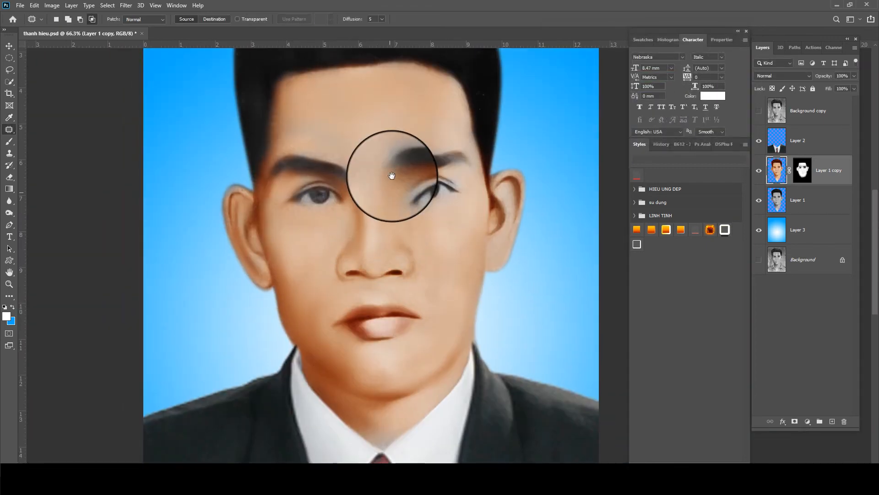
Paint skin colour on the Layer 1 copy mask around the brows, ear and neck base
{"action": "scroll", "coordinate": [403, 176], "scroll_direction": "up", "scroll_amount": 1}
{"action": "left_click", "coordinate": [808, 170]}
{"action": "scroll", "coordinate": [333, 97], "scroll_direction": "up", "scroll_amount": 1}
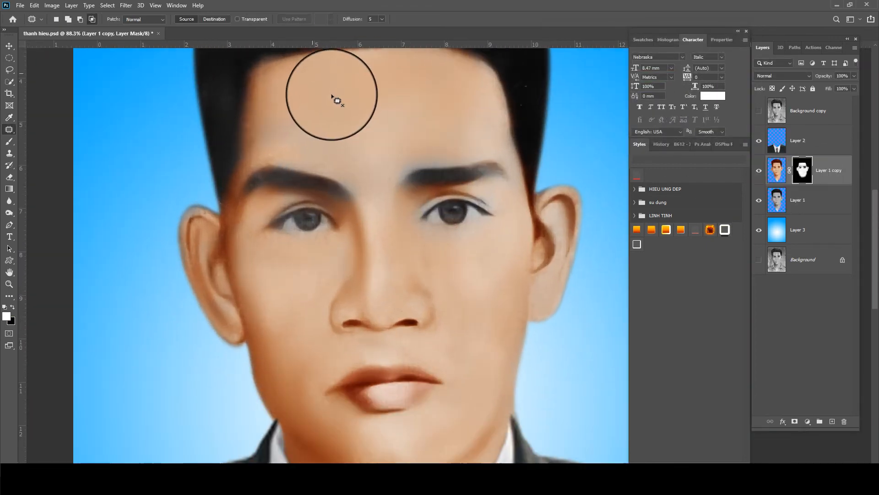
{"action": "key", "text": "b"}
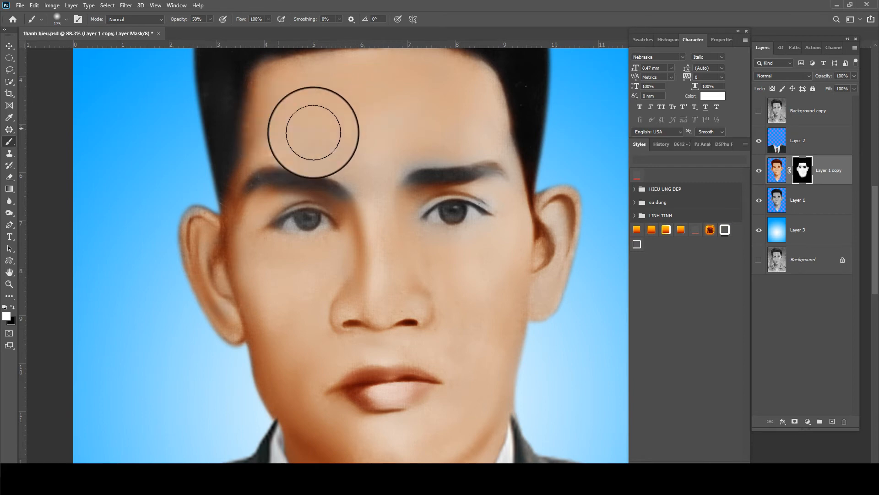
{"action": "scroll", "coordinate": [402, 156], "scroll_direction": "up", "scroll_amount": 1}
{"action": "key", "text": "bracketleft"}
{"action": "key", "text": "bracketleft"}
{"action": "key", "text": "bracketleft"}
{"action": "key", "text": "bracketleft"}
{"action": "key", "text": "bracketleft"}
{"action": "key", "text": "bracketleft"}
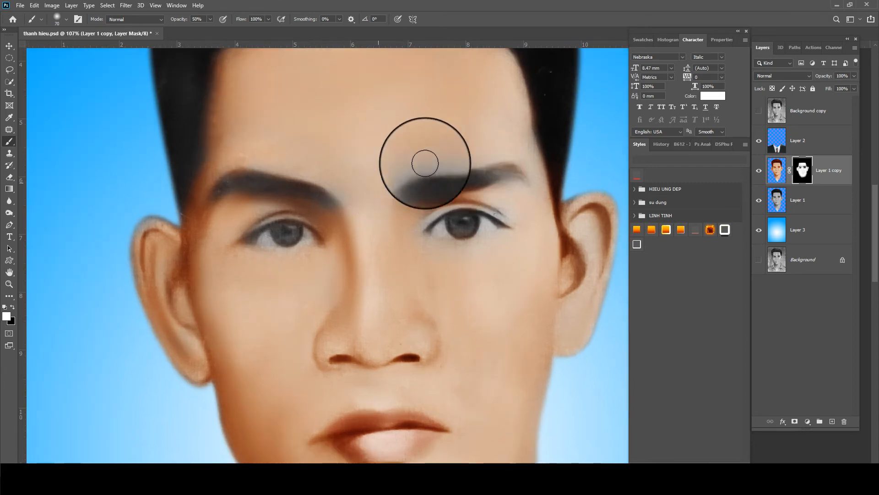
{"action": "key", "text": "bracketright"}
{"action": "key", "text": "bracketright"}
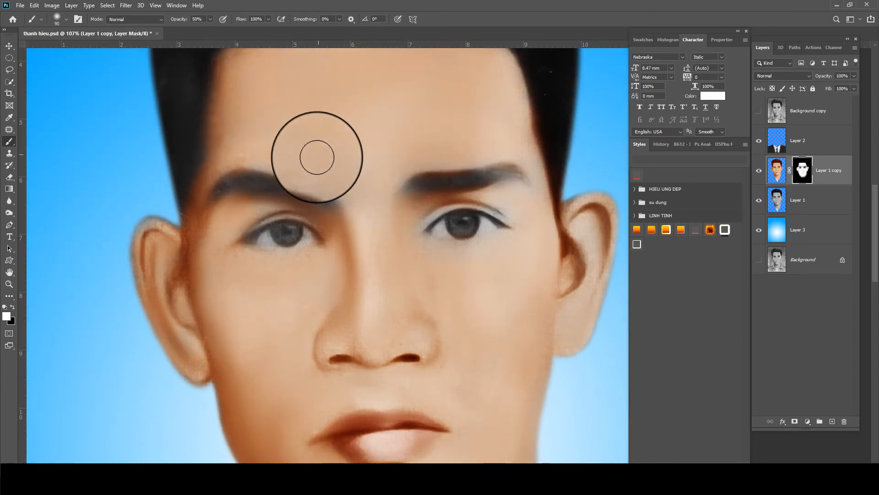
{"action": "key", "text": "bracketleft"}
{"action": "key", "text": "bracketleft"}
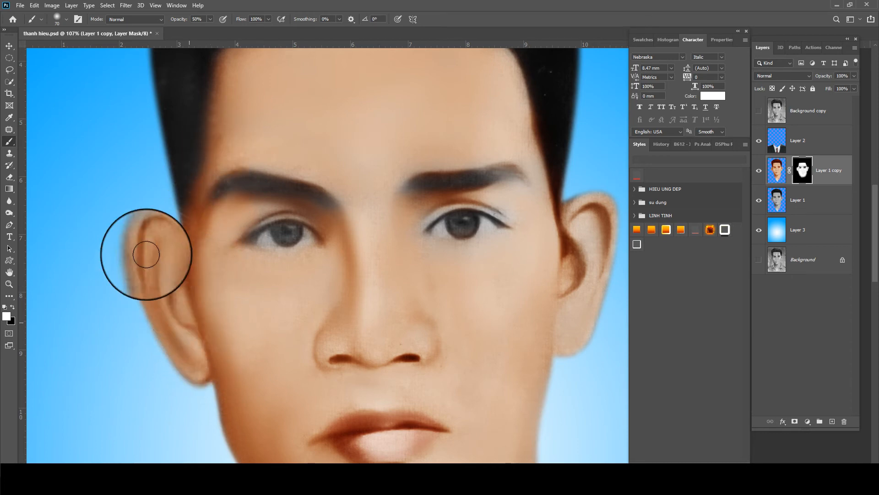
{"action": "key", "text": "bracketright"}
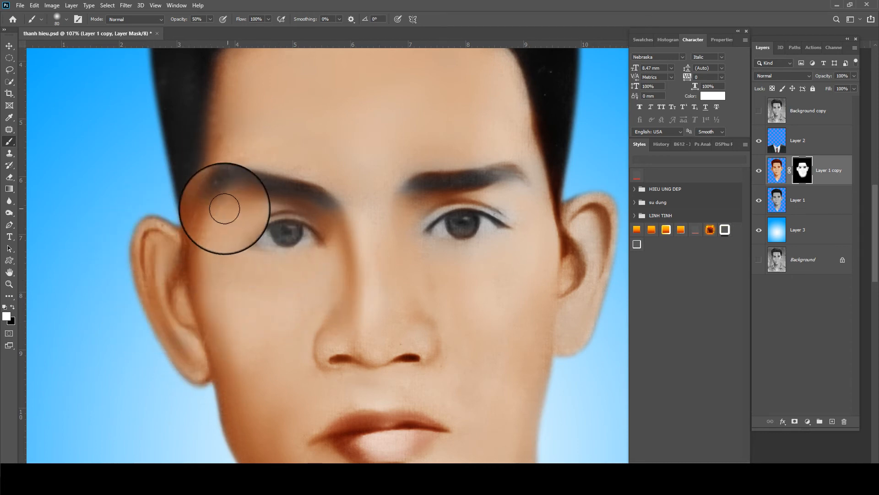
{"action": "scroll", "coordinate": [243, 205], "scroll_direction": "down", "scroll_amount": 5}
{"action": "scroll", "coordinate": [491, 206], "scroll_direction": "up", "scroll_amount": 2}
{"action": "key", "text": "bracketright"}
{"action": "key", "text": "bracketright"}
{"action": "key", "text": "bracketright"}
{"action": "key", "text": "bracketright"}
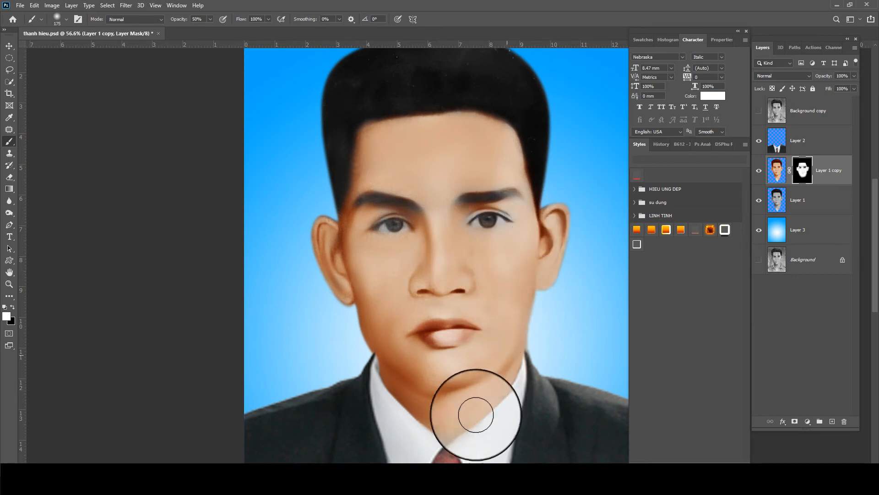
{"action": "left_click_drag", "start_coordinate": [460, 367], "coordinate": [442, 276]}
{"action": "left_click_drag", "start_coordinate": [435, 326], "coordinate": [434, 338]}
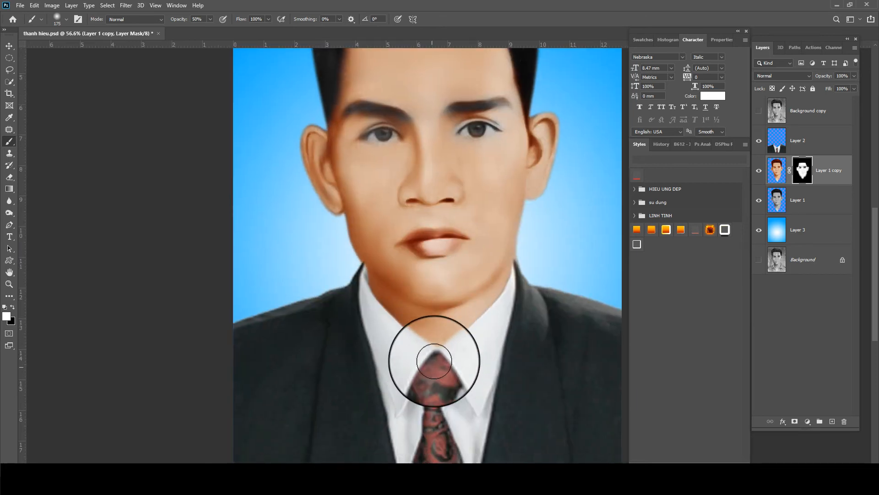
Erase the grey fringe between the neck and collar on Layer 2
{"action": "left_click", "coordinate": [801, 146]}
{"action": "scroll", "coordinate": [301, 274], "scroll_direction": "up", "scroll_amount": 3}
{"action": "key", "text": "e"}
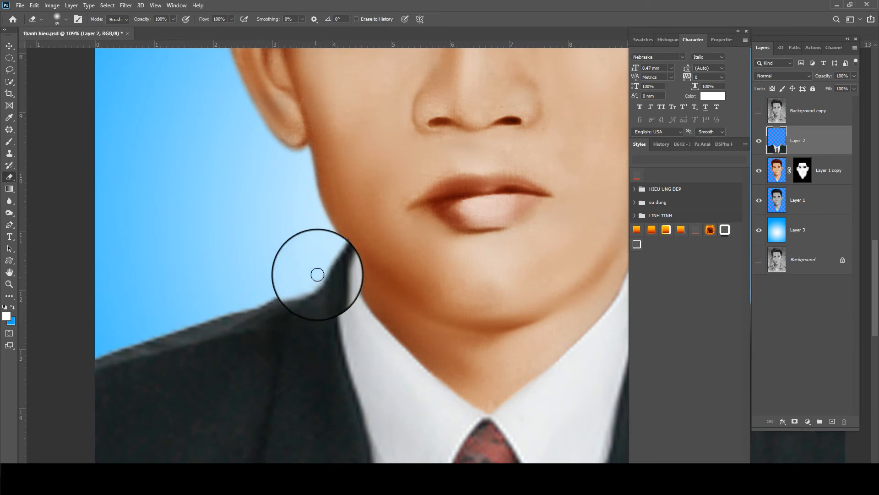
{"action": "mouse_move", "coordinate": [349, 234]}
{"action": "left_mouse_down"}
{"action": "mouse_move", "coordinate": [364, 278]}
{"action": "mouse_move", "coordinate": [356, 236]}
{"action": "left_mouse_up"}
{"action": "scroll", "coordinate": [356, 243], "scroll_direction": "down", "scroll_amount": 6}
Save the file and view the whole portrait
{"action": "key", "text": "ctrl+s"}
{"action": "scroll", "coordinate": [467, 278], "scroll_direction": "up", "scroll_amount": 2}
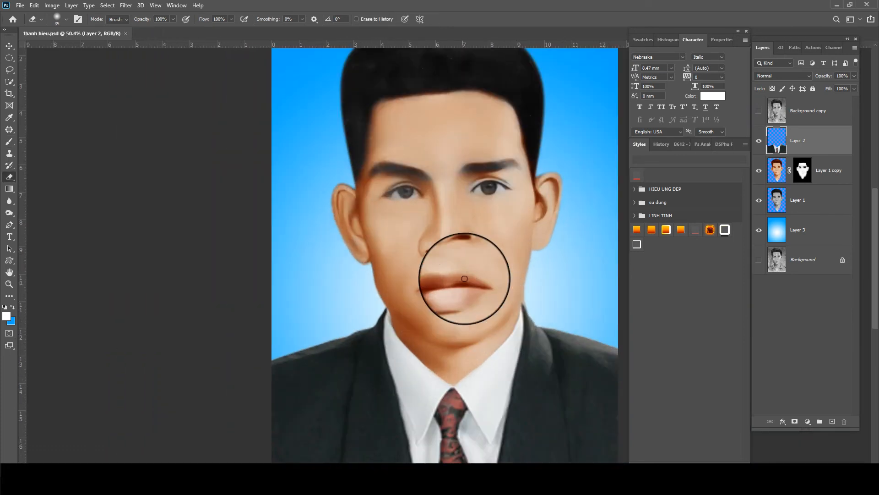
{"action": "left_click_drag", "start_coordinate": [484, 257], "coordinate": [458, 229]}
{"action": "scroll", "coordinate": [438, 223], "scroll_direction": "down", "scroll_amount": 3}
Merge Layer 1 copy and Layer 1 into one layer and compare against the black-and-white original
{"action": "left_click", "coordinate": [834, 177]}
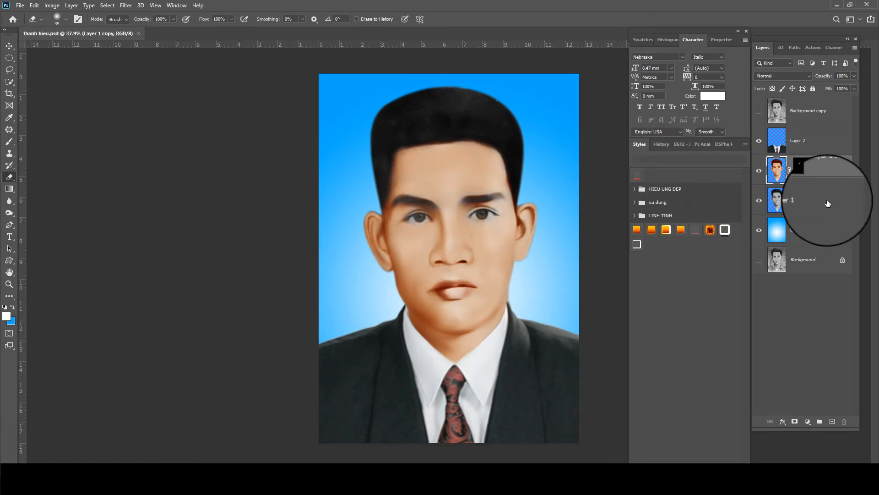
{"action": "left_click", "coordinate": [819, 207], "text": "ctrl"}
{"action": "key", "text": "ctrl+e"}
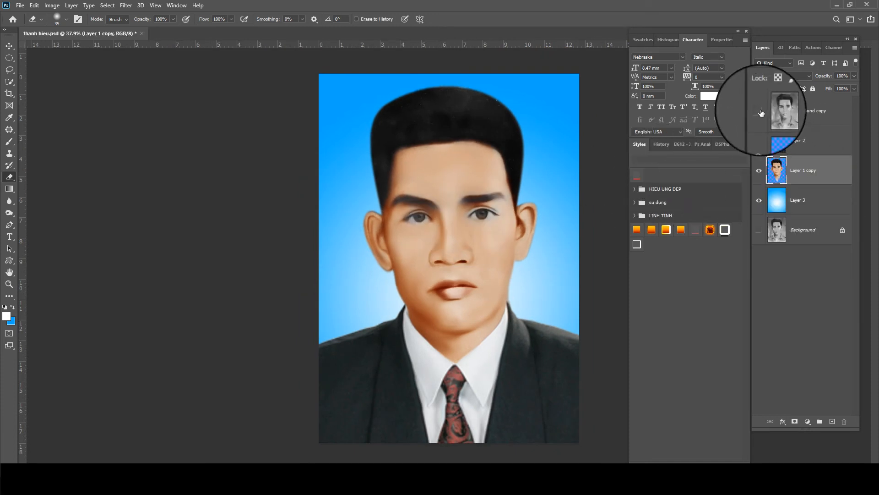
{"action": "left_click", "coordinate": [761, 112]}
{"action": "left_click", "coordinate": [760, 111]}
{"action": "left_click", "coordinate": [760, 112]}
{"action": "left_click", "coordinate": [760, 112]}
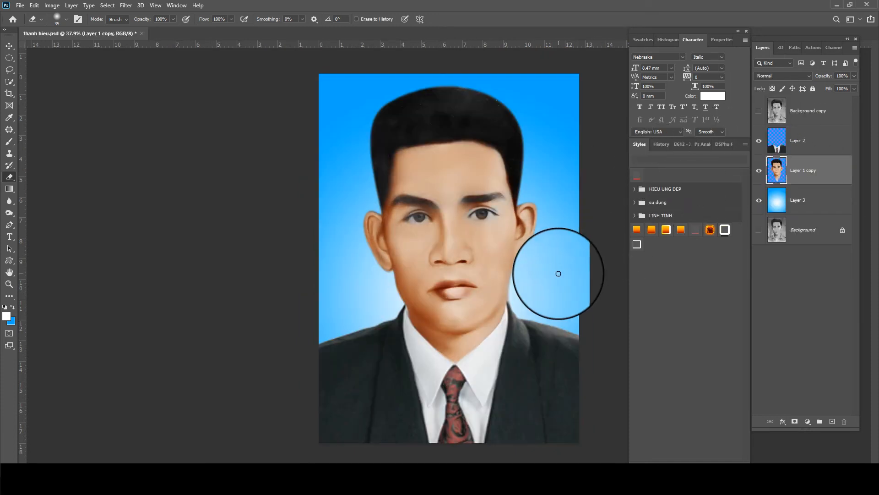
Enlarge the Mixer Brush to 60 and frame the eyebrows, eyes and nose
{"action": "scroll", "coordinate": [379, 271], "scroll_direction": "up", "scroll_amount": 10}
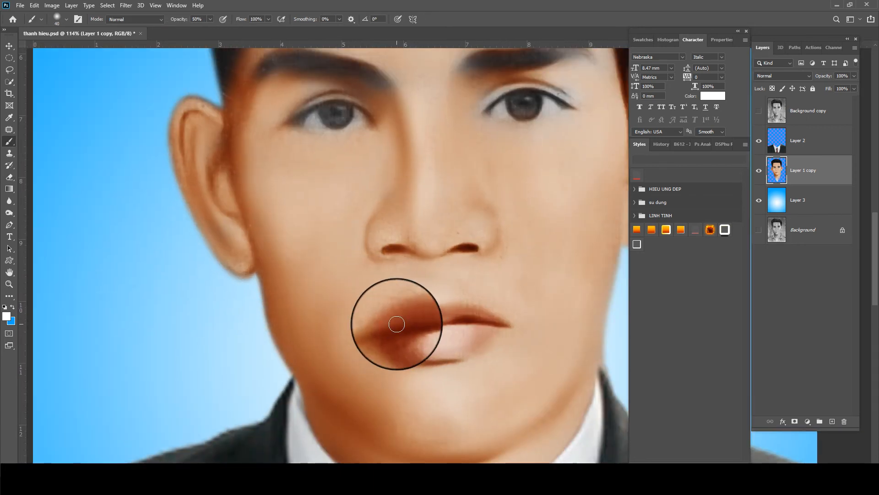
{"action": "scroll", "coordinate": [386, 333], "scroll_direction": "up", "scroll_amount": 2}
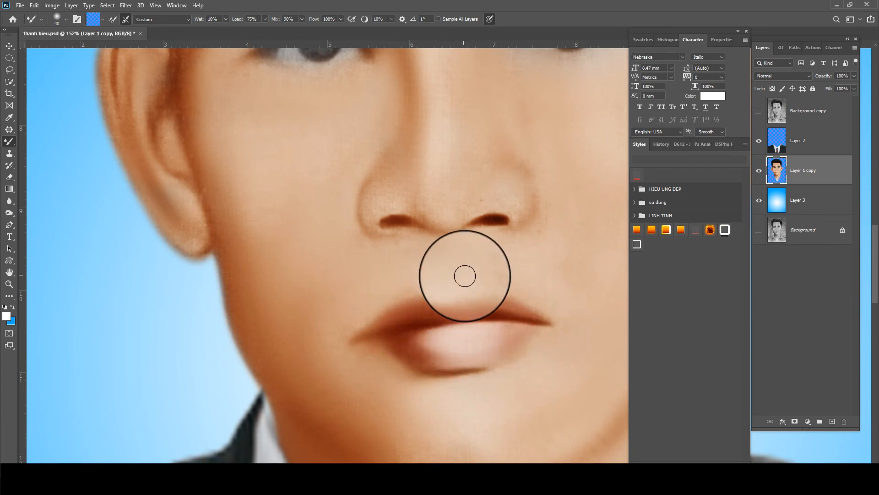
{"action": "key", "text": "bracketright"}
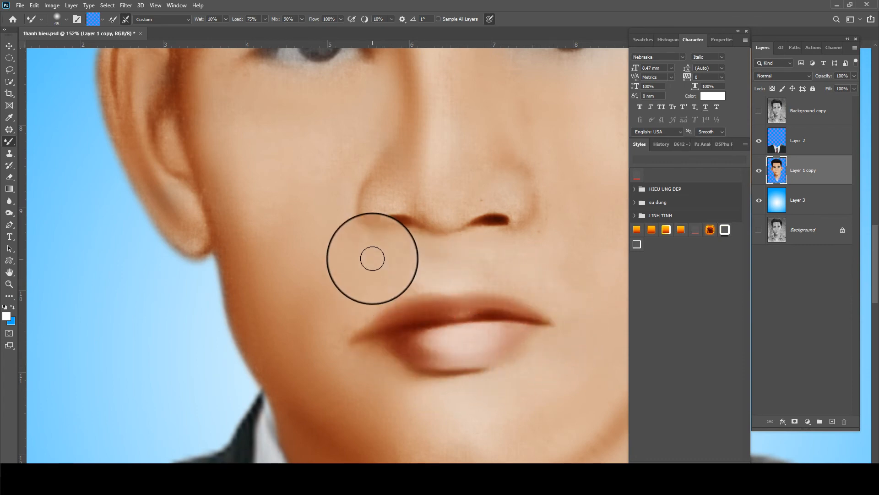
{"action": "key", "text": "bracketright"}
{"action": "key", "text": "bracketright"}
{"action": "key", "text": "bracketright"}
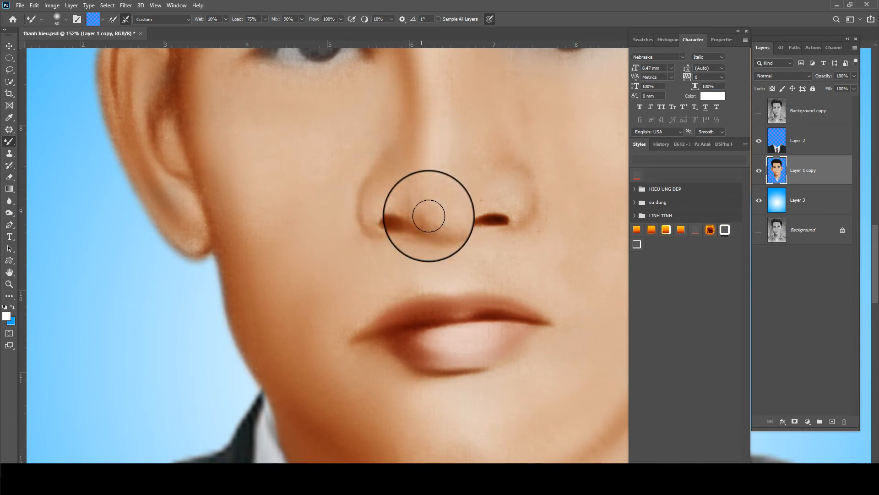
{"action": "scroll", "coordinate": [273, 158], "scroll_direction": "up", "scroll_amount": 5}
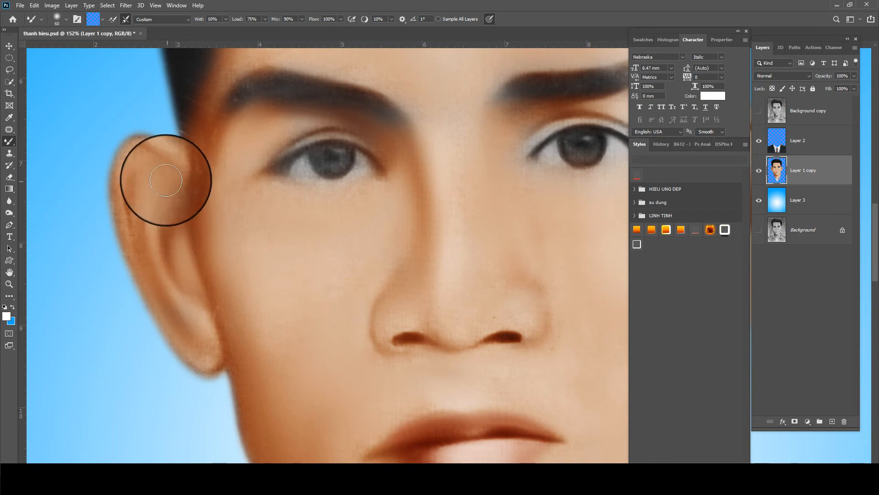
{"action": "left_click_drag", "start_coordinate": [186, 180], "coordinate": [181, 250]}
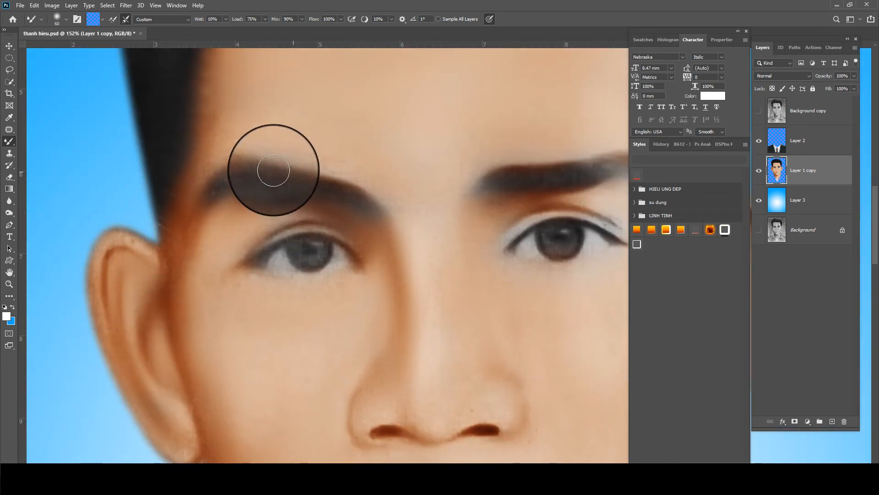
{"action": "left_click_drag", "start_coordinate": [439, 201], "coordinate": [329, 199]}
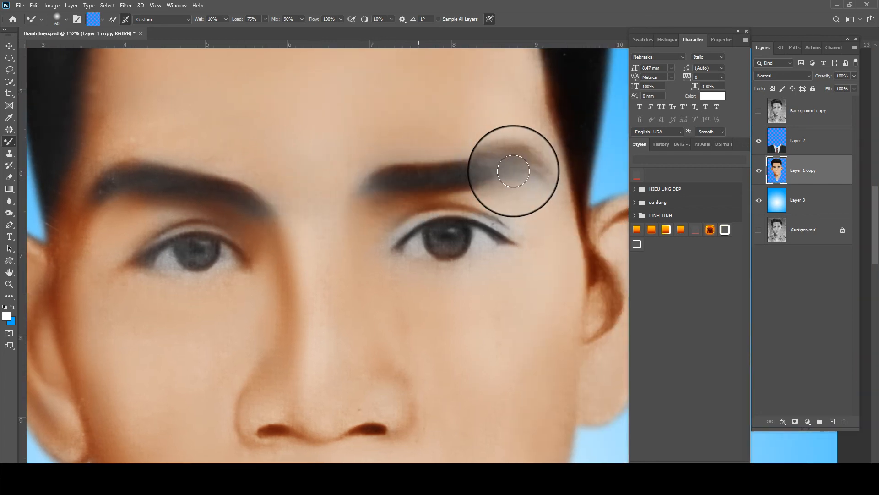
{"action": "left_click_drag", "start_coordinate": [357, 257], "coordinate": [356, 224]}
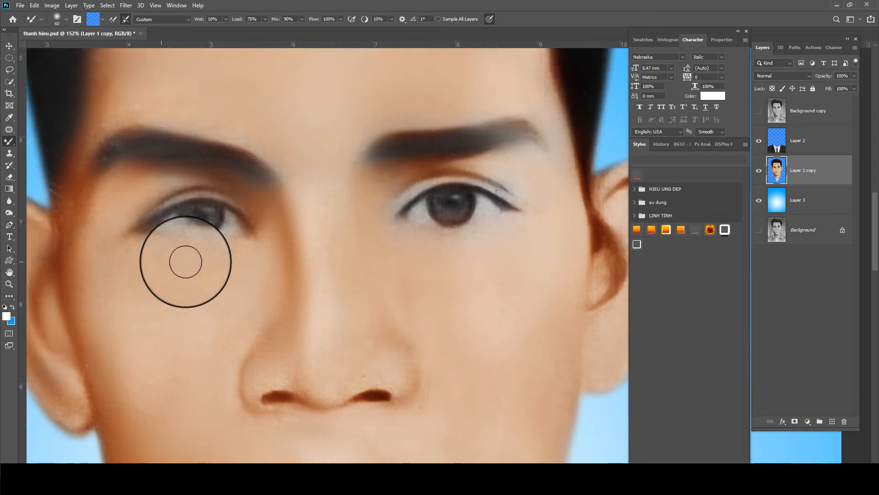
{"action": "scroll", "coordinate": [237, 250], "scroll_direction": "up", "scroll_amount": 2}
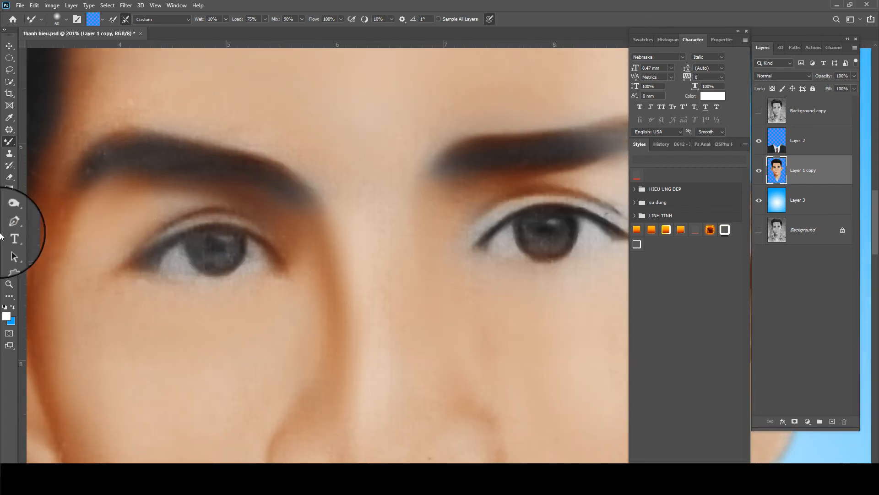
{"action": "left_click", "coordinate": [9, 212]}
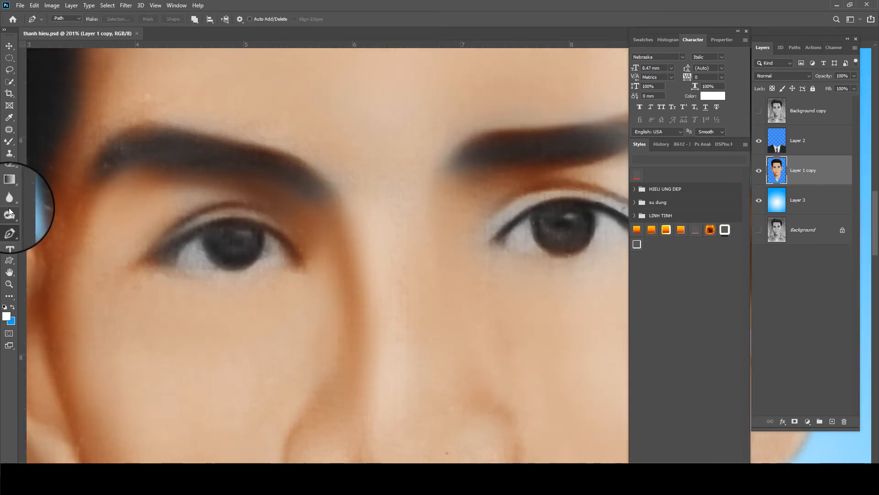
Lighten the whites of both eyes with the Dodge Tool at brush size 20
{"action": "right_click", "coordinate": [8, 215]}
{"action": "left_click", "coordinate": [46, 209]}
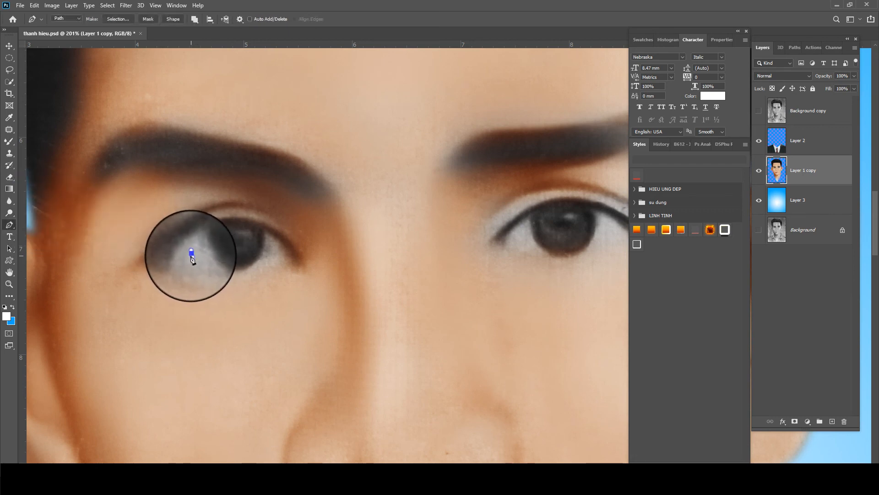
{"action": "key", "text": "bracketleft"}
{"action": "key", "text": "bracketleft"}
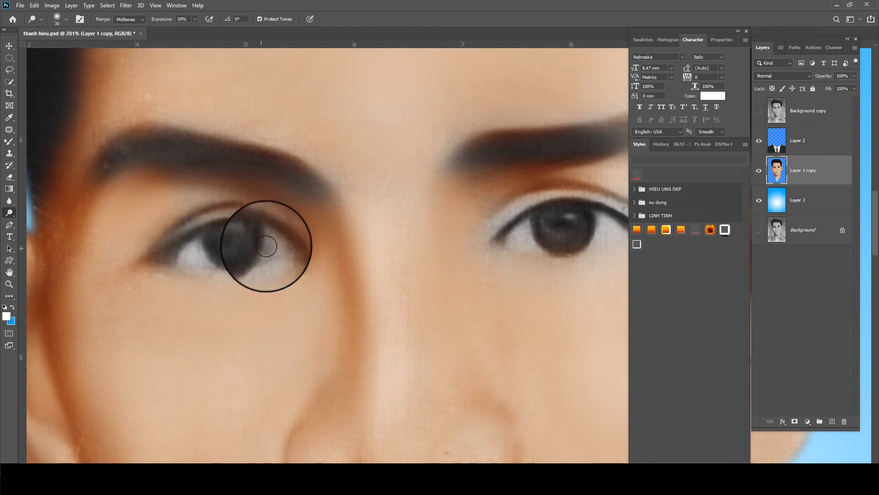
{"action": "left_click_drag", "start_coordinate": [195, 247], "coordinate": [194, 259]}
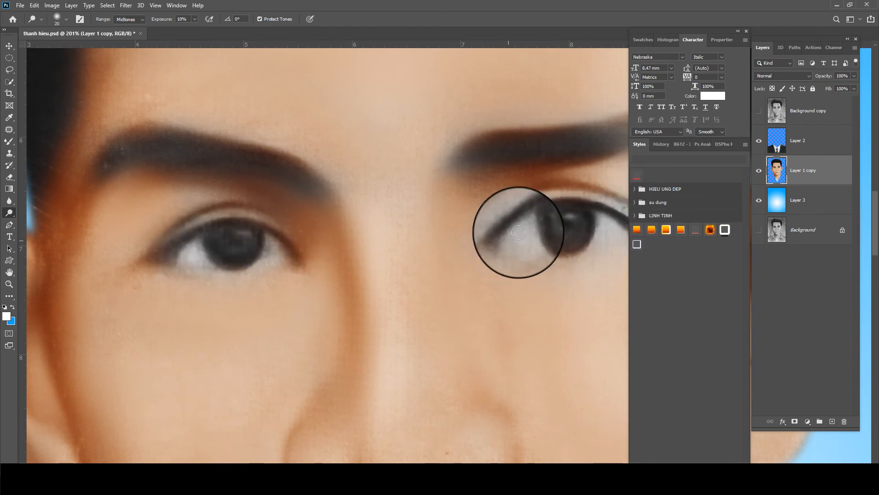
{"action": "scroll", "coordinate": [482, 219], "scroll_direction": "right", "scroll_amount": 3}
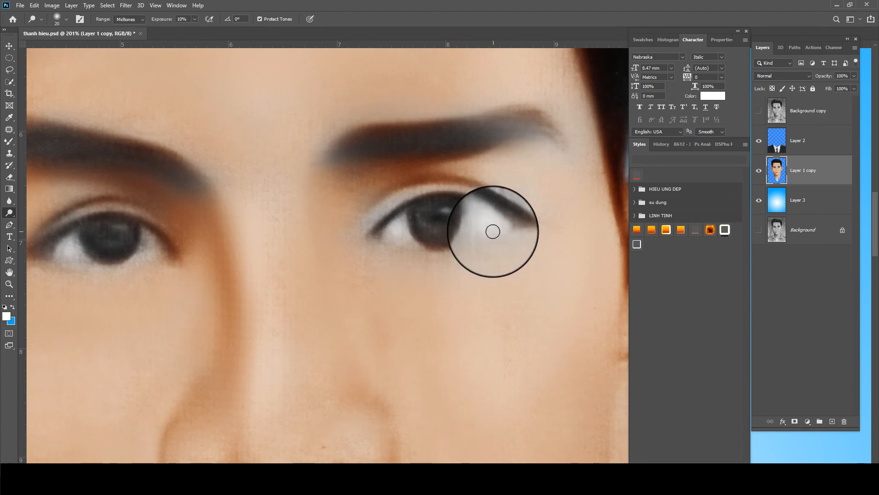
{"action": "scroll", "coordinate": [422, 221], "scroll_direction": "left", "scroll_amount": 3}
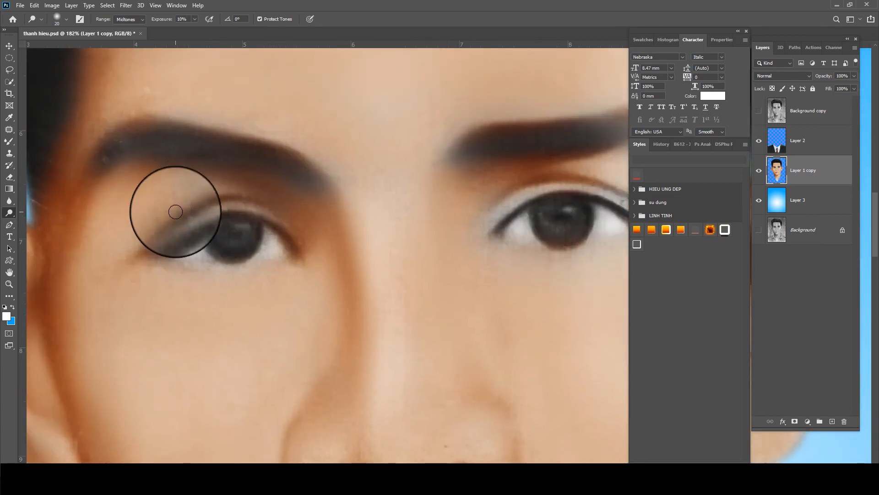
{"action": "scroll", "coordinate": [174, 211], "scroll_direction": "down", "scroll_amount": 2}
{"action": "scroll", "coordinate": [29, 212], "scroll_direction": "down", "scroll_amount": 2}
Blend the hairline, left temple and left eyebrow tail with the Mixer Brush at sizes 80 and 70
{"action": "key", "text": "b"}
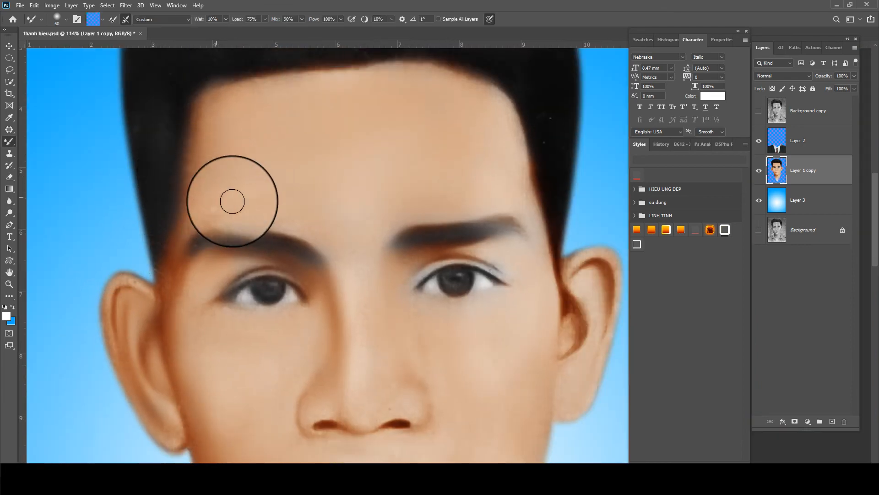
{"action": "key", "text": "bracketright"}
{"action": "key", "text": "bracketright"}
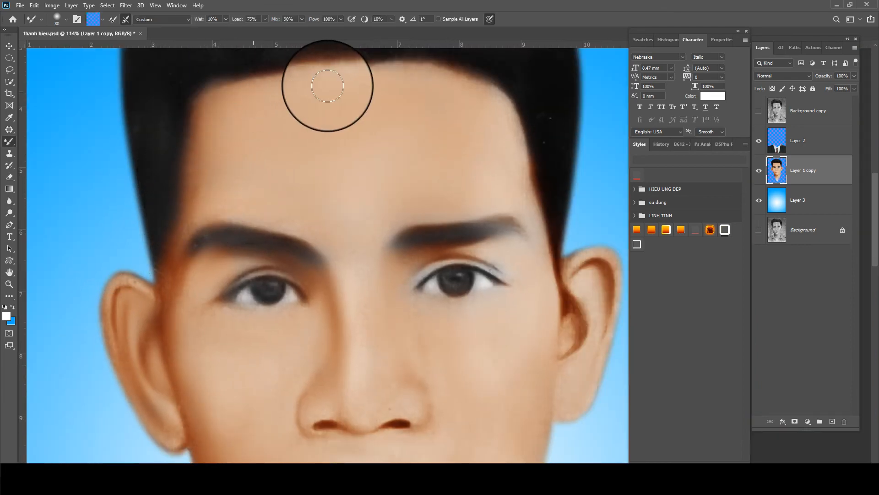
{"action": "left_click_drag", "start_coordinate": [381, 74], "coordinate": [510, 109]}
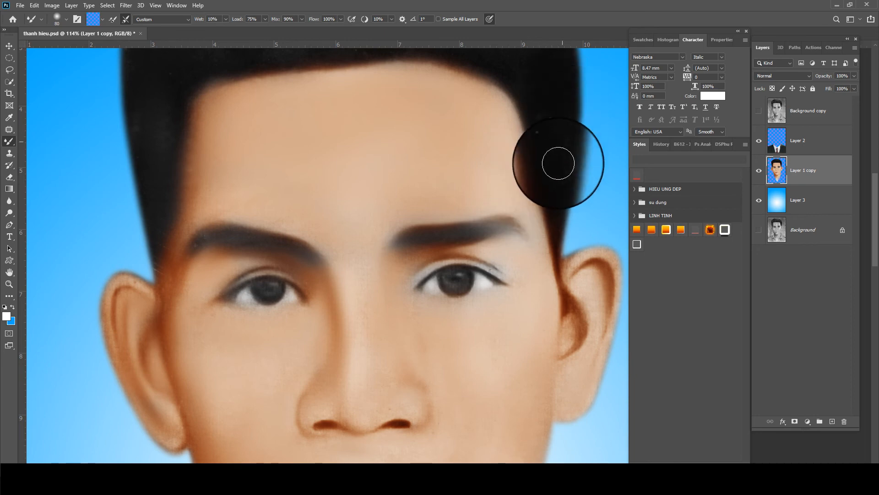
{"action": "key", "text": "bracketleft"}
{"action": "key", "text": "bracketleft"}
{"action": "key", "text": "bracketleft"}
{"action": "left_click_drag", "start_coordinate": [166, 246], "coordinate": [165, 287]}
{"action": "left_click_drag", "start_coordinate": [247, 240], "coordinate": [193, 254]}
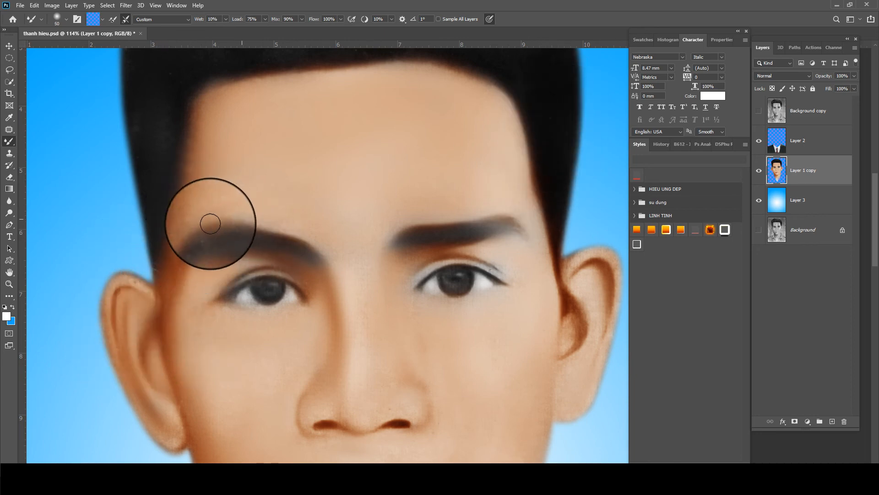
{"action": "left_click_drag", "start_coordinate": [360, 213], "coordinate": [349, 222]}
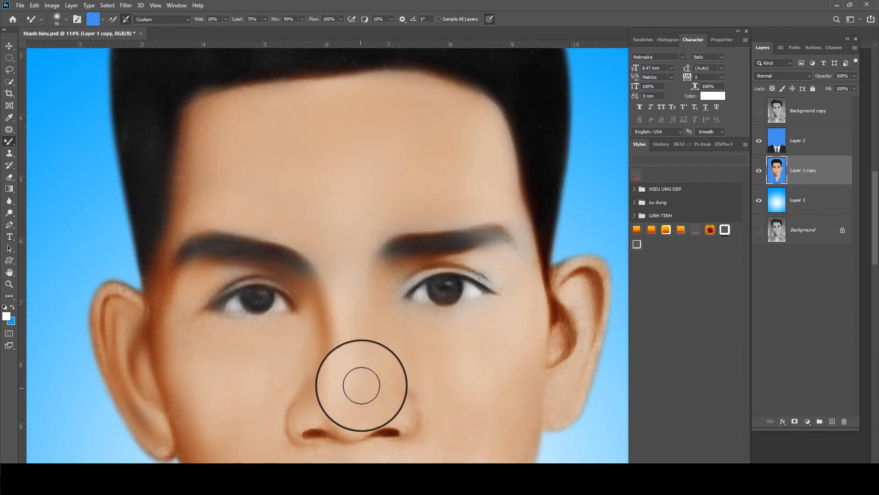
Smooth the top of the hair with broad Mixer Brush strokes at size 100
{"action": "left_click_drag", "start_coordinate": [362, 385], "coordinate": [364, 278]}
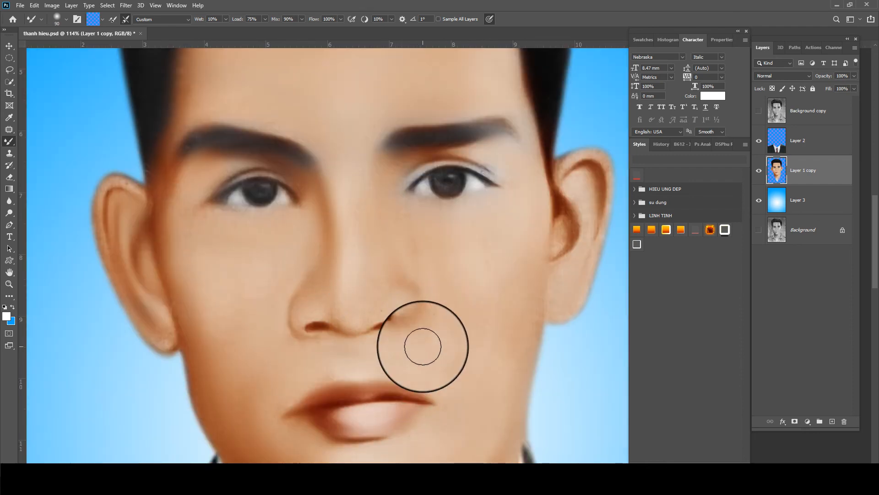
{"action": "scroll", "coordinate": [423, 347], "scroll_direction": "down", "scroll_amount": 3}
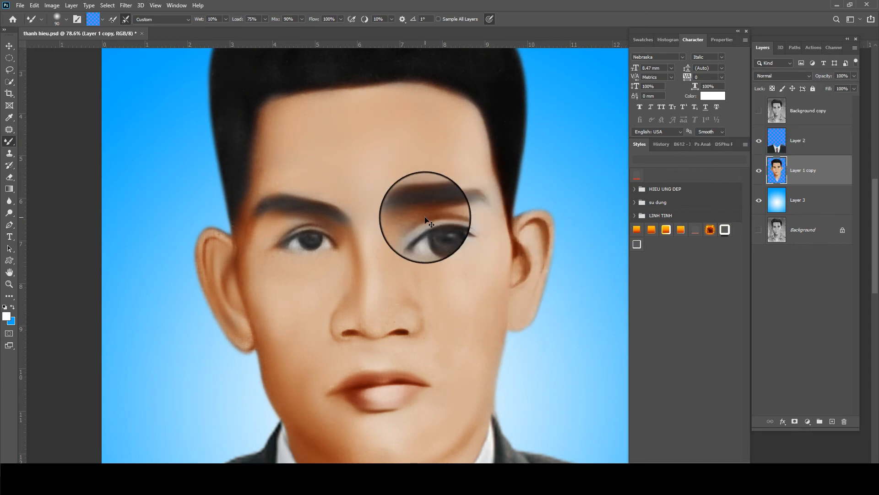
{"action": "scroll", "coordinate": [425, 219], "scroll_direction": "down", "scroll_amount": 2}
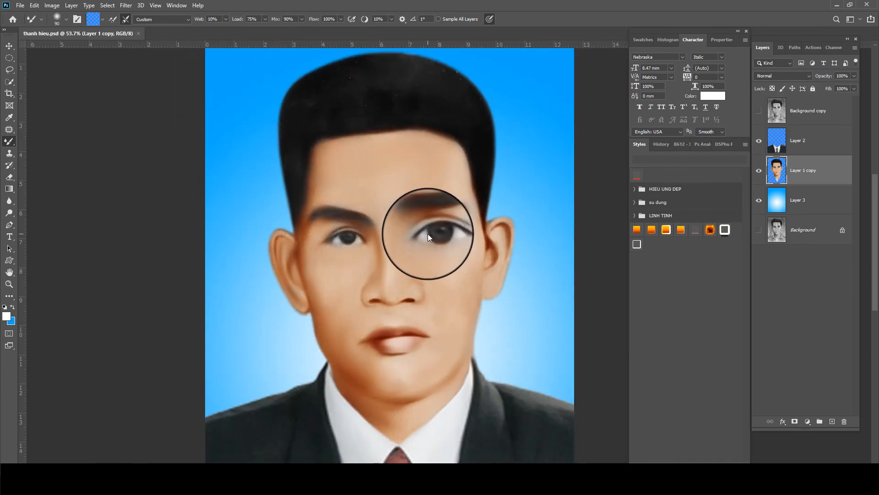
{"action": "scroll", "coordinate": [428, 234], "scroll_direction": "down", "scroll_amount": 2}
{"action": "scroll", "coordinate": [441, 136], "scroll_direction": "up", "scroll_amount": 2}
{"action": "left_click_drag", "start_coordinate": [428, 133], "coordinate": [382, 229]}
{"action": "scroll", "coordinate": [383, 229], "scroll_direction": "up", "scroll_amount": 2}
{"action": "key", "text": "bracketright"}
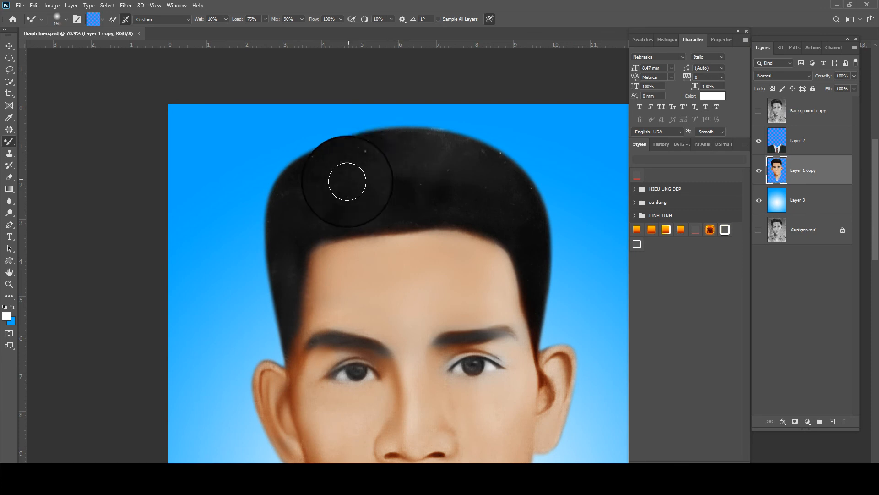
{"action": "left_click_drag", "start_coordinate": [357, 154], "coordinate": [414, 167]}
Resize the brush and pan across the left side of the hair to the eyebrows
{"action": "scroll", "coordinate": [417, 167], "scroll_direction": "up", "scroll_amount": 3}
{"action": "key", "text": "bracketleft"}
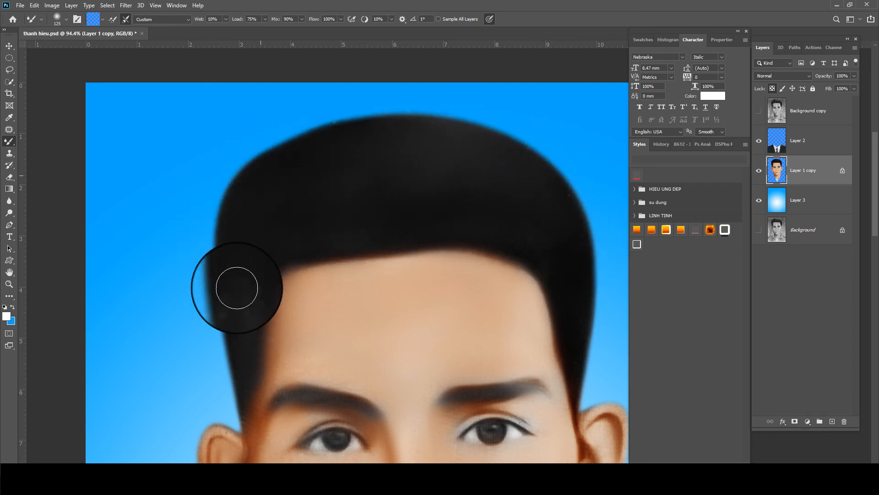
{"action": "left_click_drag", "start_coordinate": [493, 217], "coordinate": [408, 163]}
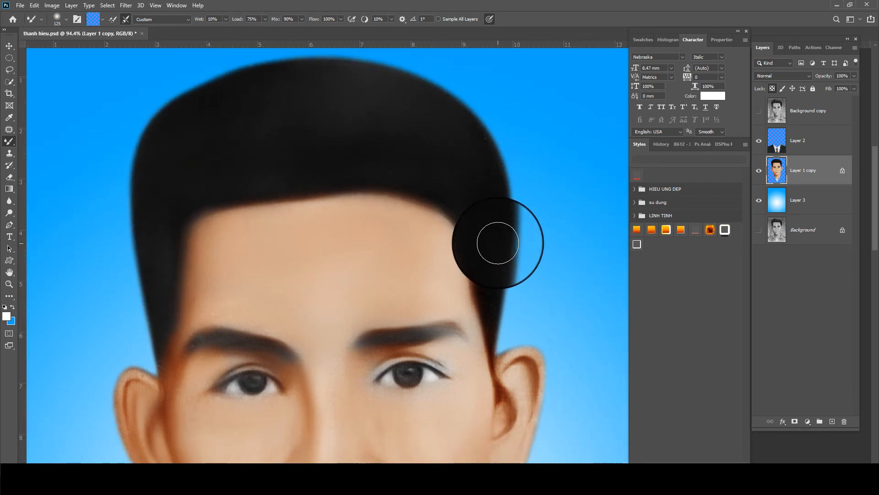
{"action": "scroll", "coordinate": [496, 240], "scroll_direction": "down", "scroll_amount": 3}
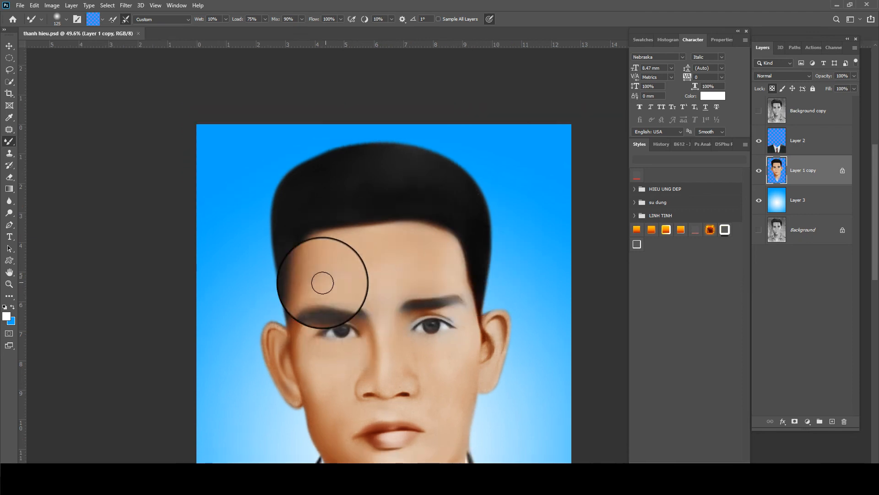
{"action": "scroll", "coordinate": [456, 196], "scroll_direction": "down", "scroll_amount": 1}
{"action": "scroll", "coordinate": [477, 200], "scroll_direction": "up", "scroll_amount": 5}
{"action": "left_click_drag", "start_coordinate": [495, 189], "coordinate": [433, 208]}
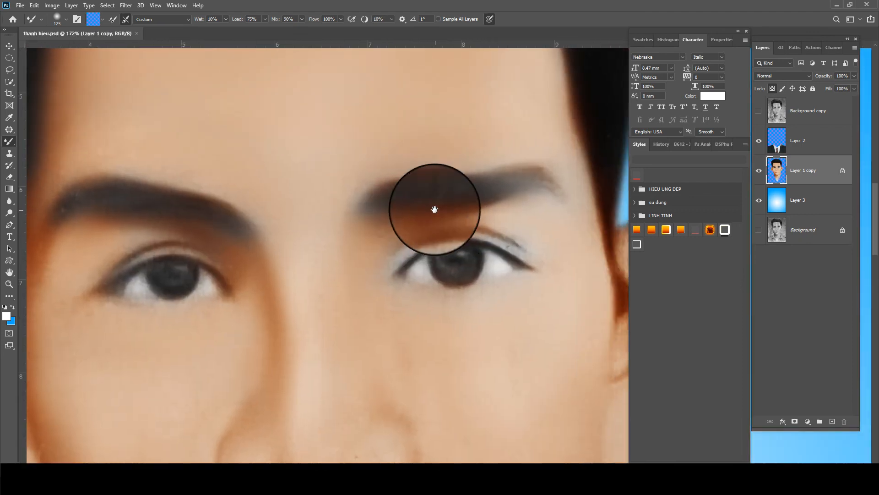
Apply Neat Image noise reduction to the portrait using its noise filter settings
{"action": "left_click", "coordinate": [129, 6]}
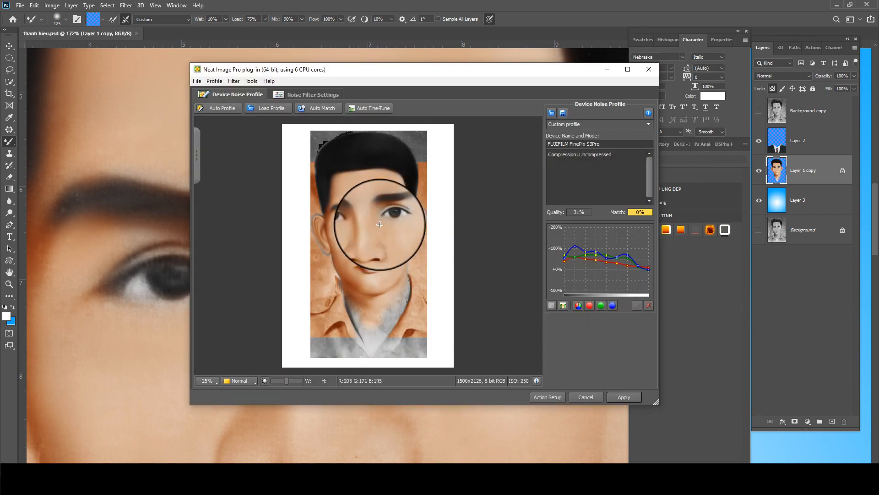
{"action": "left_click", "coordinate": [312, 95]}
{"action": "scroll", "coordinate": [340, 241], "scroll_direction": "up", "scroll_amount": 2}
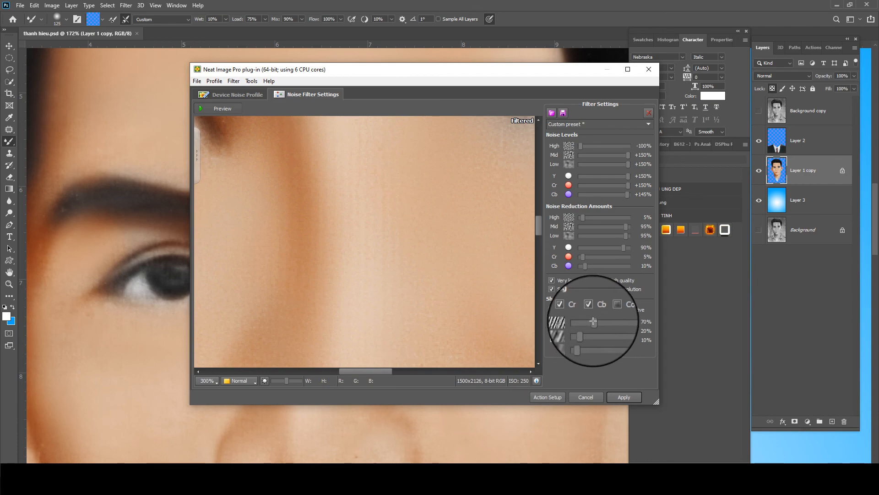
{"action": "left_click", "coordinate": [623, 397]}
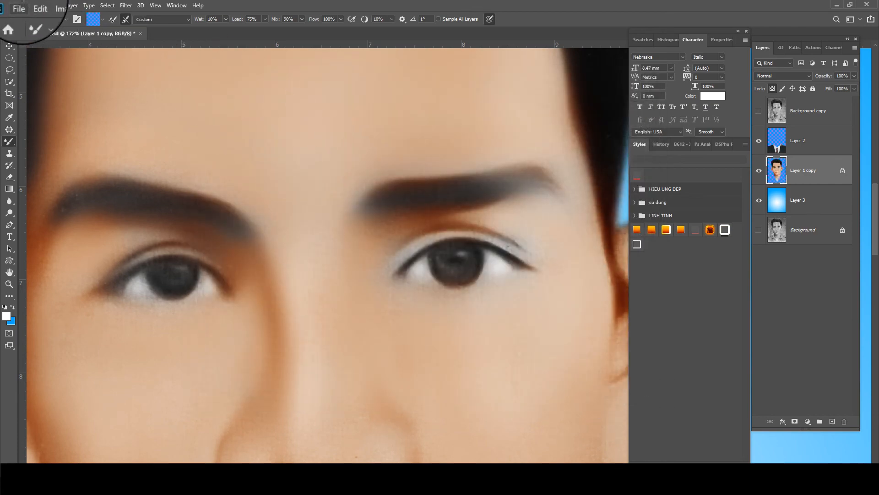
Fade the Neat Image effect to 50% opacity with Edit > Fade
{"action": "left_click", "coordinate": [52, 5]}
{"action": "mouse_move", "coordinate": [40, 4]}
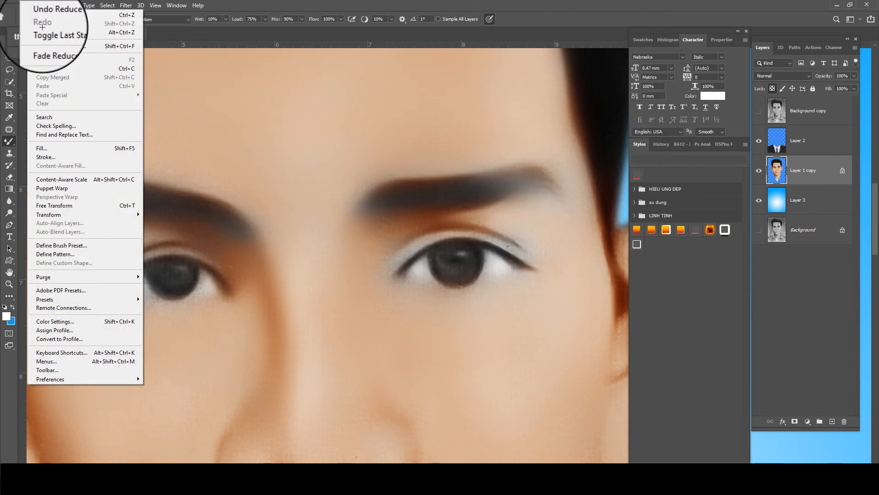
{"action": "left_click", "coordinate": [46, 46]}
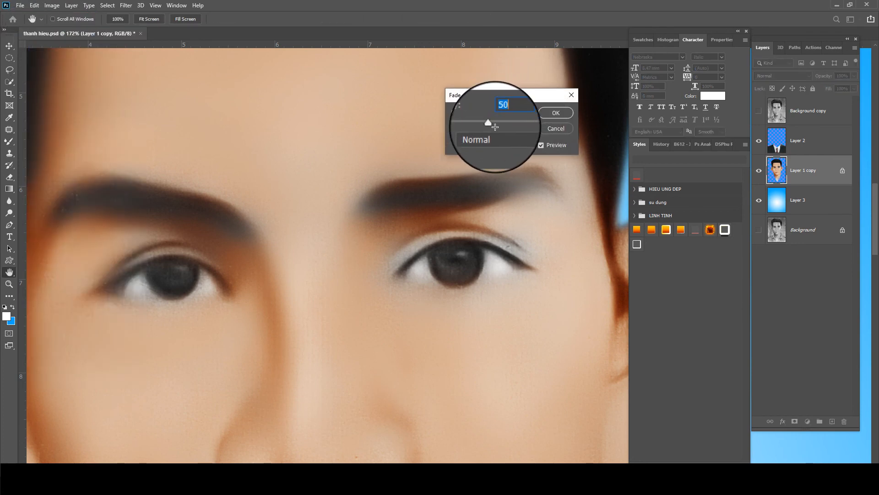
{"action": "left_click", "coordinate": [555, 112]}
{"action": "key", "text": "b"}
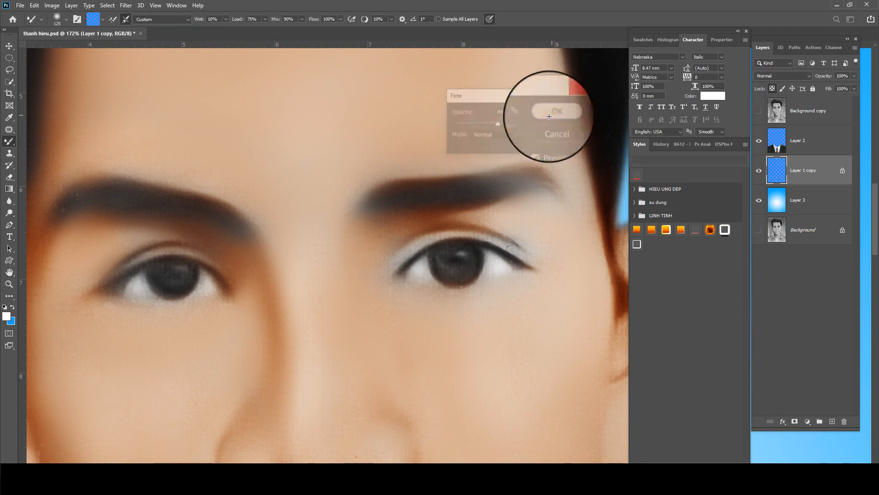
{"action": "key", "text": "o"}
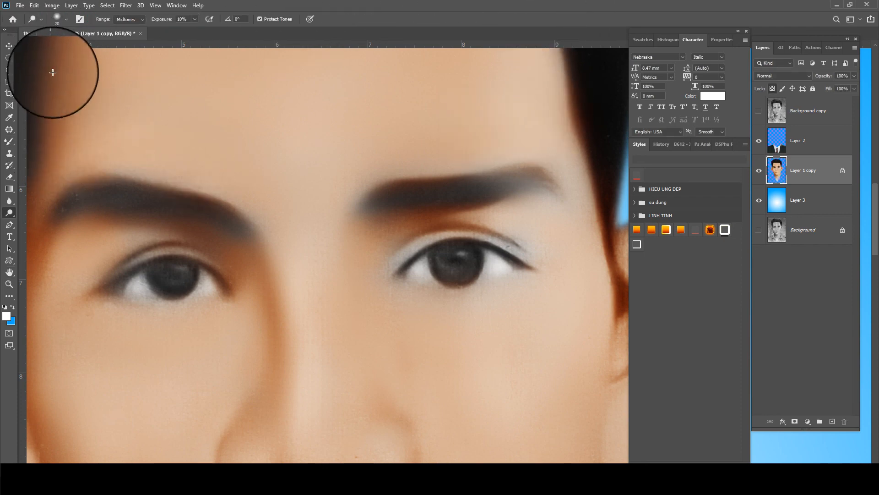
Shrink the Burn brush and darken the right and left eyebrows
{"action": "right_click", "coordinate": [261, 238]}
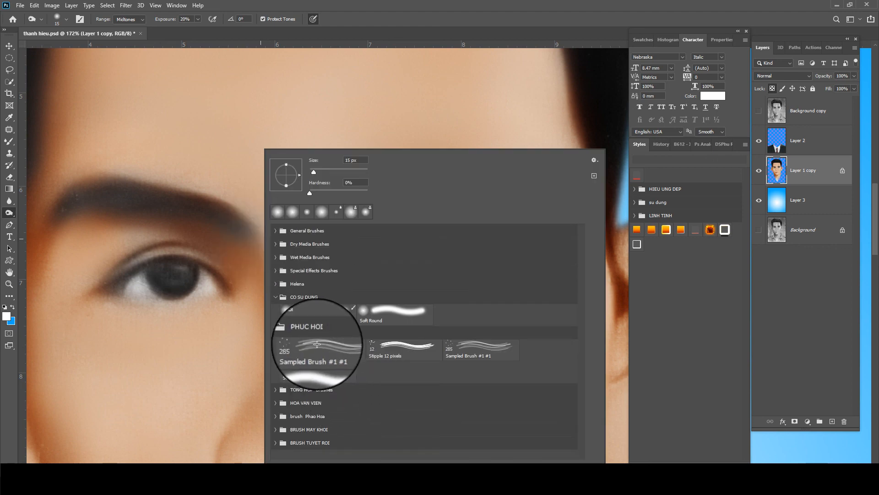
{"action": "key", "text": "Return"}
{"action": "key", "text": "bracketleft"}
{"action": "key", "text": "bracketleft"}
{"action": "key", "text": "bracketleft"}
{"action": "key", "text": "bracketleft"}
{"action": "key", "text": "bracketleft"}
{"action": "key", "text": "bracketleft"}
{"action": "key", "text": "bracketleft"}
{"action": "key", "text": "bracketleft"}
{"action": "key", "text": "bracketleft"}
{"action": "key", "text": "bracketleft"}
{"action": "key", "text": "bracketleft"}
{"action": "key", "text": "bracketleft"}
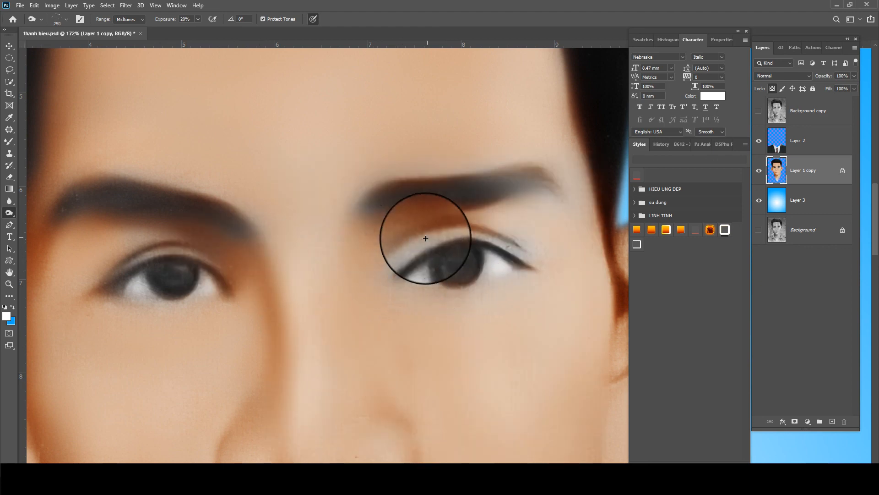
{"action": "key", "text": "bracketleft"}
{"action": "key", "text": "bracketleft"}
{"action": "key", "text": "bracketleft"}
{"action": "scroll", "coordinate": [418, 195], "scroll_direction": "up", "scroll_amount": 1}
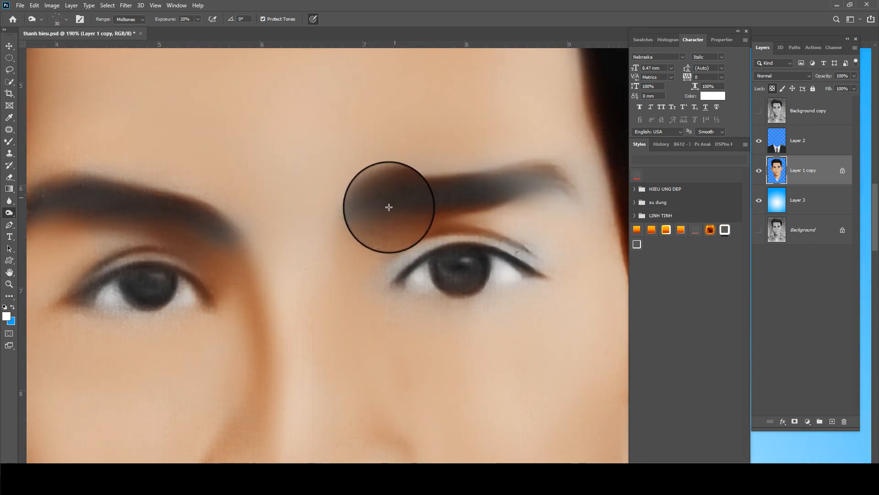
{"action": "mouse_move", "coordinate": [387, 196]}
{"action": "left_mouse_down"}
{"action": "mouse_move", "coordinate": [417, 186]}
{"action": "mouse_move", "coordinate": [451, 188]}
{"action": "mouse_move", "coordinate": [434, 179]}
{"action": "mouse_move", "coordinate": [442, 186]}
{"action": "mouse_move", "coordinate": [533, 176]}
{"action": "mouse_move", "coordinate": [576, 191]}
{"action": "mouse_move", "coordinate": [573, 180]}
{"action": "mouse_move", "coordinate": [531, 173]}
{"action": "mouse_move", "coordinate": [511, 192]}
{"action": "mouse_move", "coordinate": [480, 200]}
{"action": "mouse_move", "coordinate": [469, 191]}
{"action": "mouse_move", "coordinate": [482, 183]}
{"action": "mouse_move", "coordinate": [458, 177]}
{"action": "mouse_move", "coordinate": [490, 175]}
{"action": "mouse_move", "coordinate": [412, 187]}
{"action": "mouse_move", "coordinate": [500, 183]}
{"action": "mouse_move", "coordinate": [495, 189]}
{"action": "mouse_move", "coordinate": [408, 191]}
{"action": "left_mouse_up"}
{"action": "left_click_drag", "start_coordinate": [185, 257], "coordinate": [300, 247]}
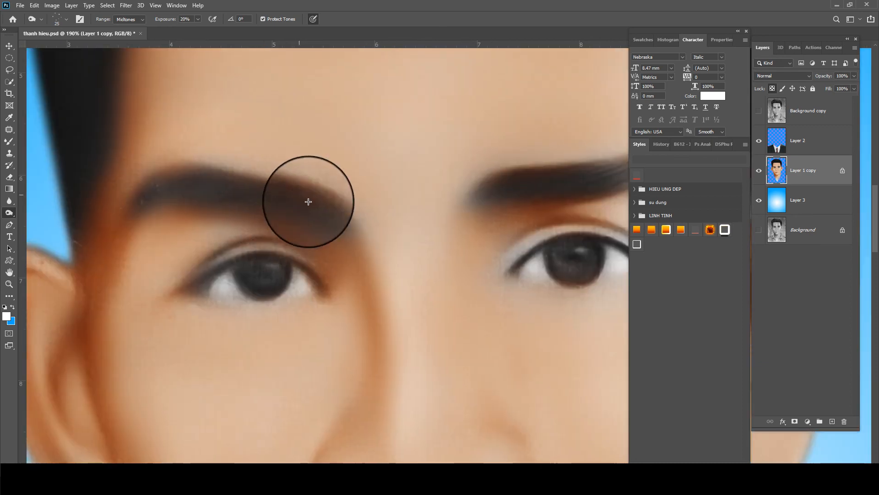
{"action": "mouse_move", "coordinate": [315, 193]}
{"action": "left_mouse_down"}
{"action": "mouse_move", "coordinate": [233, 182]}
{"action": "mouse_move", "coordinate": [151, 191]}
{"action": "mouse_move", "coordinate": [156, 213]}
{"action": "mouse_move", "coordinate": [130, 221]}
{"action": "mouse_move", "coordinate": [142, 203]}
{"action": "mouse_move", "coordinate": [237, 170]}
{"action": "mouse_move", "coordinate": [152, 198]}
{"action": "mouse_move", "coordinate": [241, 192]}
{"action": "mouse_move", "coordinate": [243, 201]}
{"action": "mouse_move", "coordinate": [103, 223]}
{"action": "mouse_move", "coordinate": [163, 182]}
{"action": "mouse_move", "coordinate": [114, 214]}
{"action": "mouse_move", "coordinate": [133, 225]}
{"action": "mouse_move", "coordinate": [144, 213]}
{"action": "mouse_move", "coordinate": [228, 198]}
{"action": "mouse_move", "coordinate": [341, 234]}
{"action": "mouse_move", "coordinate": [310, 193]}
{"action": "mouse_move", "coordinate": [309, 203]}
{"action": "mouse_move", "coordinate": [198, 181]}
{"action": "left_mouse_up"}
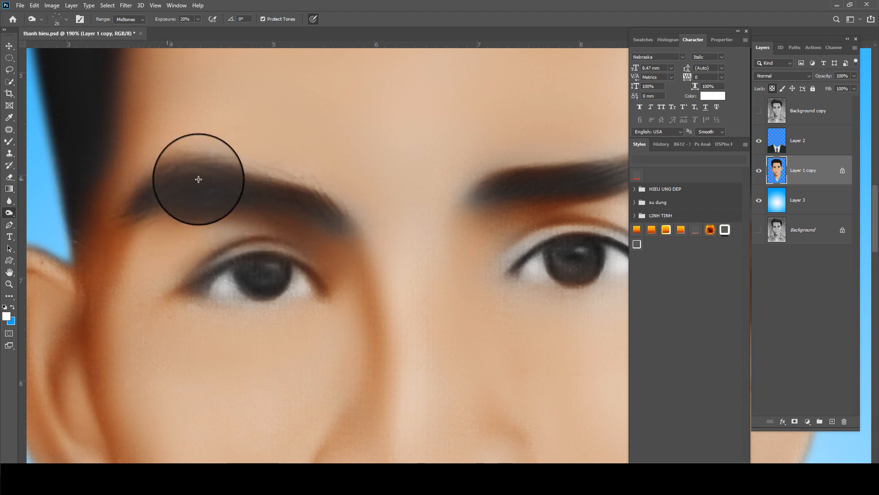
Darken the right eyebrow again and the hair edge beside the forehead
{"action": "scroll", "coordinate": [283, 186], "scroll_direction": "down", "scroll_amount": 3}
{"action": "mouse_move", "coordinate": [425, 185]}
{"action": "left_mouse_down"}
{"action": "mouse_move", "coordinate": [467, 173]}
{"action": "mouse_move", "coordinate": [463, 180]}
{"action": "mouse_move", "coordinate": [507, 175]}
{"action": "mouse_move", "coordinate": [536, 181]}
{"action": "left_mouse_up"}
{"action": "scroll", "coordinate": [373, 185], "scroll_direction": "down", "scroll_amount": 2}
{"action": "scroll", "coordinate": [373, 185], "scroll_direction": "down", "scroll_amount": 1}
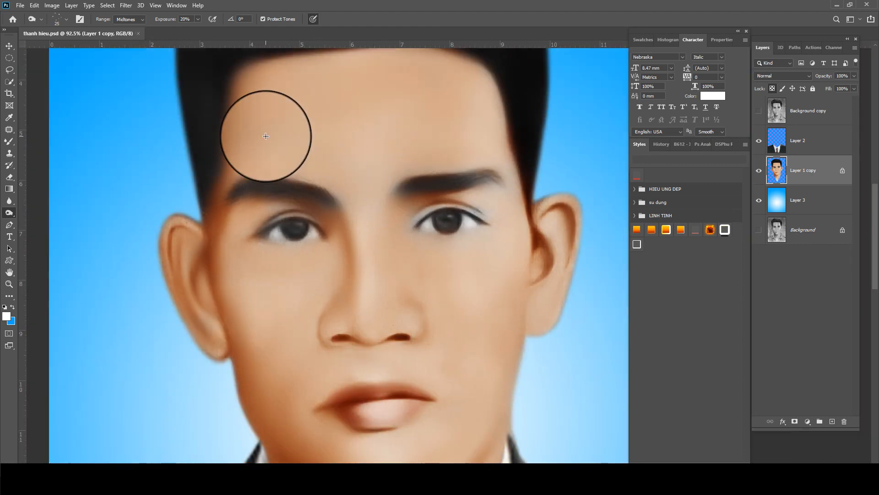
{"action": "scroll", "coordinate": [232, 171], "scroll_direction": "up", "scroll_amount": 3}
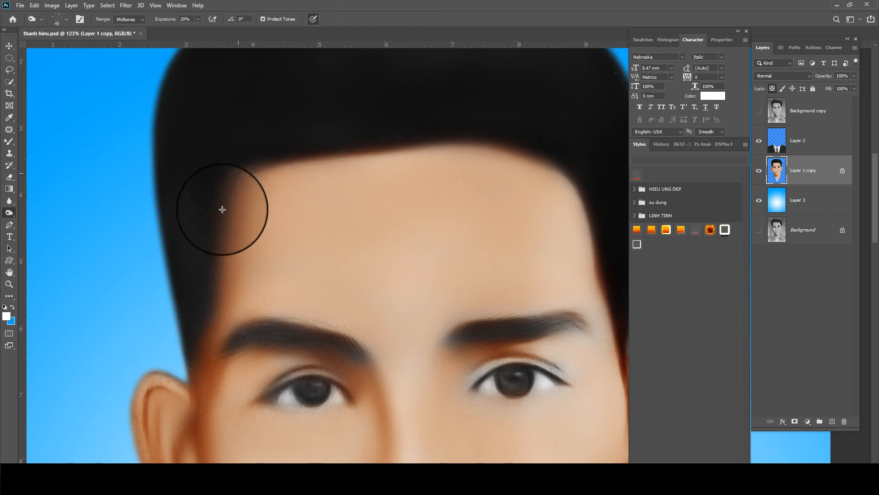
{"action": "left_click_drag", "start_coordinate": [223, 201], "coordinate": [196, 286]}
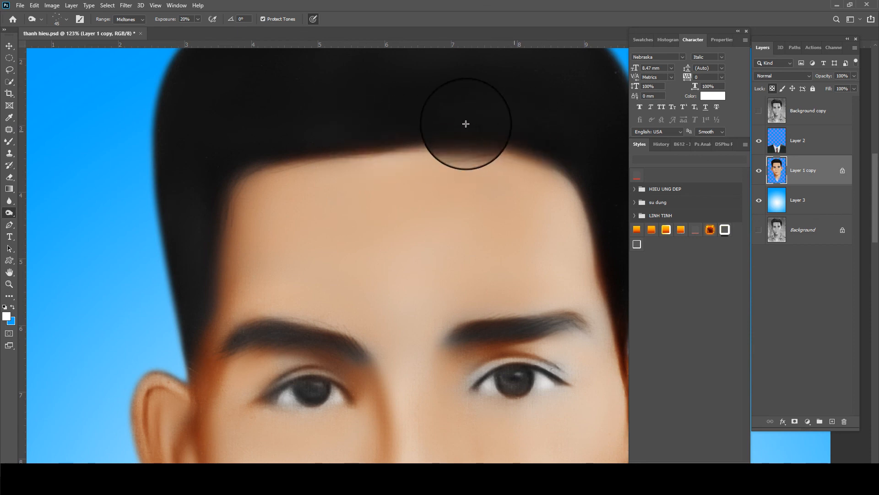
{"action": "scroll", "coordinate": [454, 128], "scroll_direction": "right", "scroll_amount": 3}
{"action": "scroll", "coordinate": [474, 167], "scroll_direction": "down", "scroll_amount": 6}
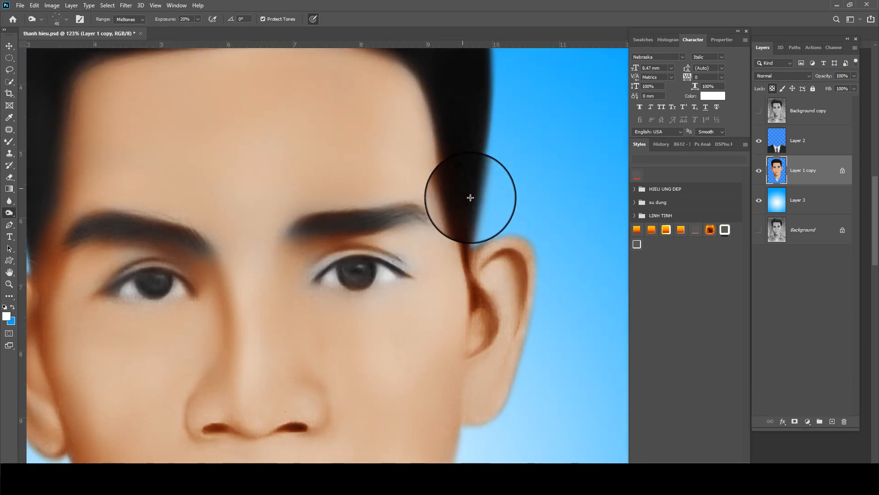
Zoom out, toggle the Background copy layer to compare with the original, then stop recording
{"action": "key", "text": "ctrl+minus"}
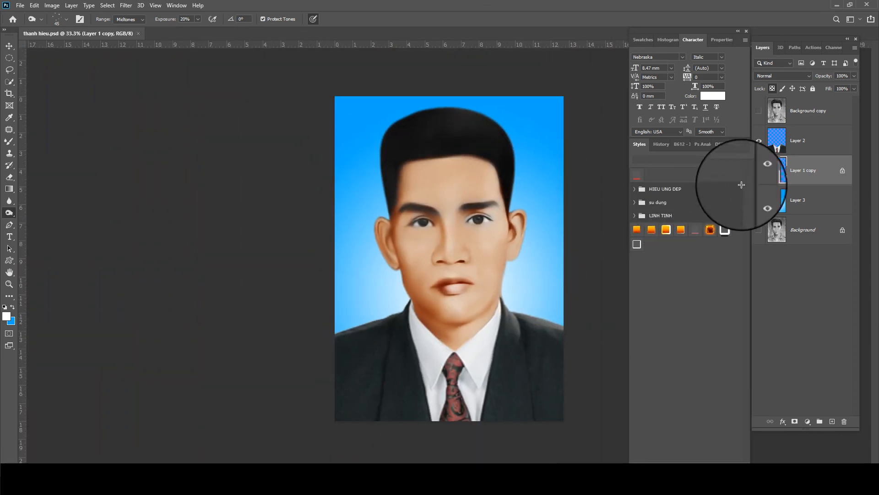
{"action": "left_click", "coordinate": [758, 111]}
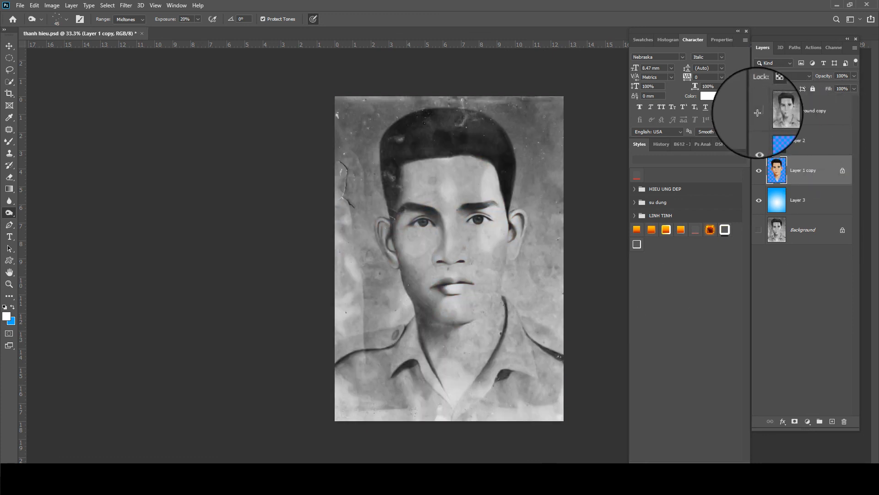
{"action": "left_click", "coordinate": [759, 111]}
{"action": "key", "text": "ctrl+minus"}
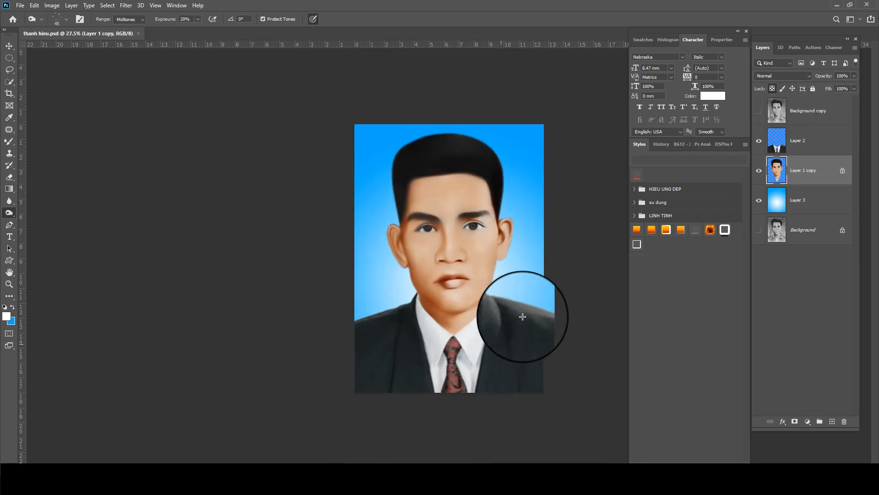
{"action": "left_click", "coordinate": [375, 493]}
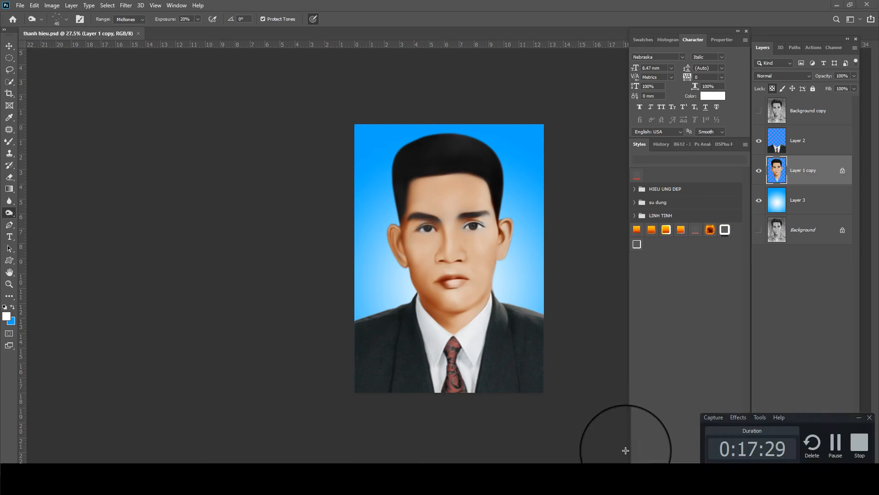
{"action": "left_click", "coordinate": [858, 442]}
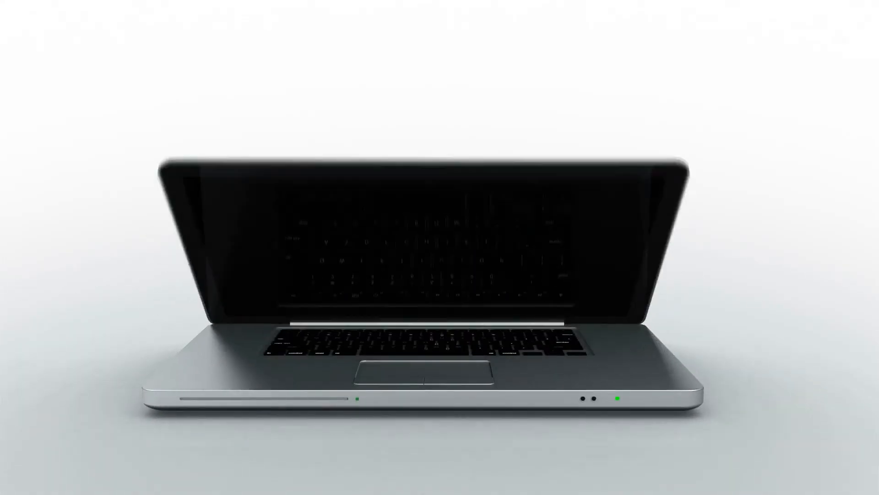